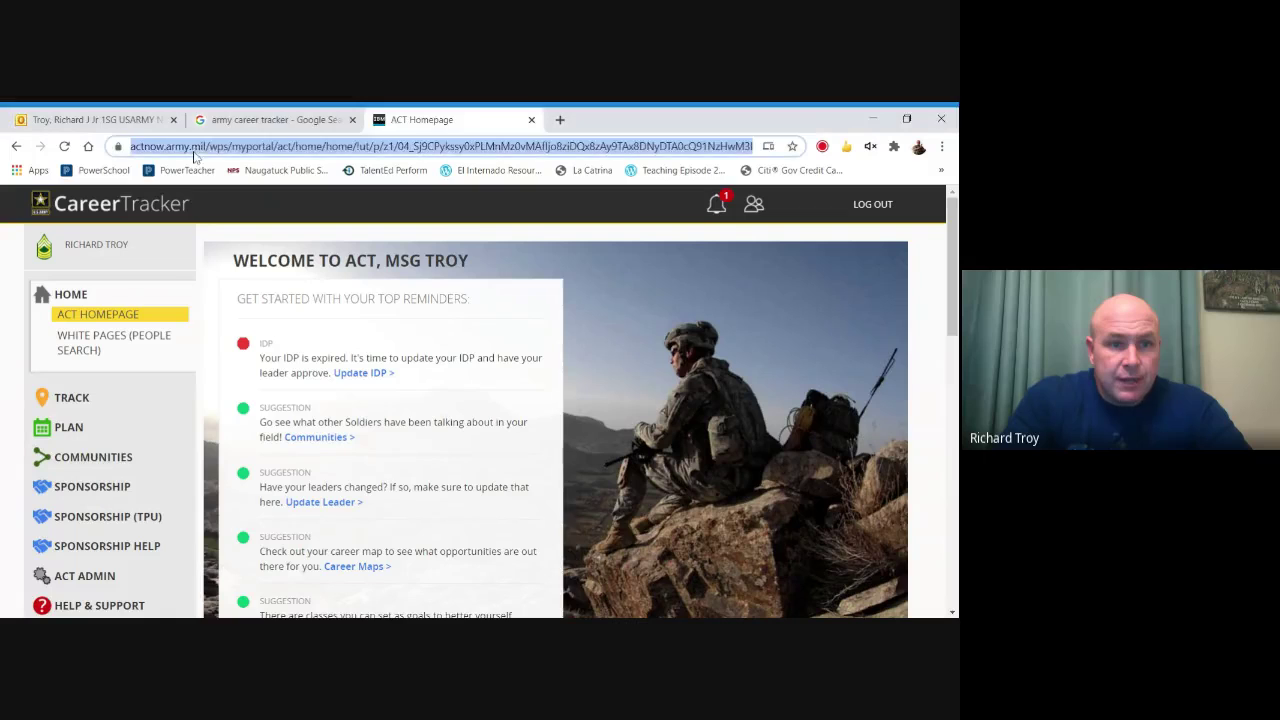
Highlight the actnow.army.mil address, then follow the expired-IDP 'Update IDP' reminder.
{"action": "left_click_drag", "start_coordinate": [155, 146], "coordinate": [120, 146]}
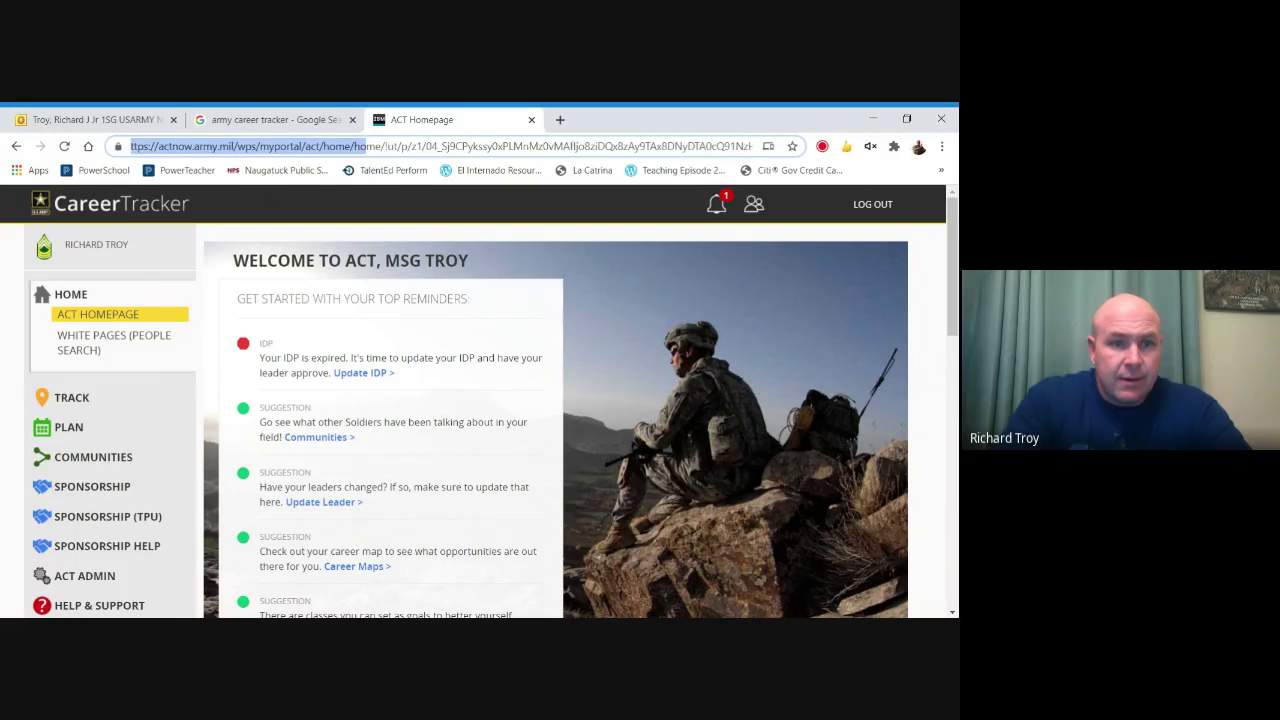
{"action": "left_click", "coordinate": [162, 146]}
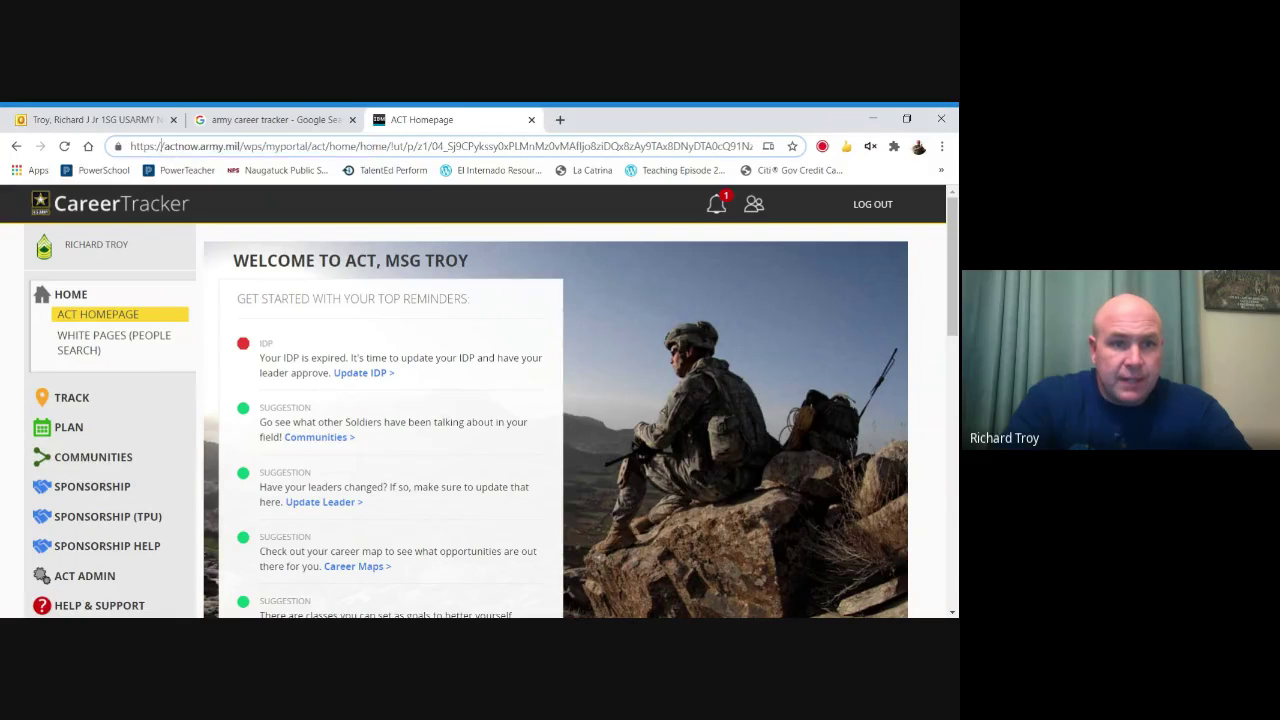
{"action": "left_click_drag", "start_coordinate": [131, 146], "coordinate": [236, 146]}
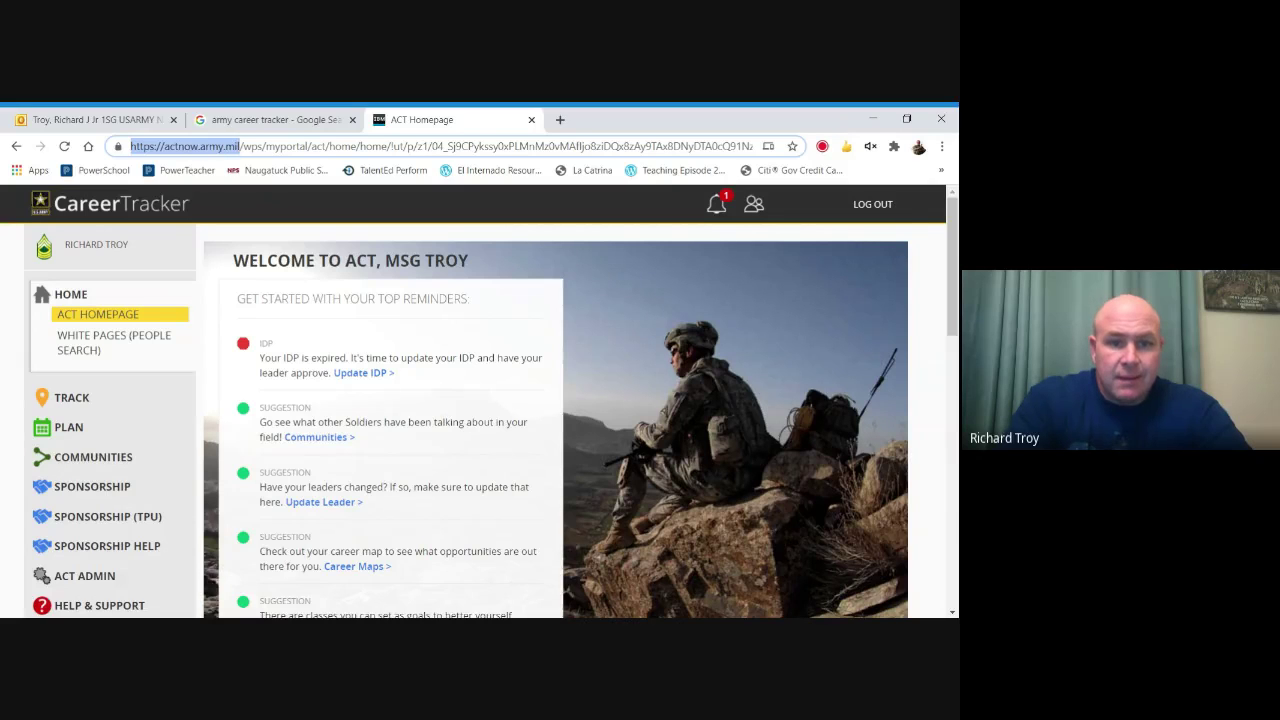
{"action": "left_click", "coordinate": [480, 276]}
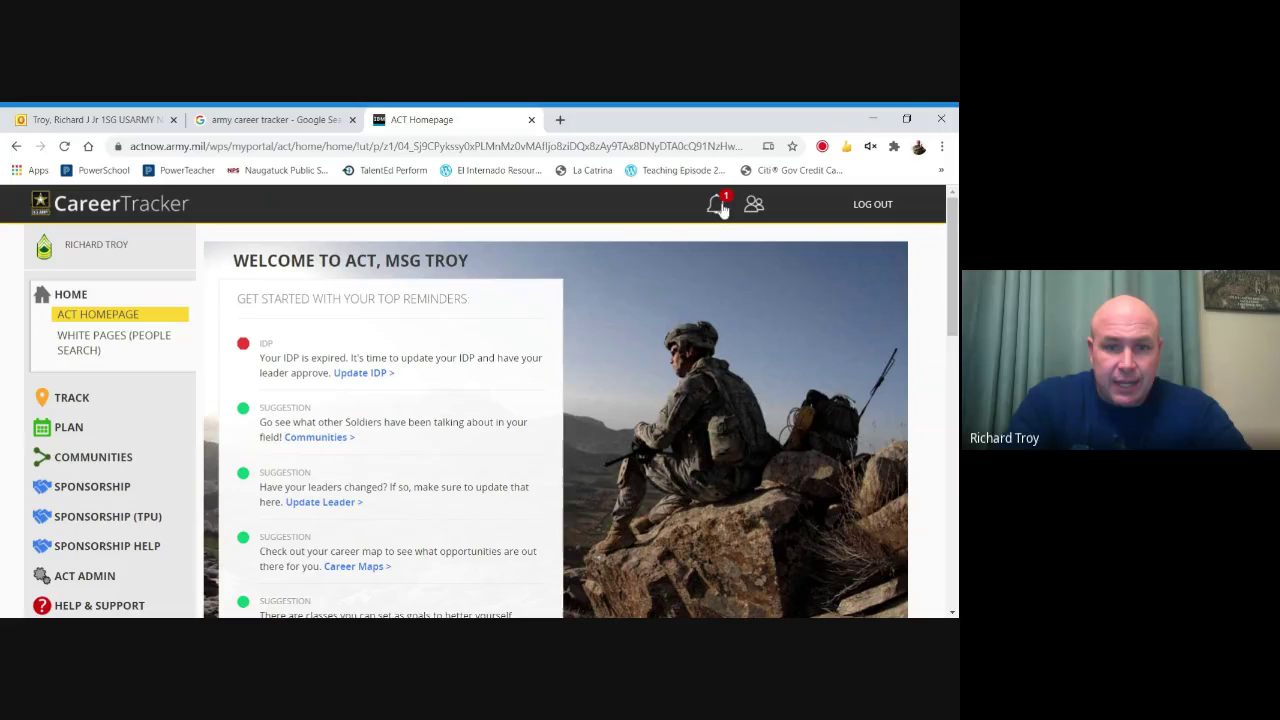
{"action": "left_click", "coordinate": [349, 376]}
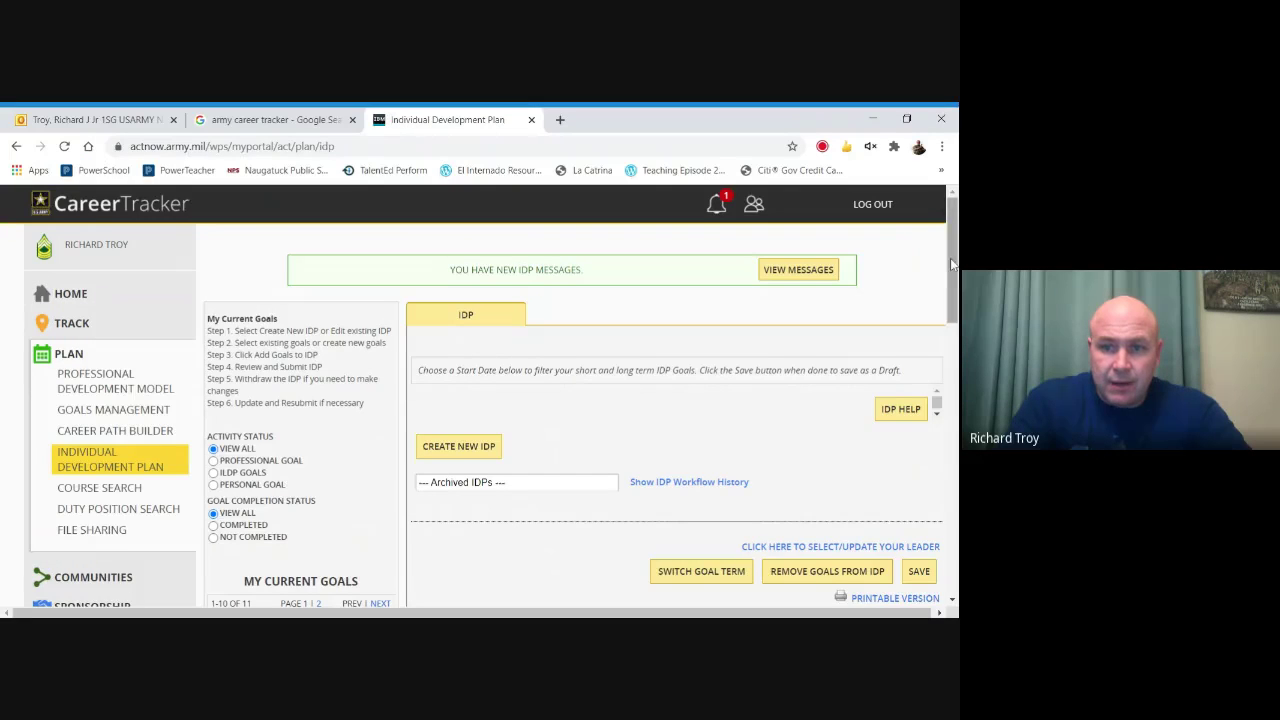
Create a new IDP with start date 23 Oct 2020, giving an end date of 22 Oct 2021.
{"action": "scroll", "coordinate": [953, 263], "scroll_direction": "down", "scroll_amount": 2}
{"action": "left_click", "coordinate": [457, 347]}
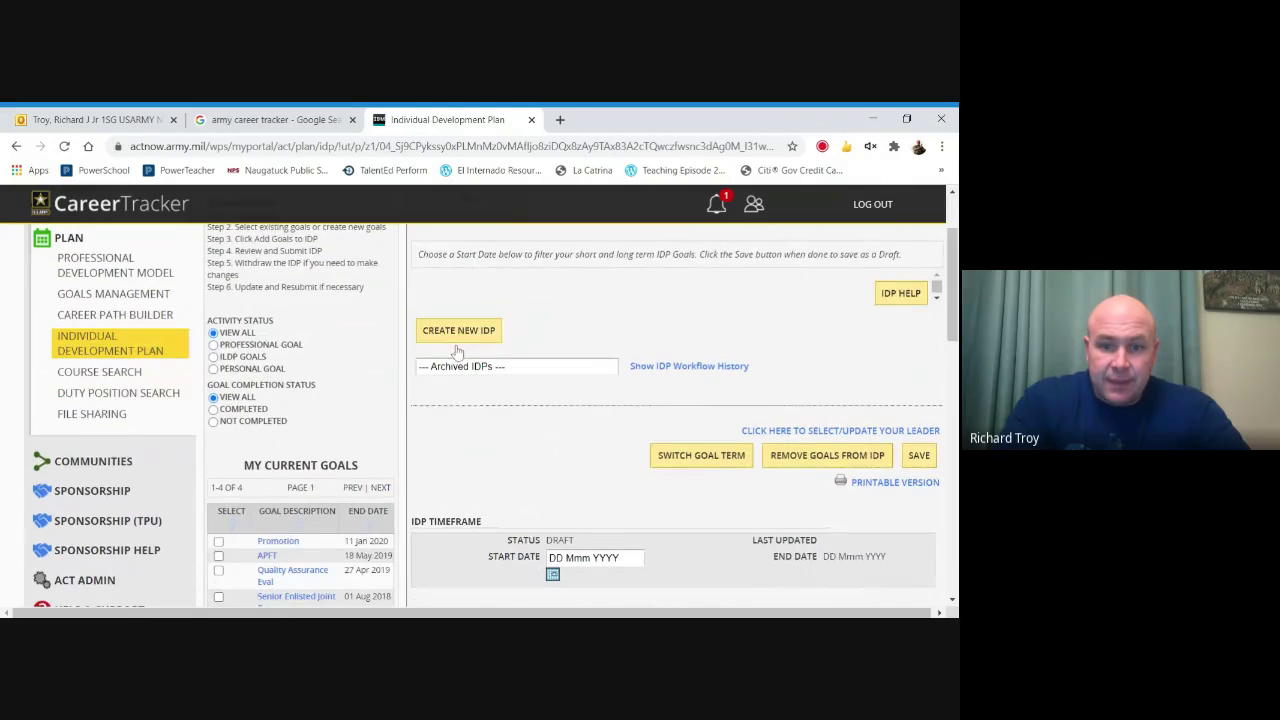
{"action": "scroll", "coordinate": [949, 305], "scroll_direction": "down", "scroll_amount": 3}
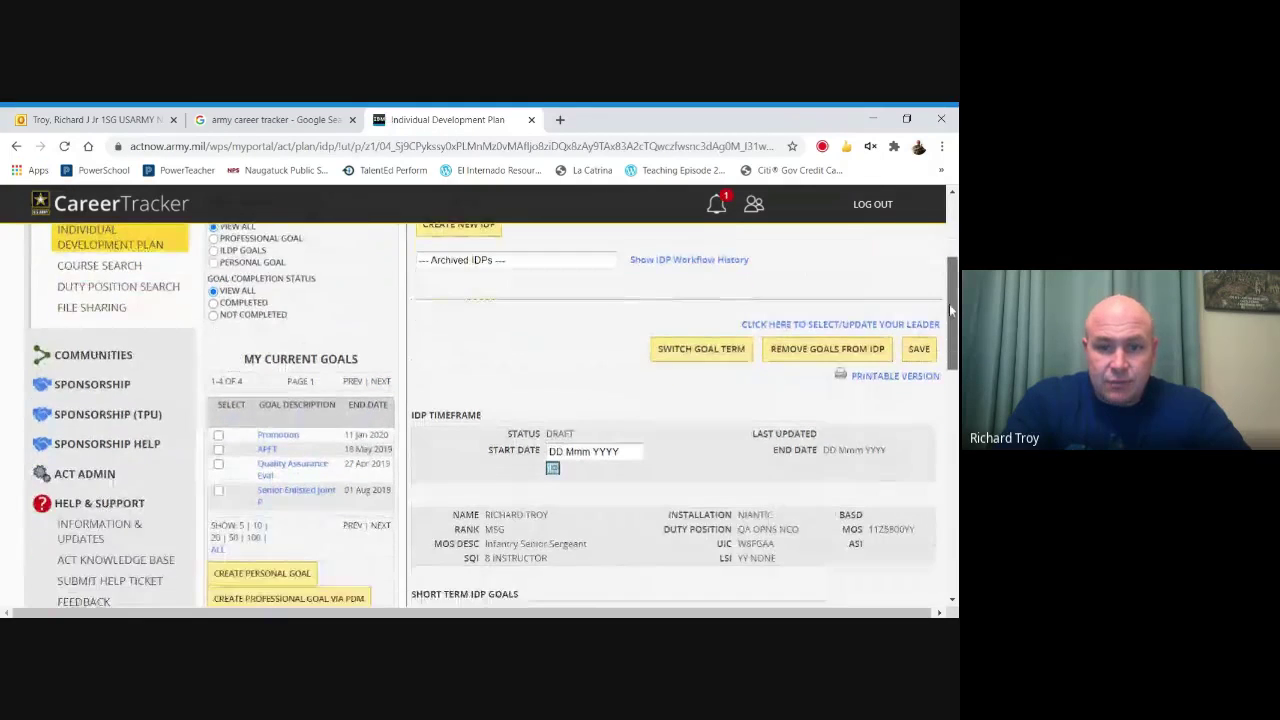
{"action": "scroll", "coordinate": [949, 305], "scroll_direction": "up", "scroll_amount": 2}
{"action": "scroll", "coordinate": [948, 289], "scroll_direction": "down", "scroll_amount": 1}
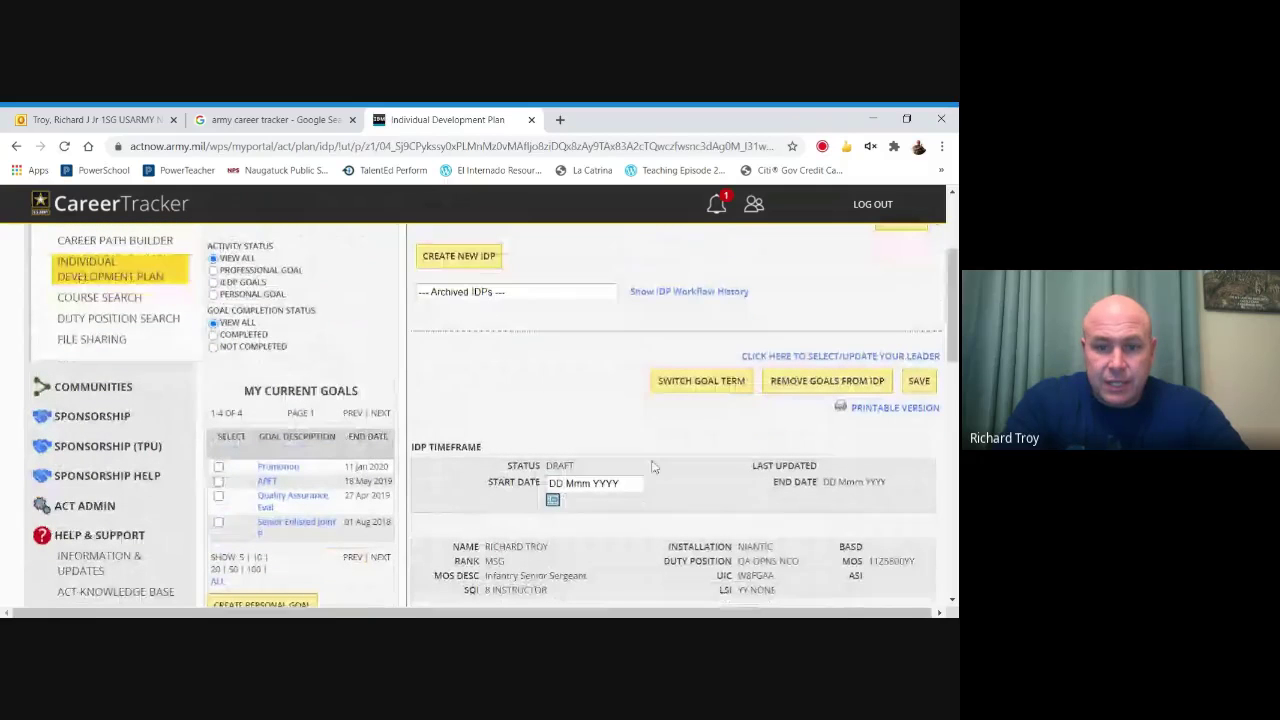
{"action": "left_click", "coordinate": [552, 500]}
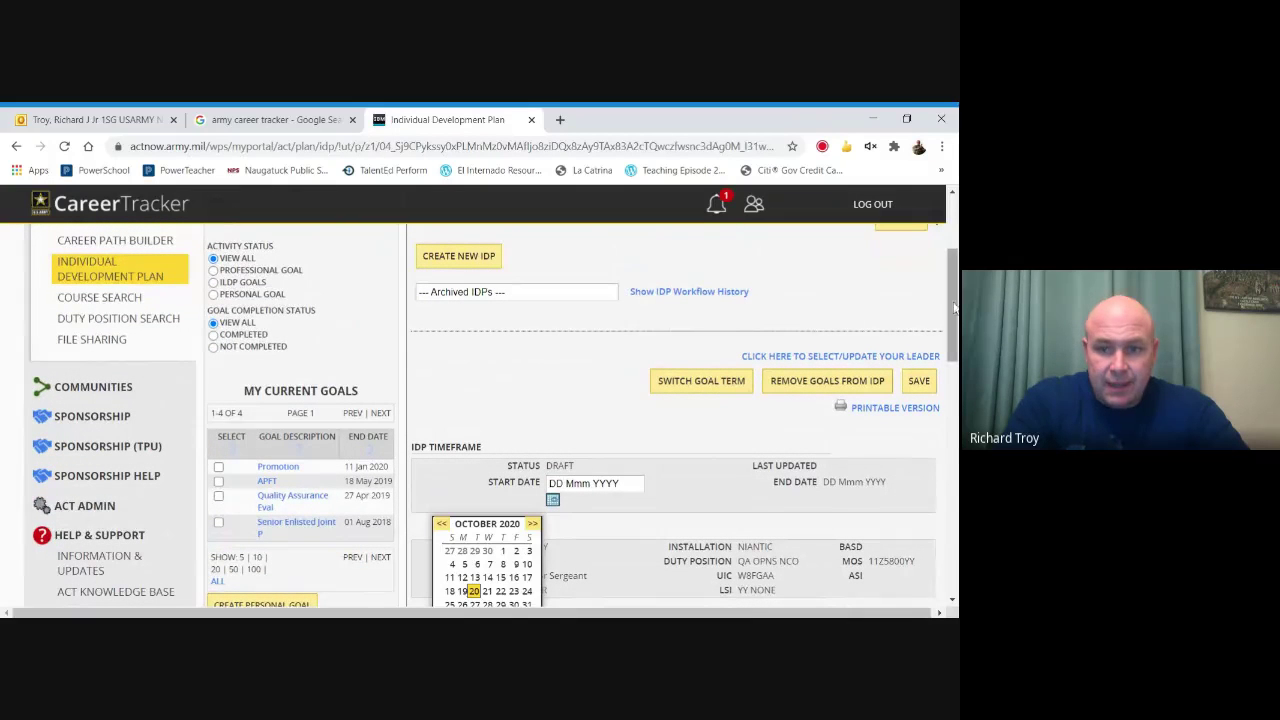
{"action": "scroll", "coordinate": [955, 308], "scroll_direction": "down", "scroll_amount": 3}
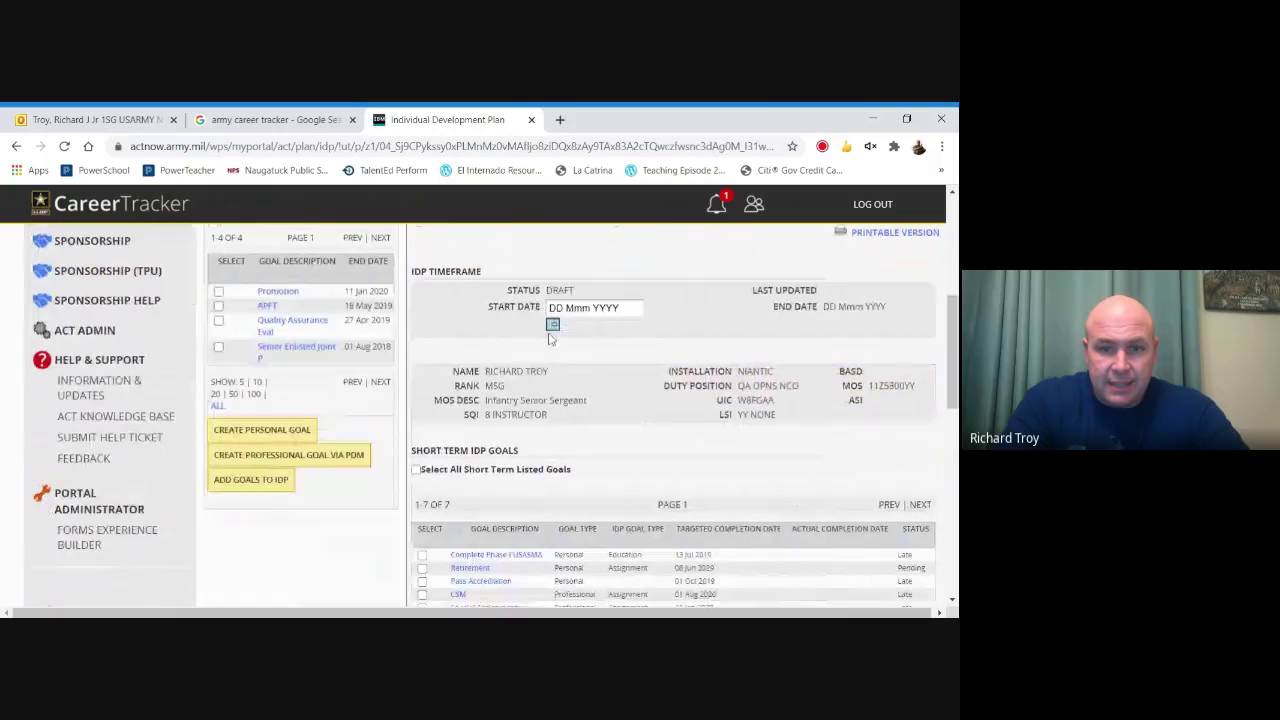
{"action": "left_click", "coordinate": [513, 415]}
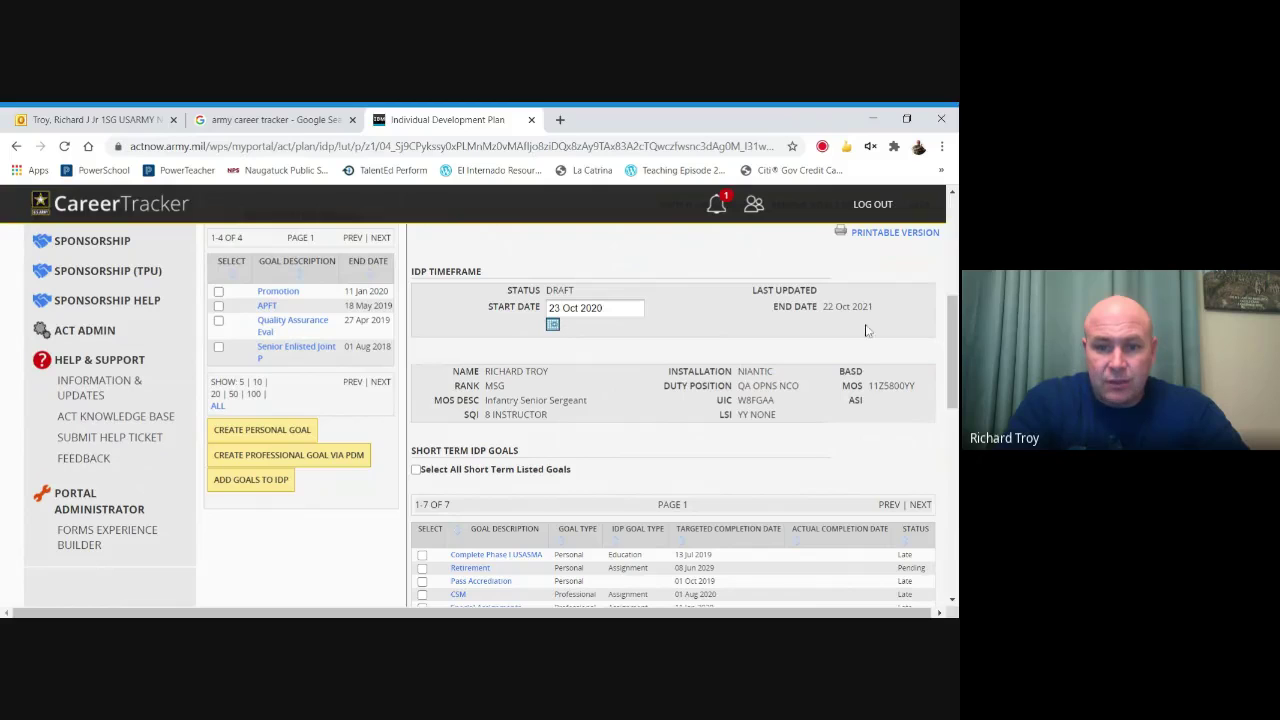
{"action": "left_click_drag", "start_coordinate": [953, 360], "coordinate": [944, 395]}
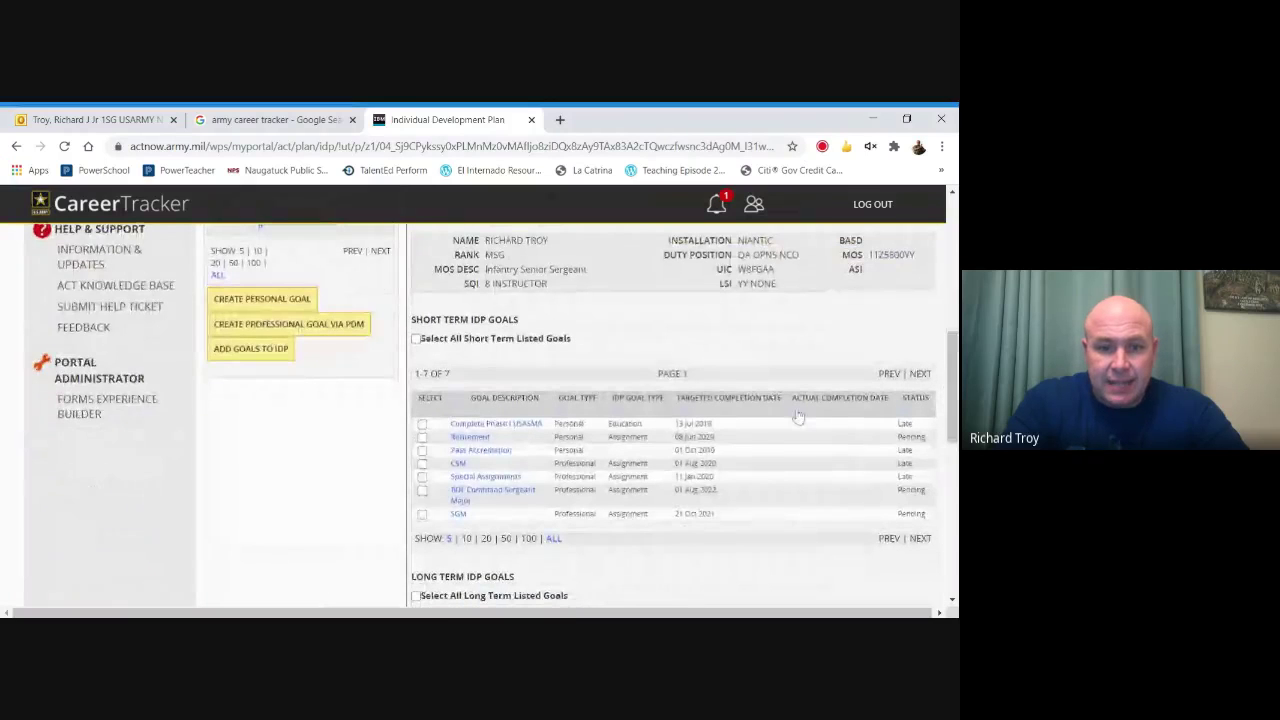
Check Complete Phase I USASMA, Pass Accreditation and Special Assignments, then remove them from the IDP.
{"action": "left_click", "coordinate": [422, 424]}
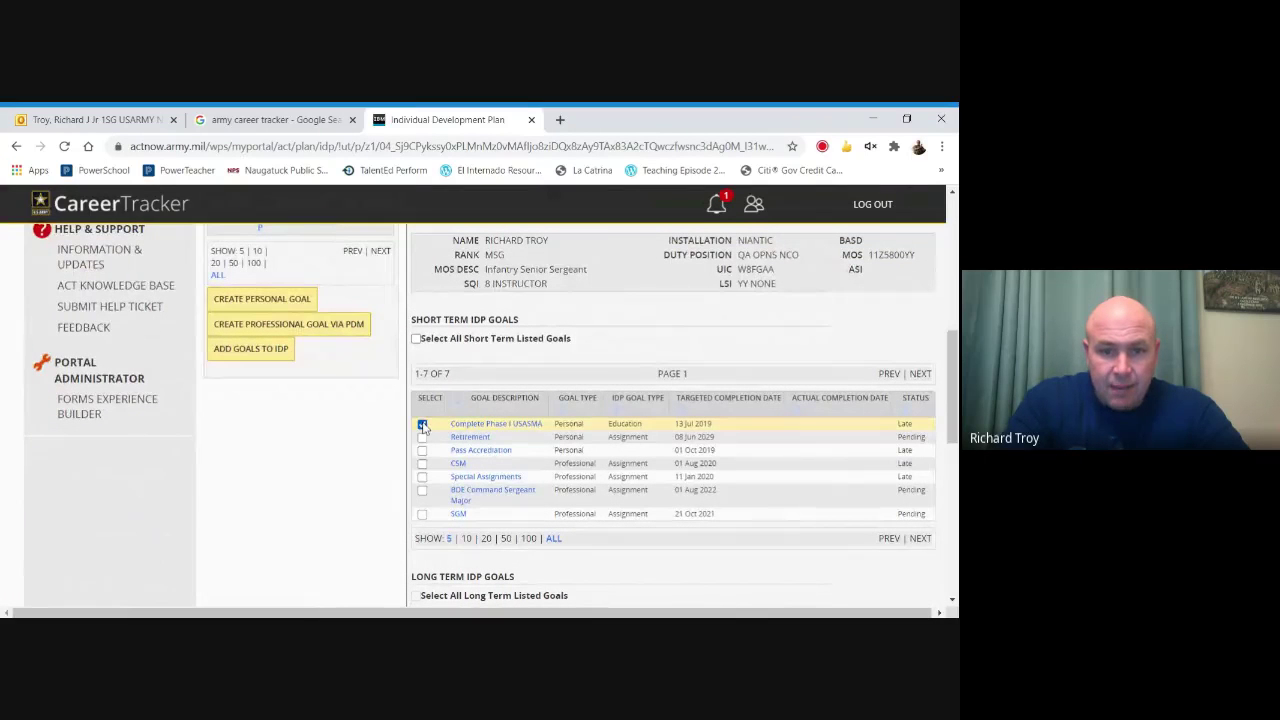
{"action": "left_click", "coordinate": [422, 451]}
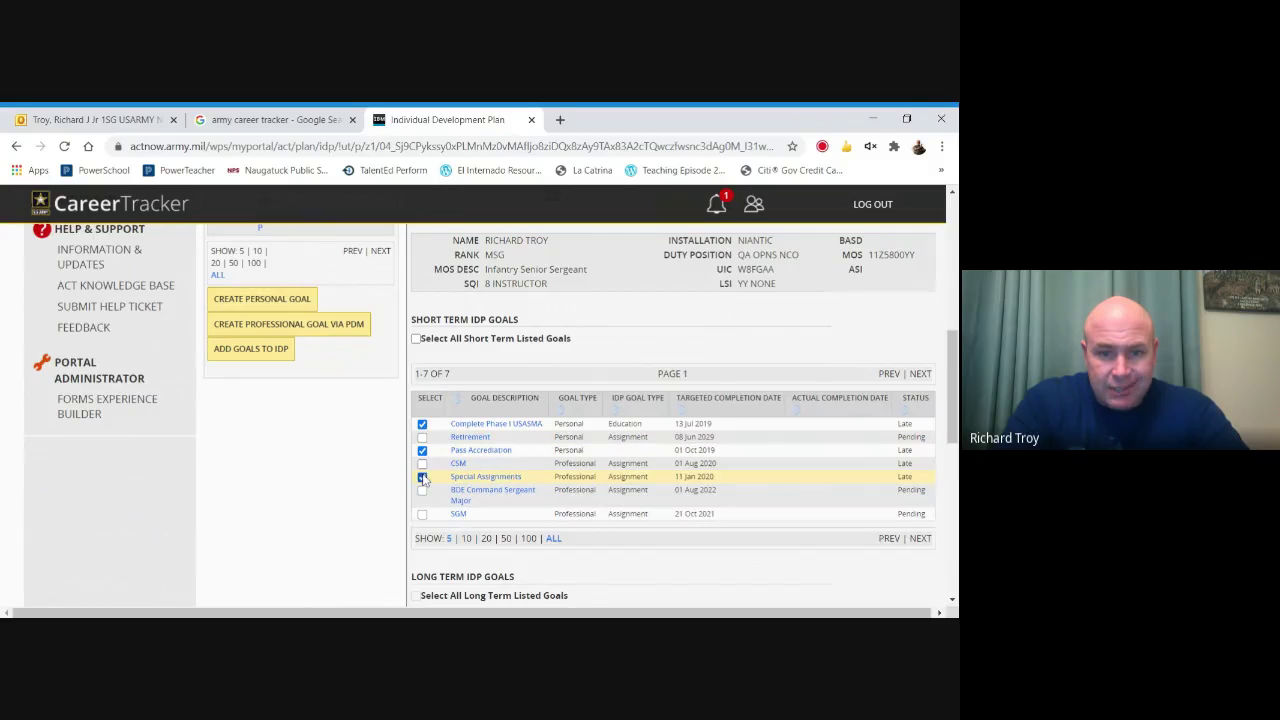
{"action": "left_click", "coordinate": [422, 477]}
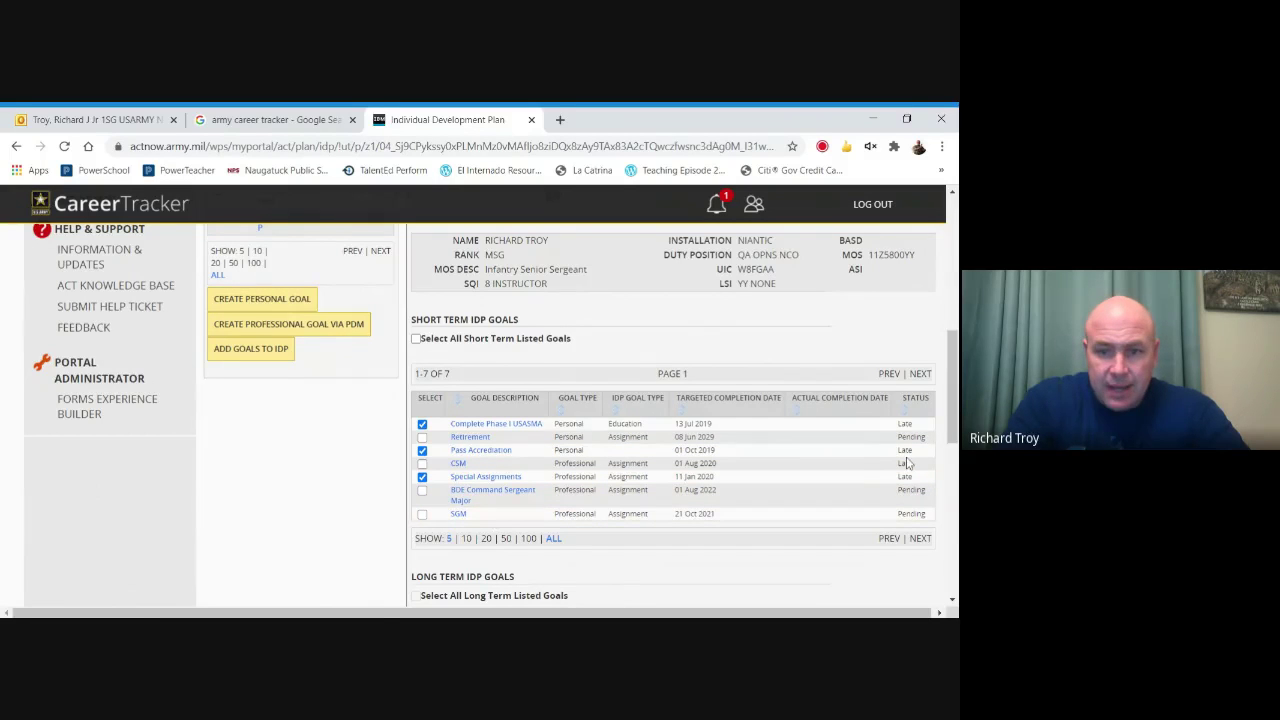
{"action": "scroll", "coordinate": [905, 455], "scroll_direction": "down", "scroll_amount": 2}
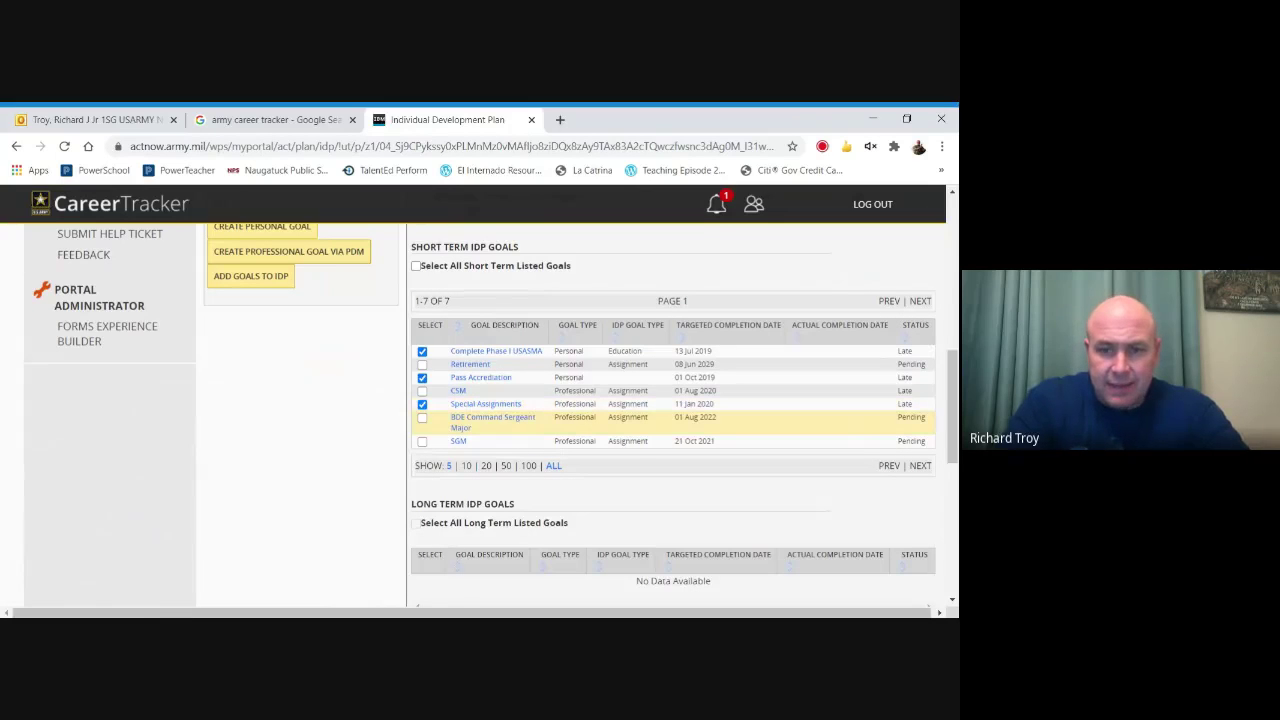
{"action": "left_click_drag", "start_coordinate": [951, 419], "coordinate": [950, 467]}
{"action": "left_click", "coordinate": [876, 506]}
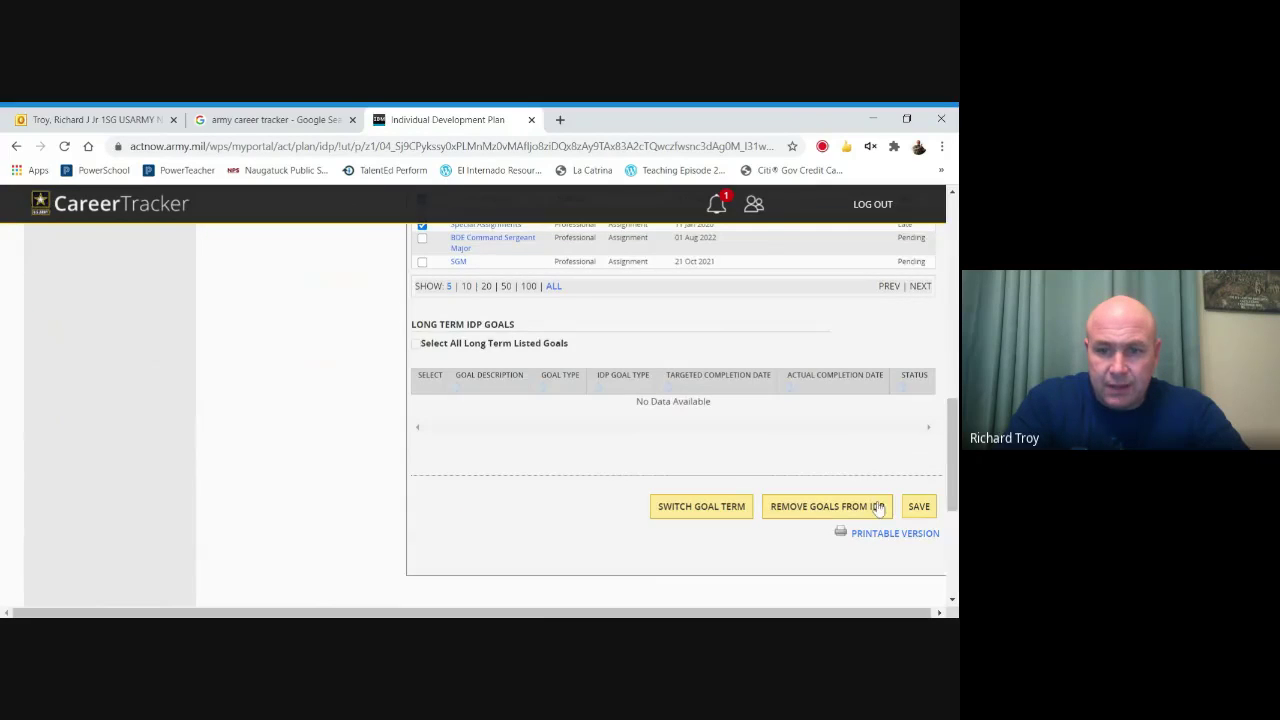
{"action": "left_click_drag", "start_coordinate": [951, 457], "coordinate": [951, 412]}
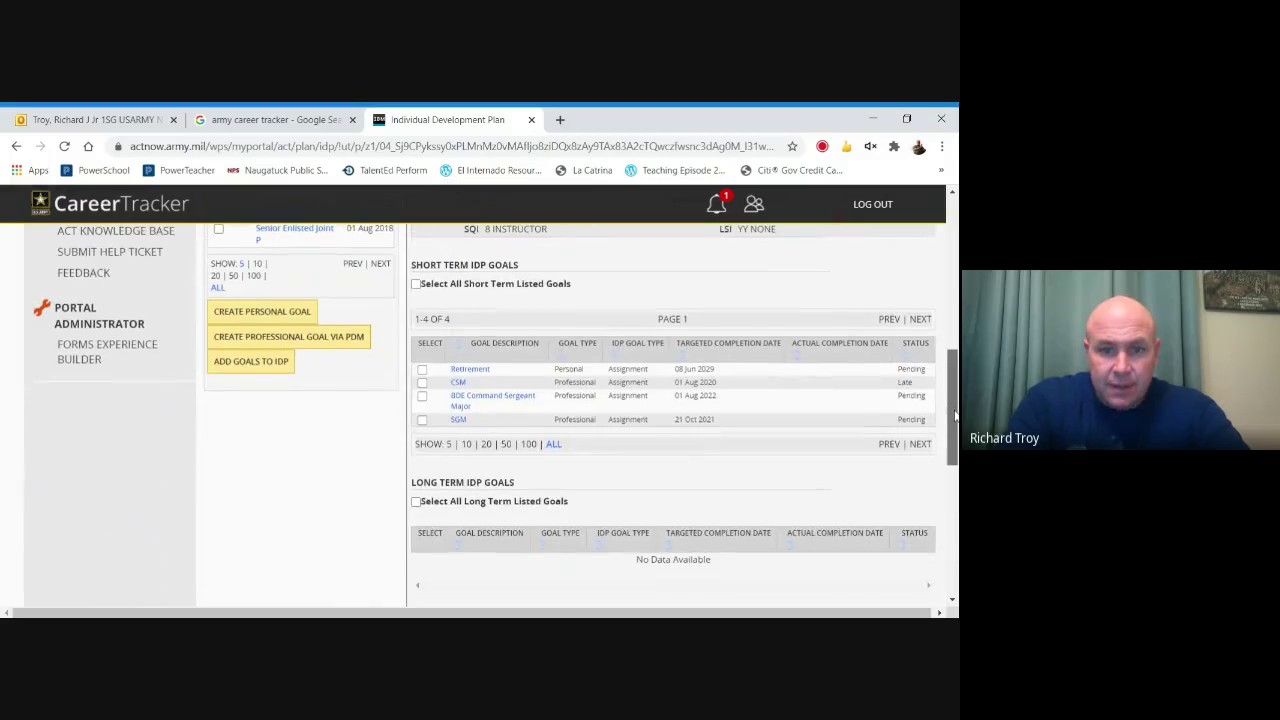
Select Retirement and BDE Command Sergeant Major and switch them to long-term goals.
{"action": "left_click", "coordinate": [422, 369]}
{"action": "left_click", "coordinate": [422, 396]}
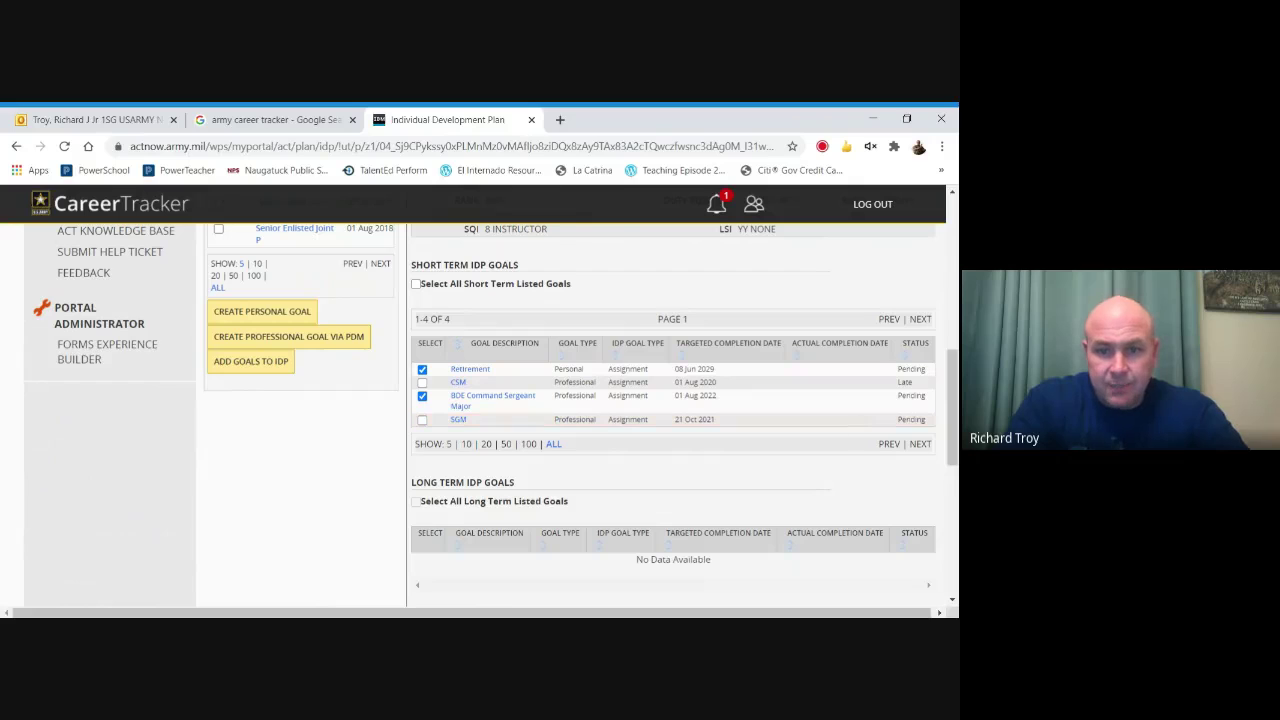
{"action": "left_click_drag", "start_coordinate": [955, 405], "coordinate": [955, 341]}
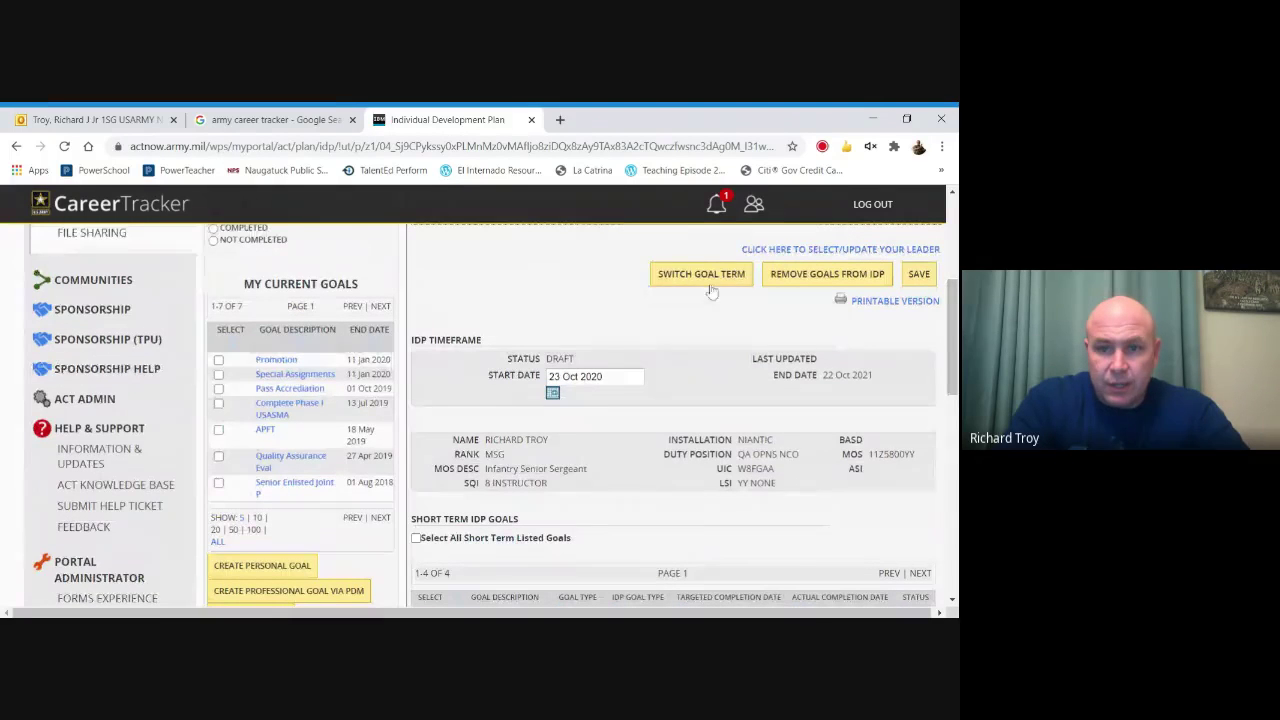
{"action": "scroll", "coordinate": [945, 393], "scroll_direction": "down", "scroll_amount": 3}
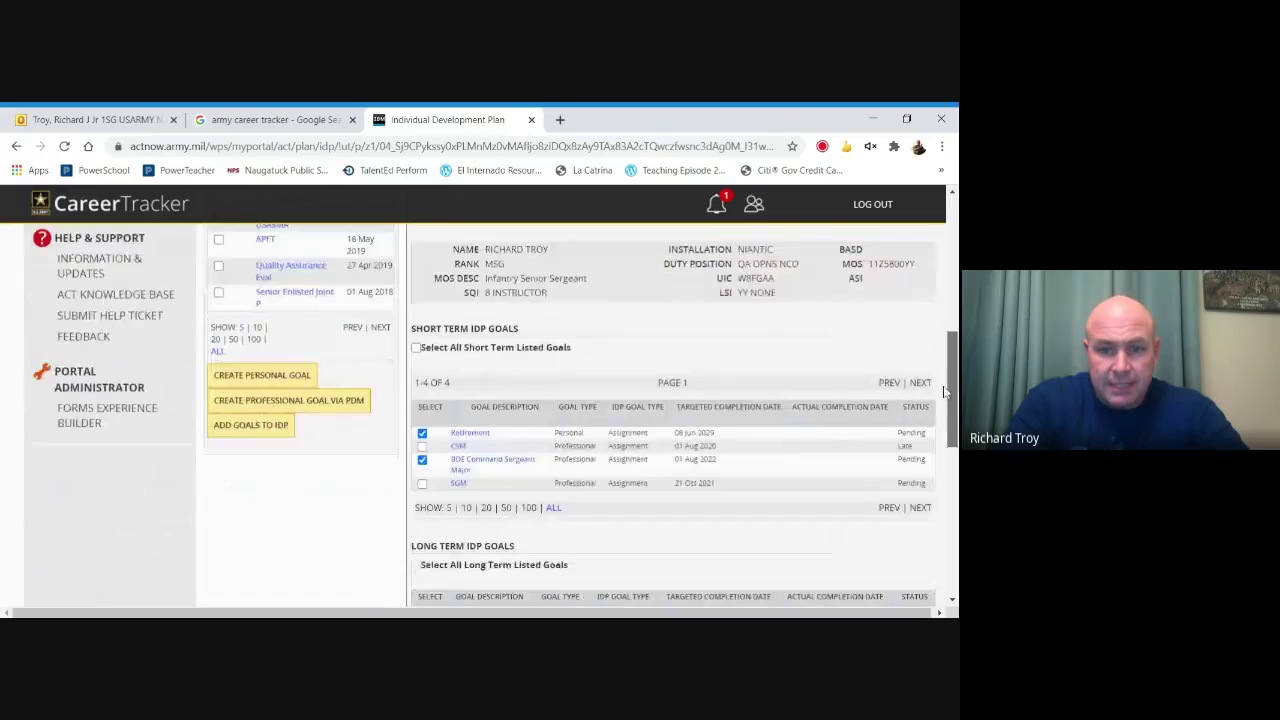
{"action": "scroll", "coordinate": [945, 393], "scroll_direction": "up", "scroll_amount": 3}
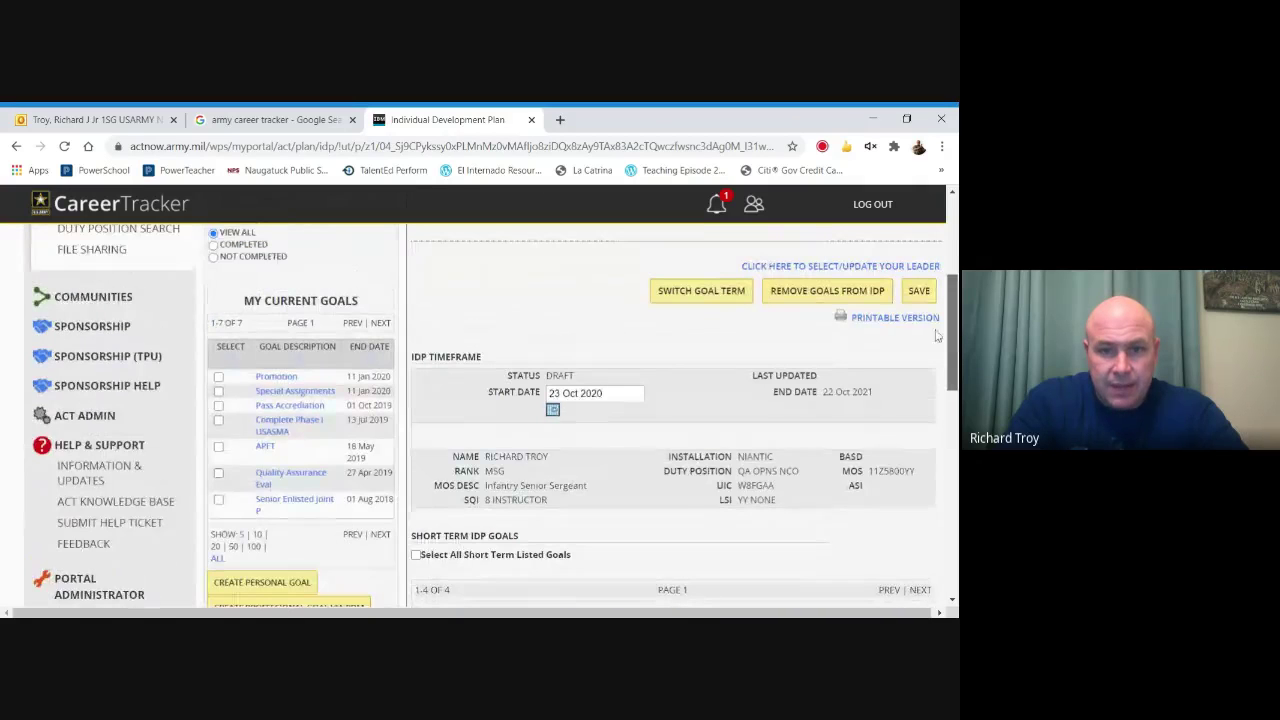
{"action": "left_click", "coordinate": [718, 298]}
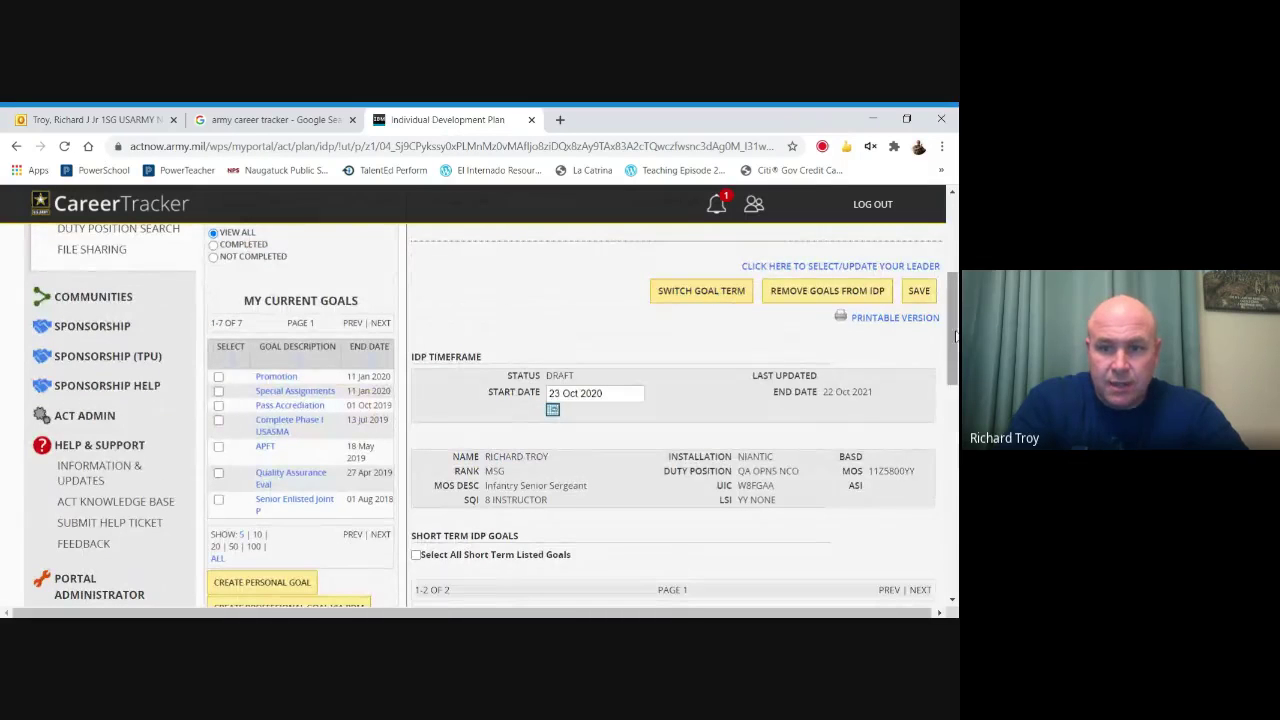
{"action": "scroll", "coordinate": [955, 330], "scroll_direction": "down", "scroll_amount": 3}
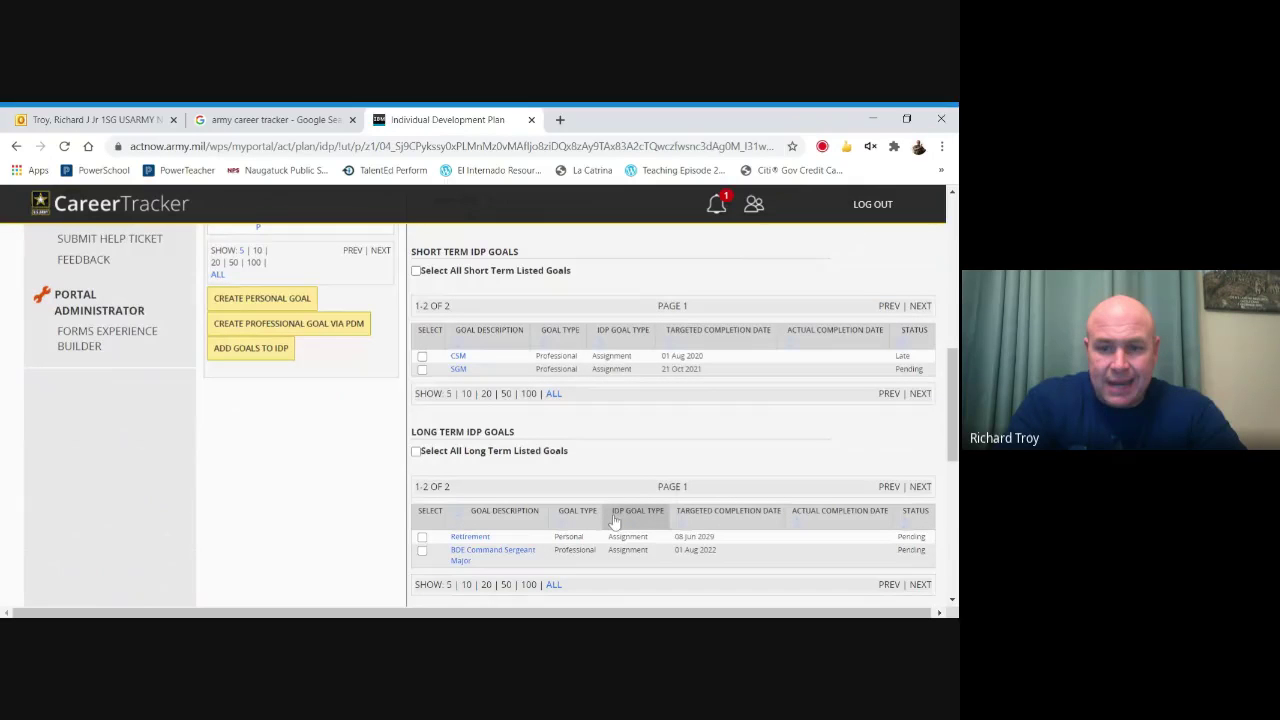
{"action": "scroll", "coordinate": [955, 370], "scroll_direction": "up", "scroll_amount": 2}
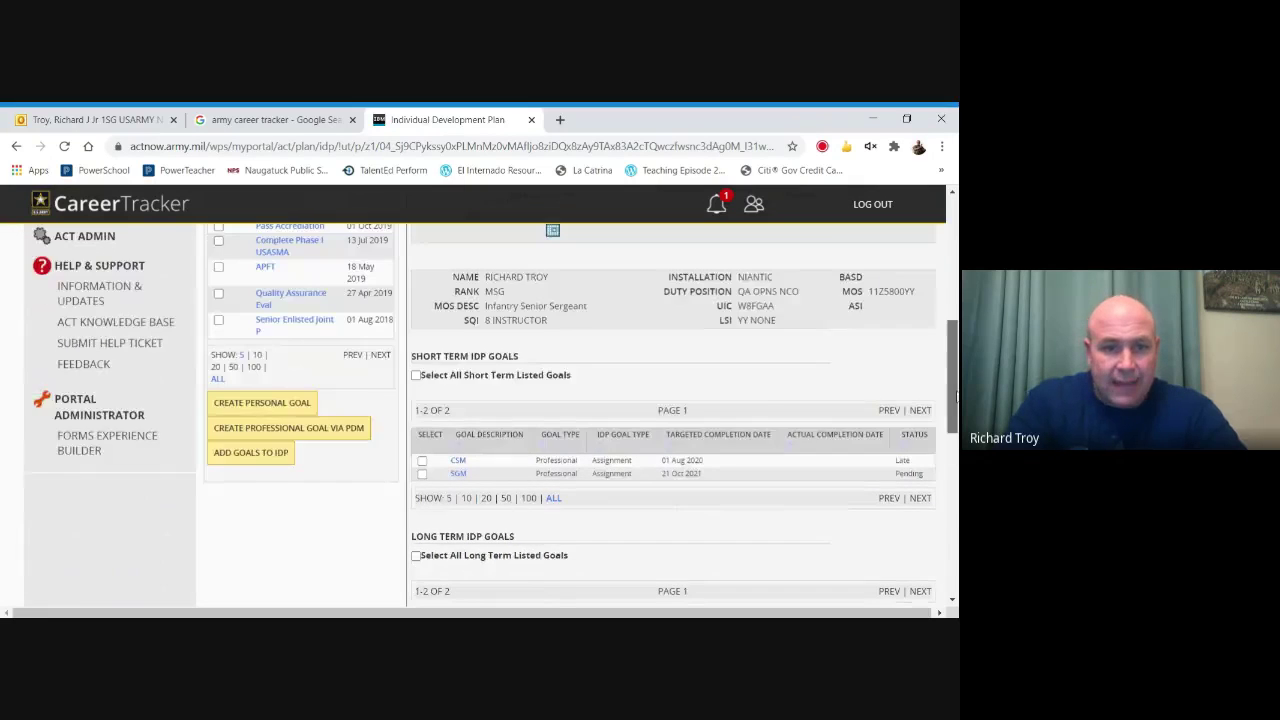
{"action": "left_click_drag", "start_coordinate": [955, 370], "coordinate": [953, 403]}
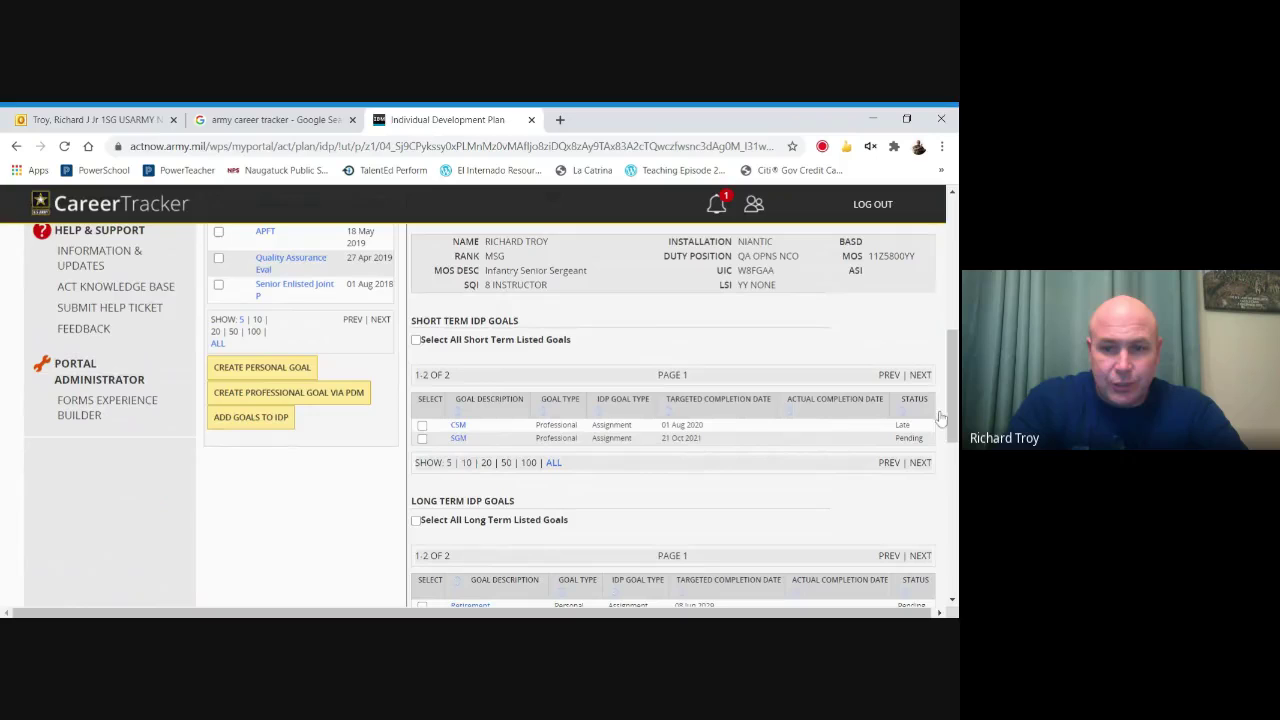
{"action": "left_click_drag", "start_coordinate": [949, 396], "coordinate": [943, 277]}
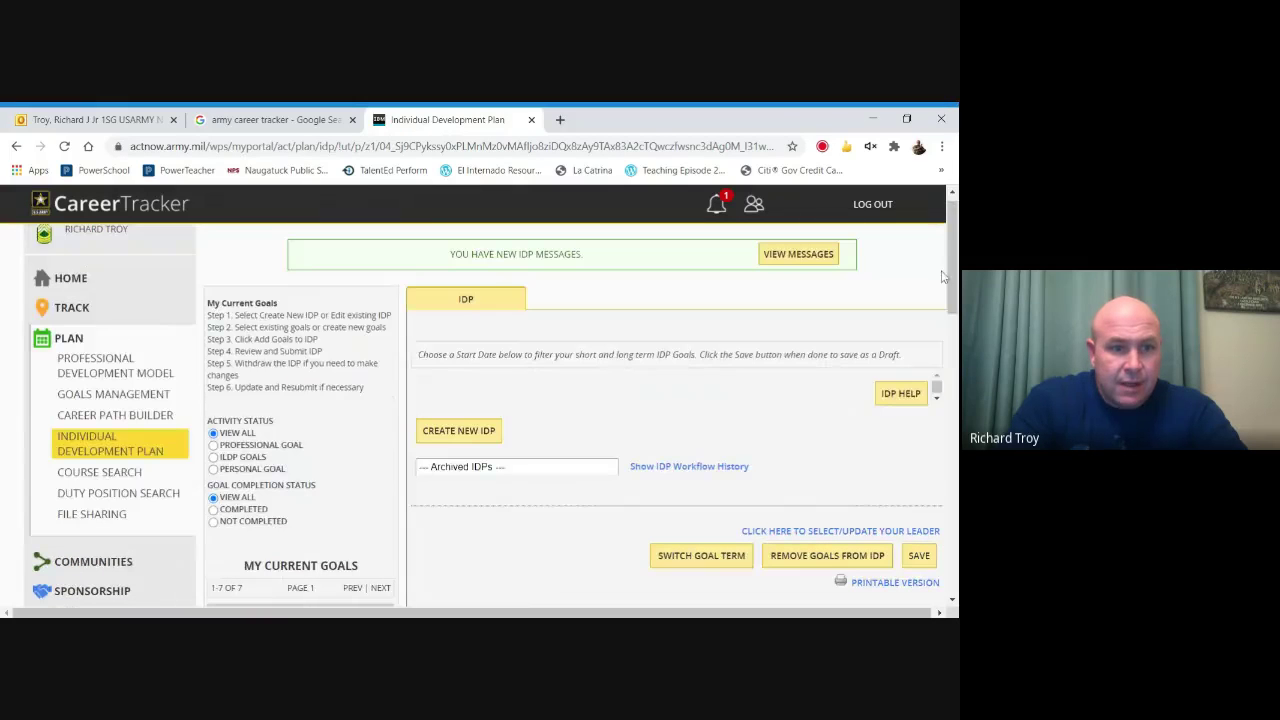
Open the Professional Development Model at Skill Level 5 and choose 11Z6O as the next level.
{"action": "left_click", "coordinate": [100, 378]}
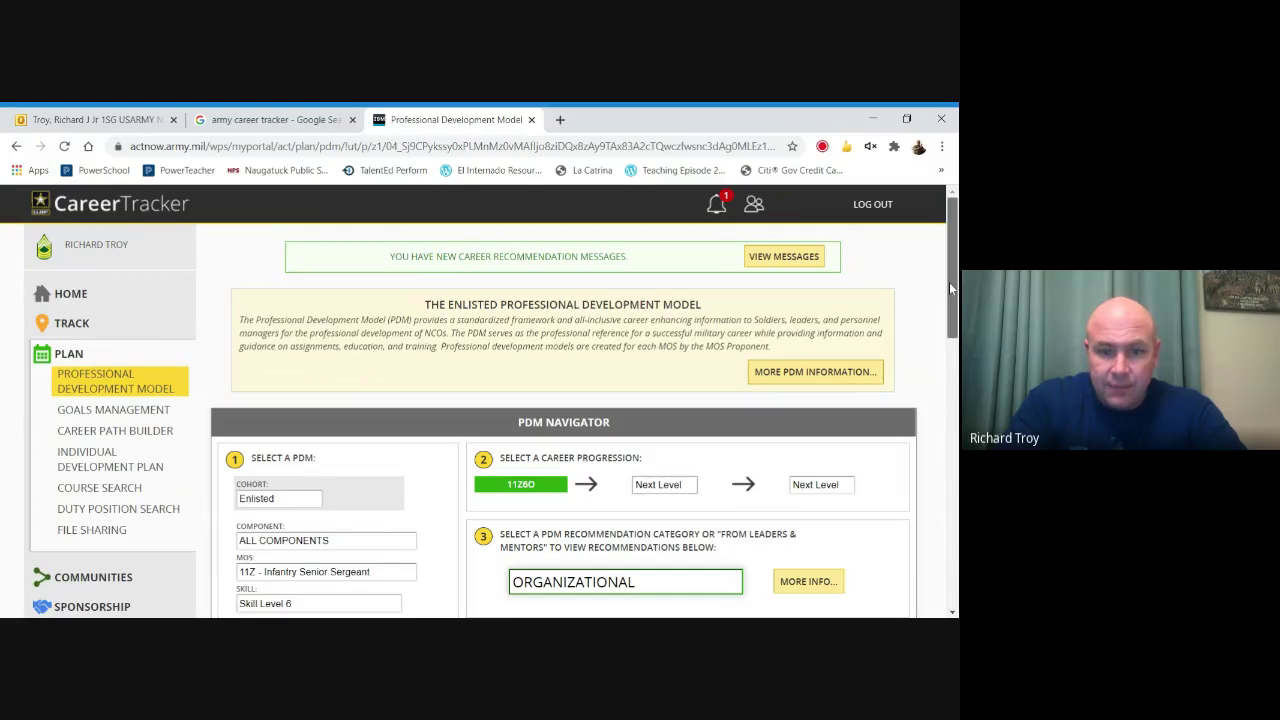
{"action": "left_click_drag", "start_coordinate": [949, 282], "coordinate": [948, 299]}
{"action": "scroll", "coordinate": [371, 434], "scroll_direction": "down", "scroll_amount": 1}
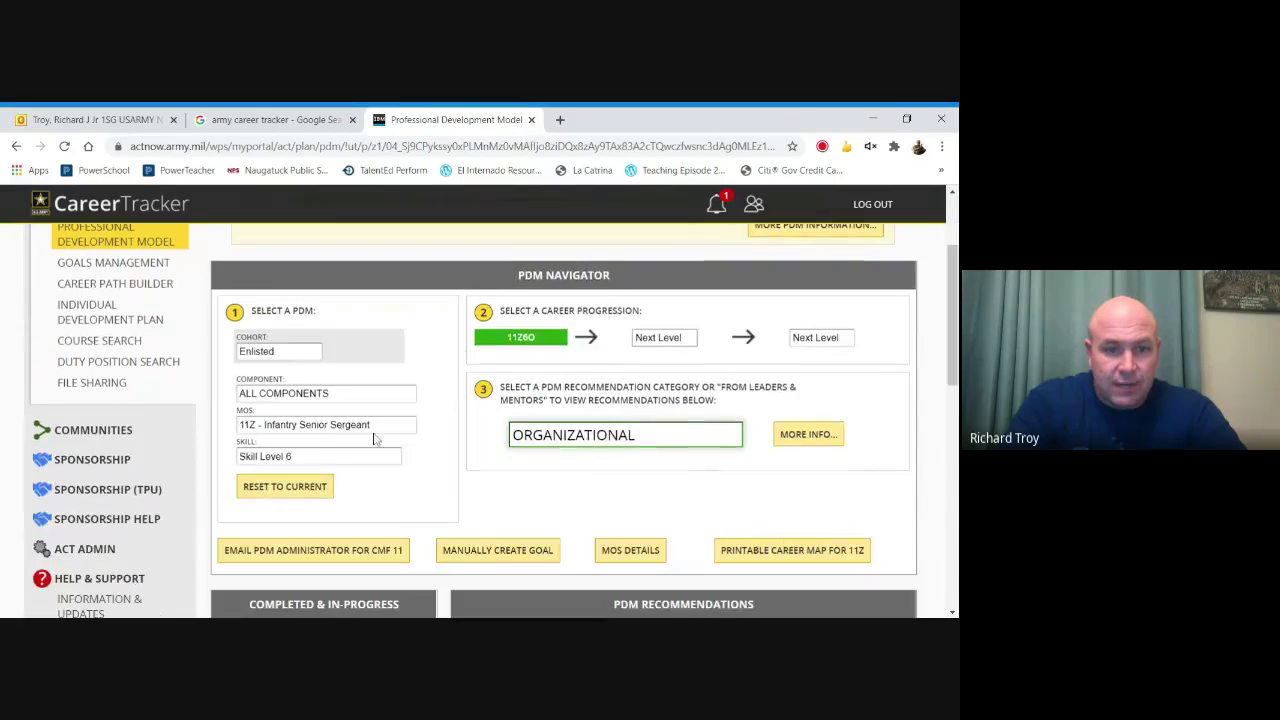
{"action": "left_click", "coordinate": [307, 455]}
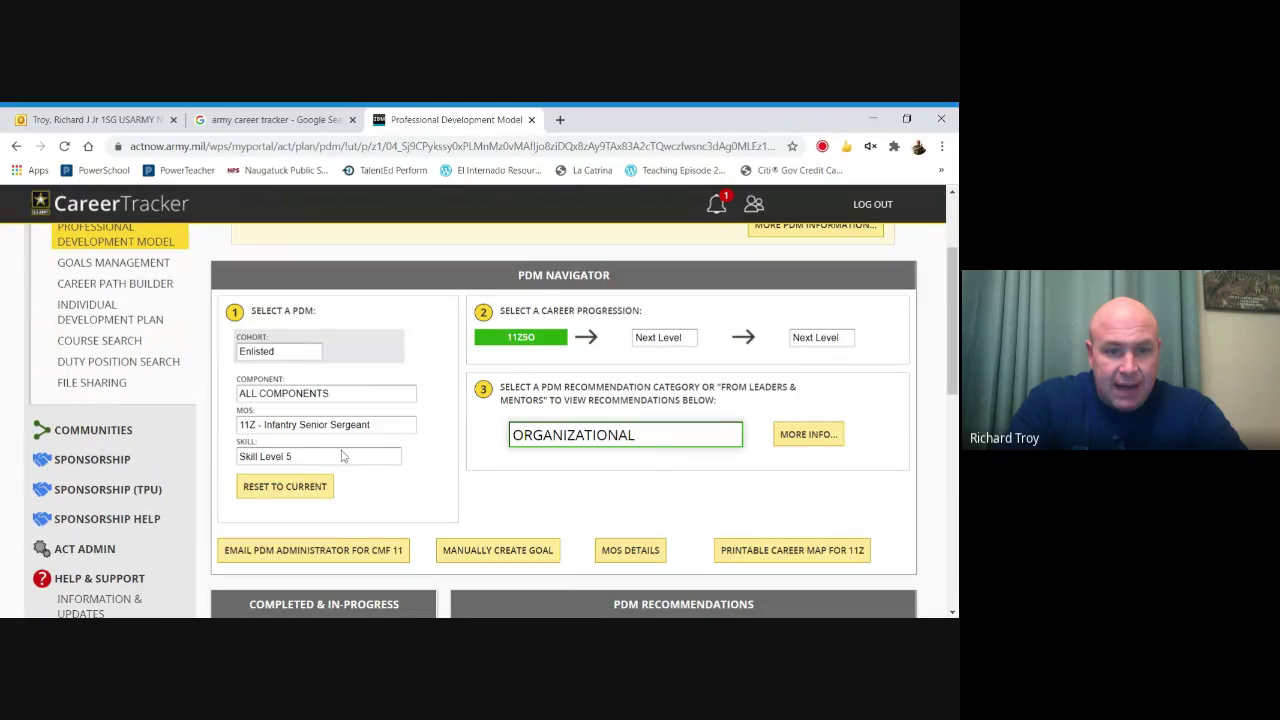
{"action": "left_click", "coordinate": [655, 366]}
{"action": "left_click_drag", "start_coordinate": [954, 324], "coordinate": [955, 344]}
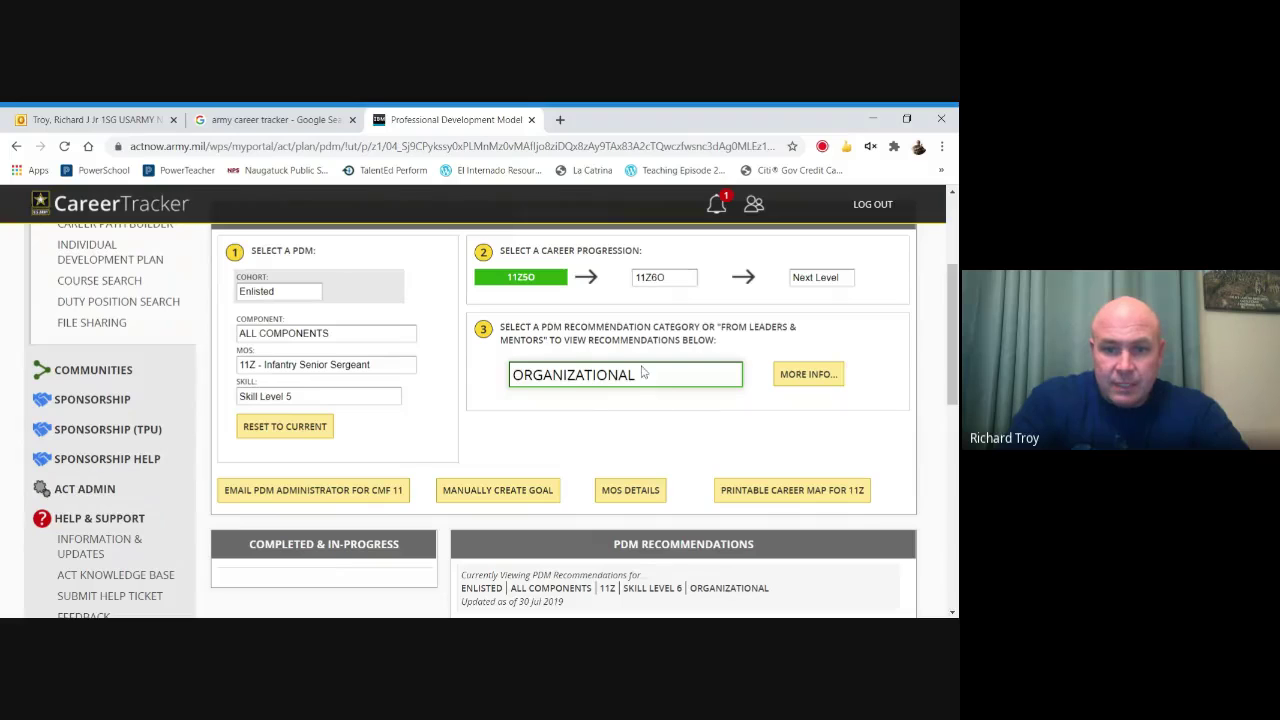
{"action": "left_click_drag", "start_coordinate": [952, 325], "coordinate": [948, 382]}
Select the SGM organizational recommendation.
{"action": "scroll", "coordinate": [615, 450], "scroll_direction": "down", "scroll_amount": 1}
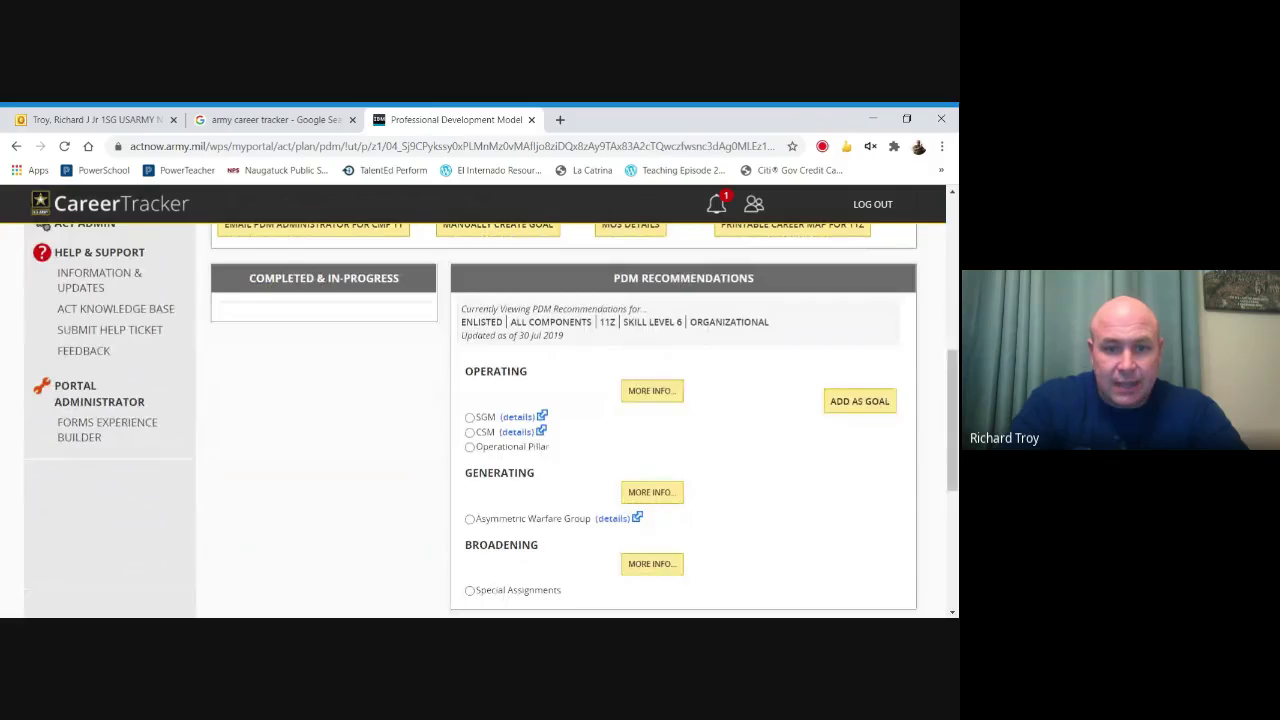
{"action": "left_click", "coordinate": [470, 418]}
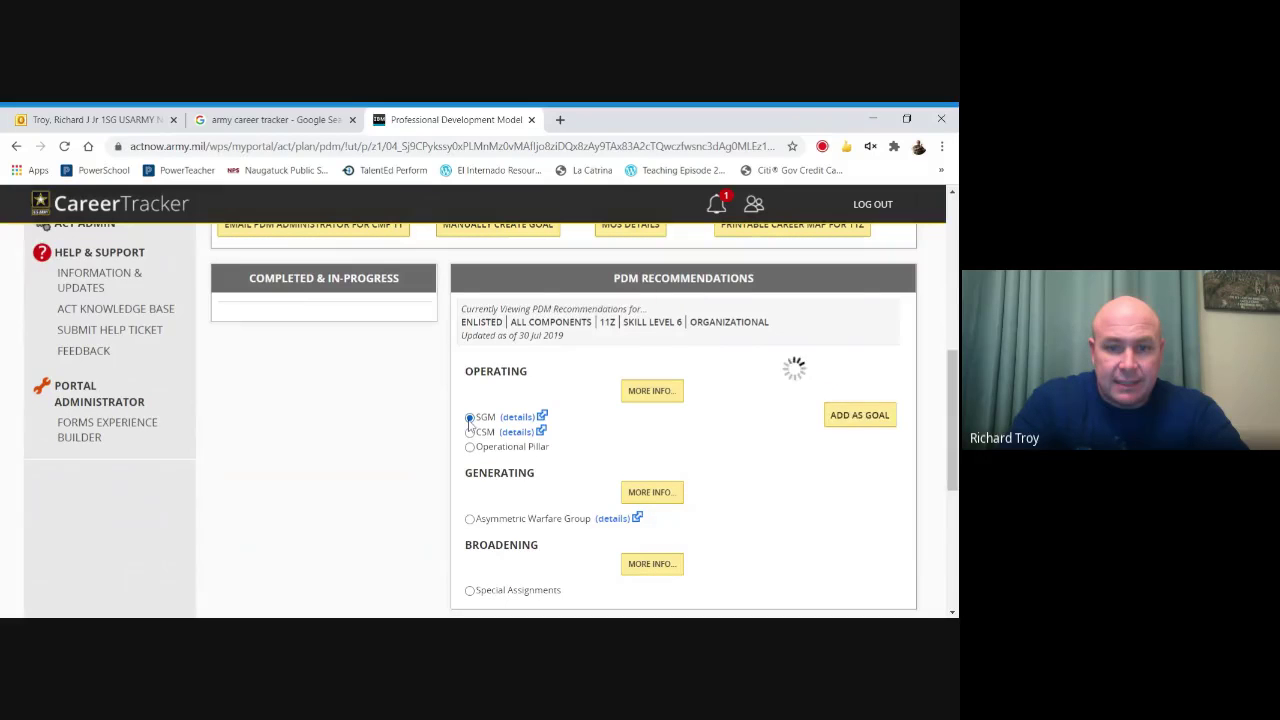
{"action": "left_click_drag", "start_coordinate": [948, 401], "coordinate": [948, 426]}
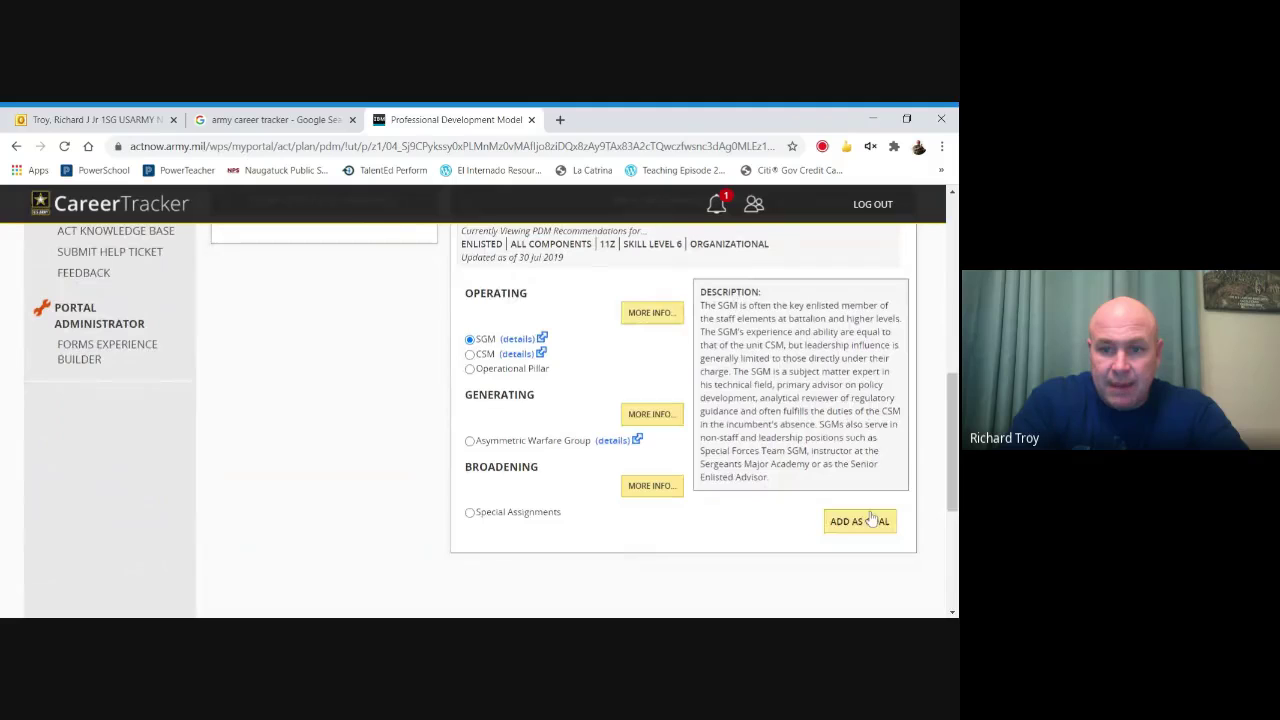
{"action": "left_click_drag", "start_coordinate": [953, 428], "coordinate": [945, 337]}
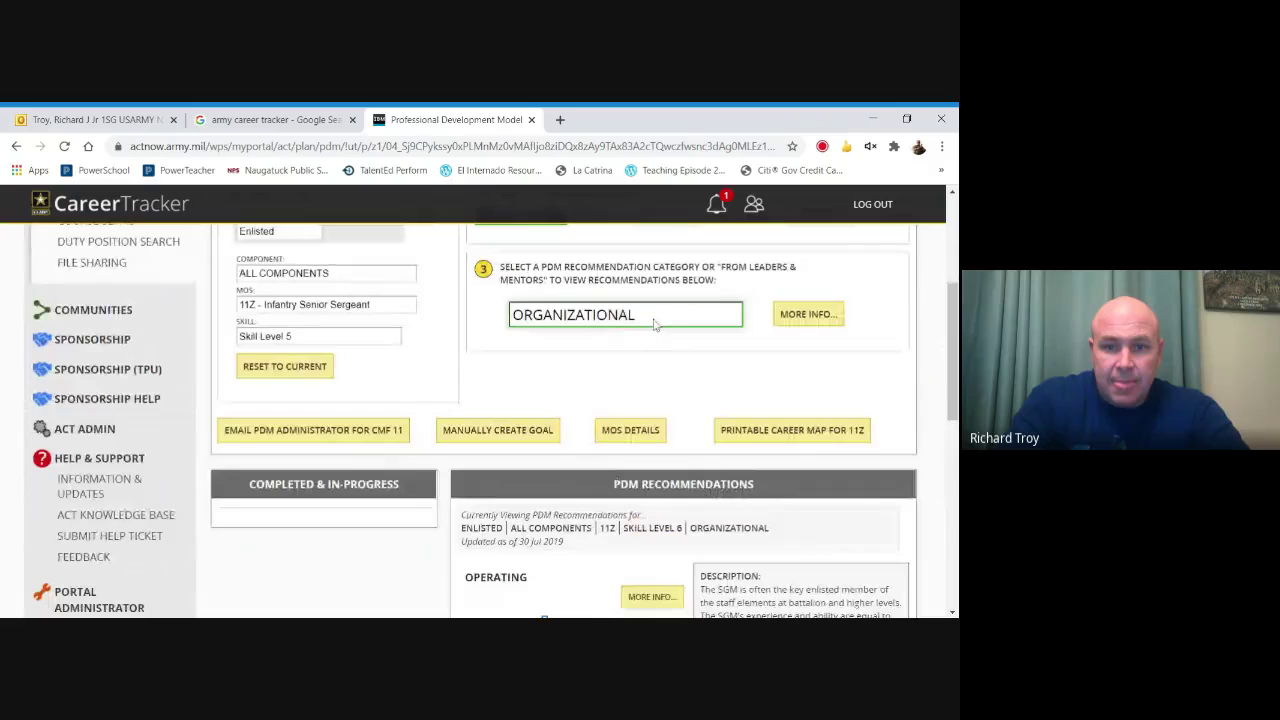
Switch the PDM category to INSTITUTIONAL and add Battle Staff Course as a goal.
{"action": "left_click", "coordinate": [653, 335]}
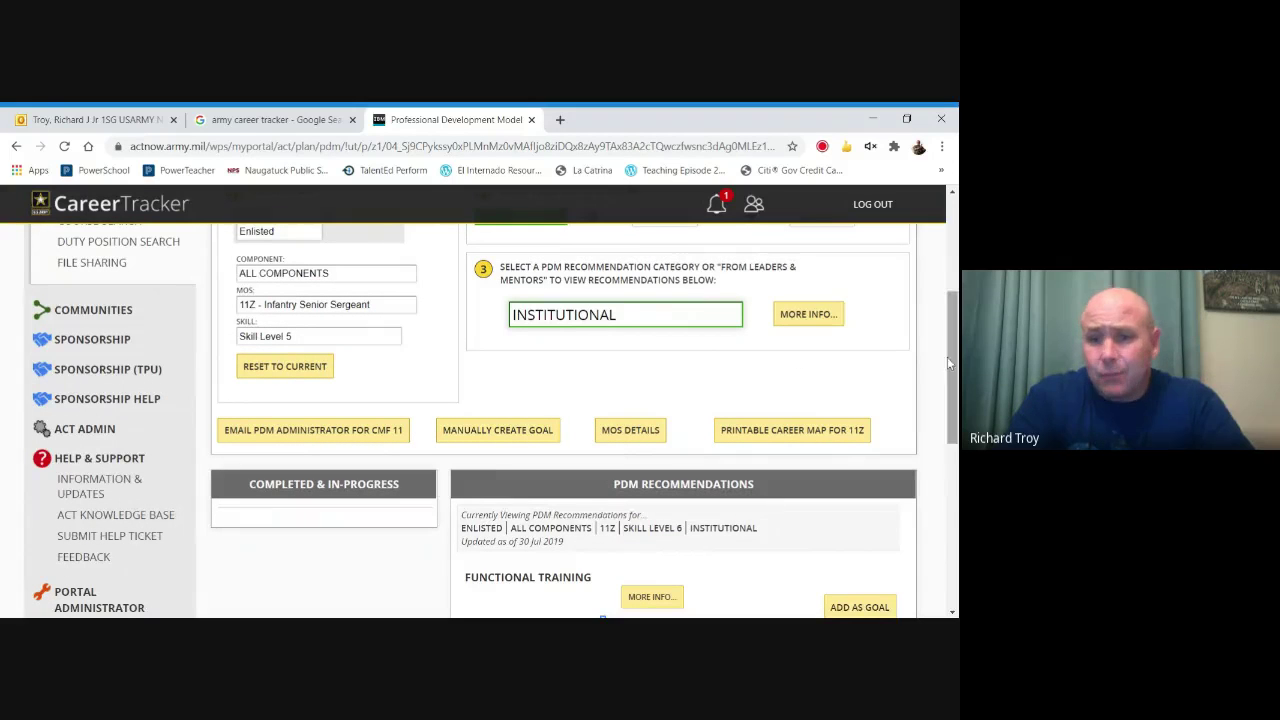
{"action": "left_click_drag", "start_coordinate": [950, 360], "coordinate": [925, 426]}
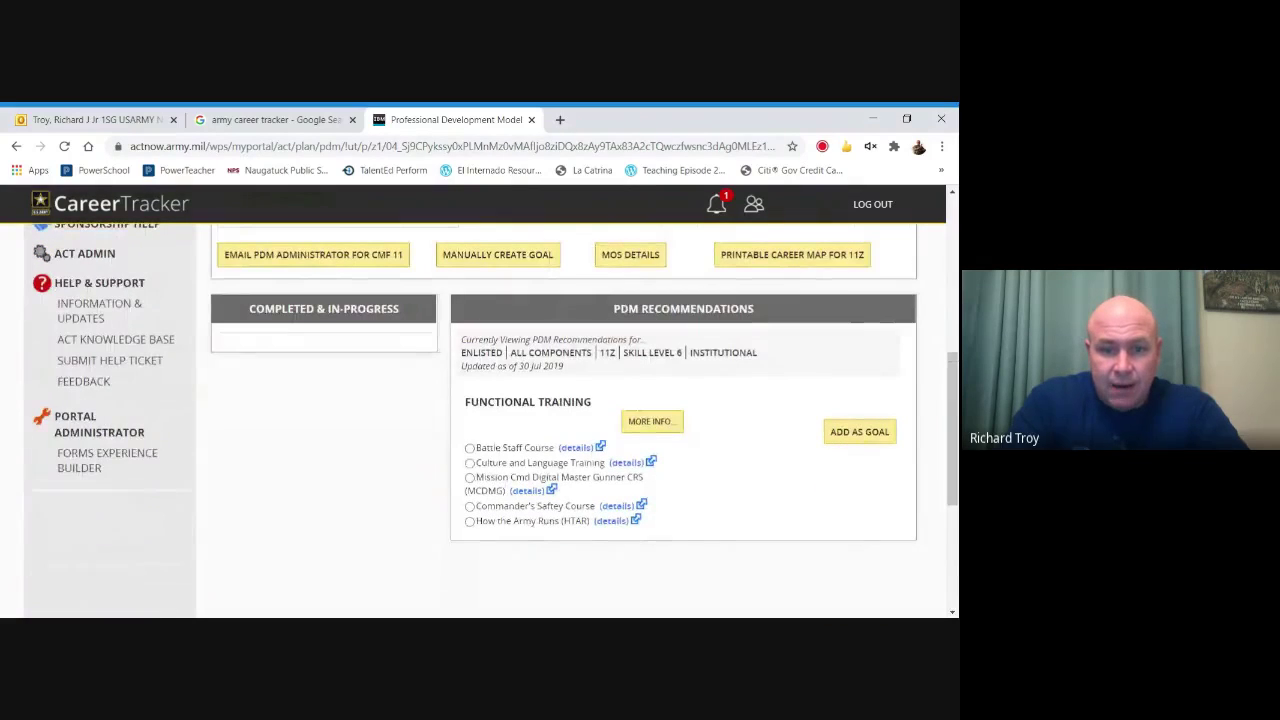
{"action": "left_click", "coordinate": [469, 448]}
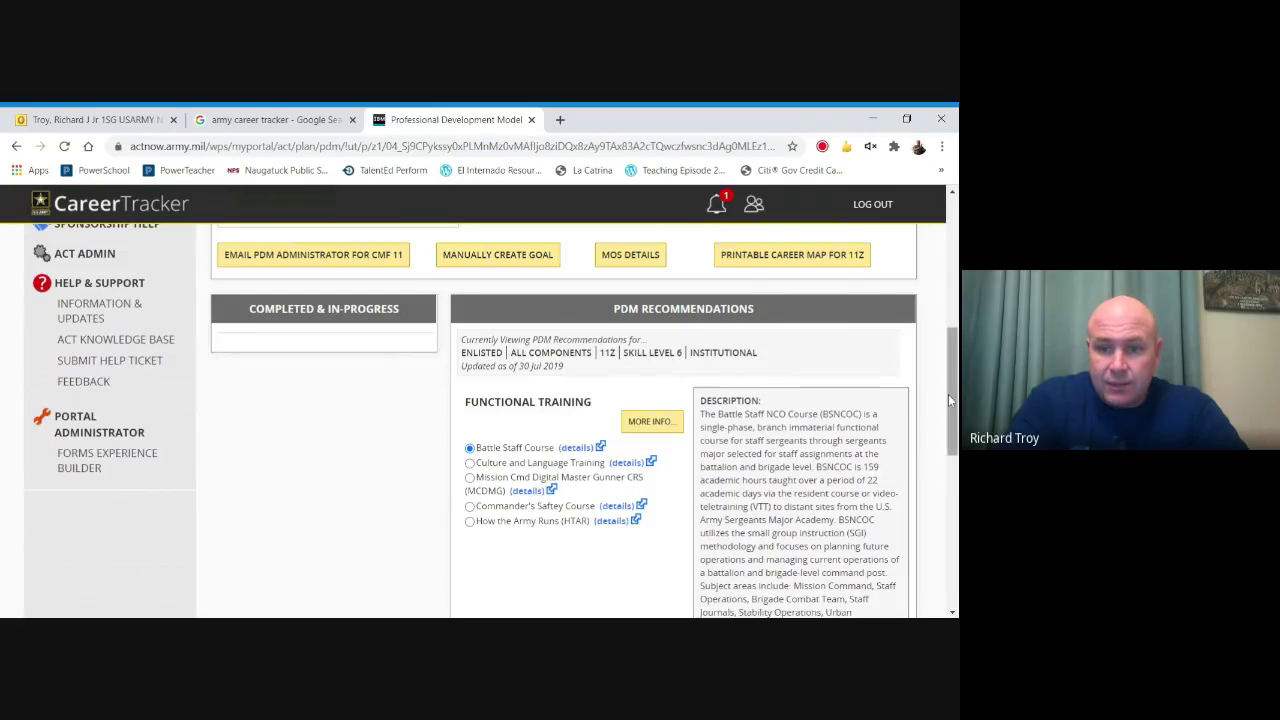
{"action": "left_click_drag", "start_coordinate": [948, 394], "coordinate": [950, 449]}
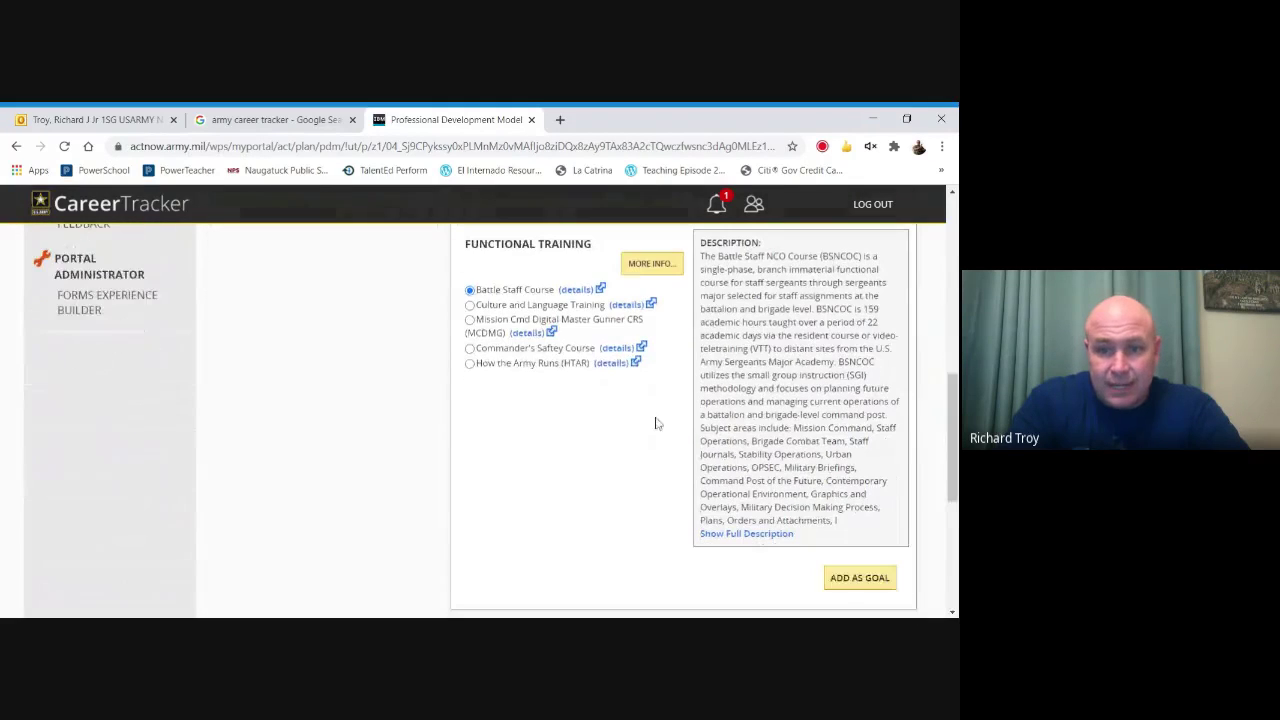
{"action": "left_click", "coordinate": [858, 580]}
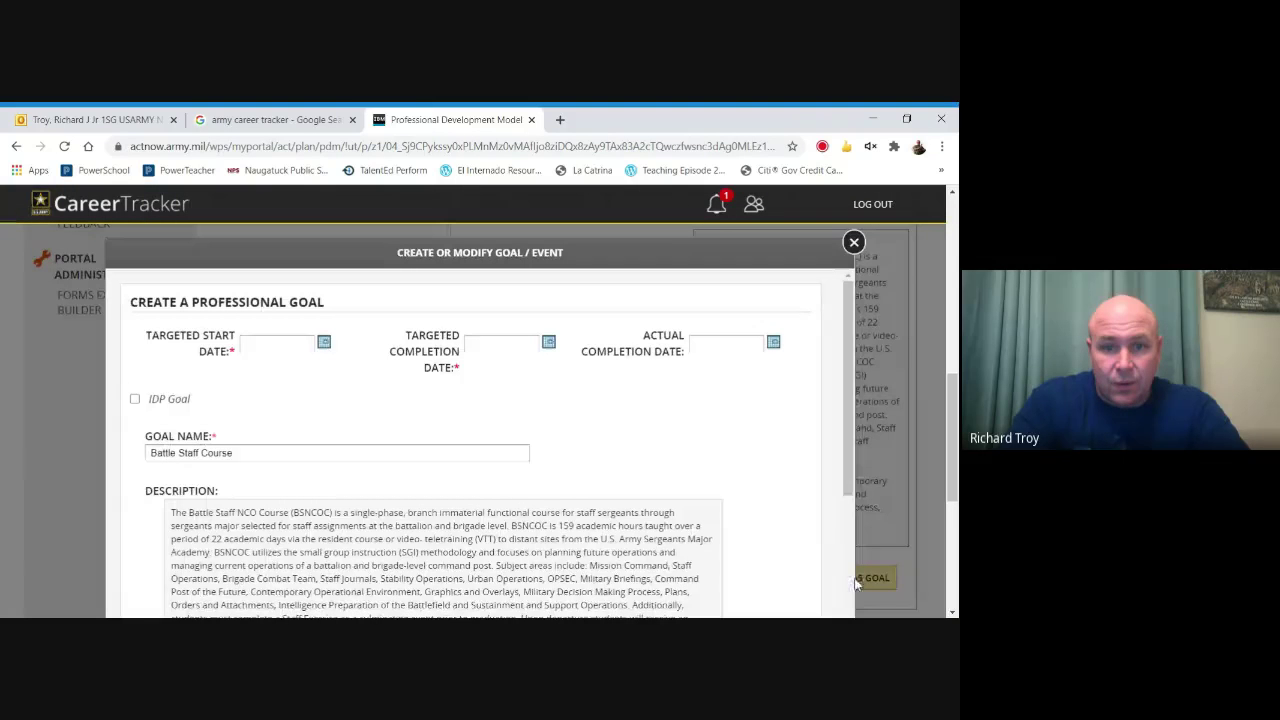
Set the targeted start date to 23 Oct 2020 and completion to 21 Oct 2021.
{"action": "left_click", "coordinate": [324, 343]}
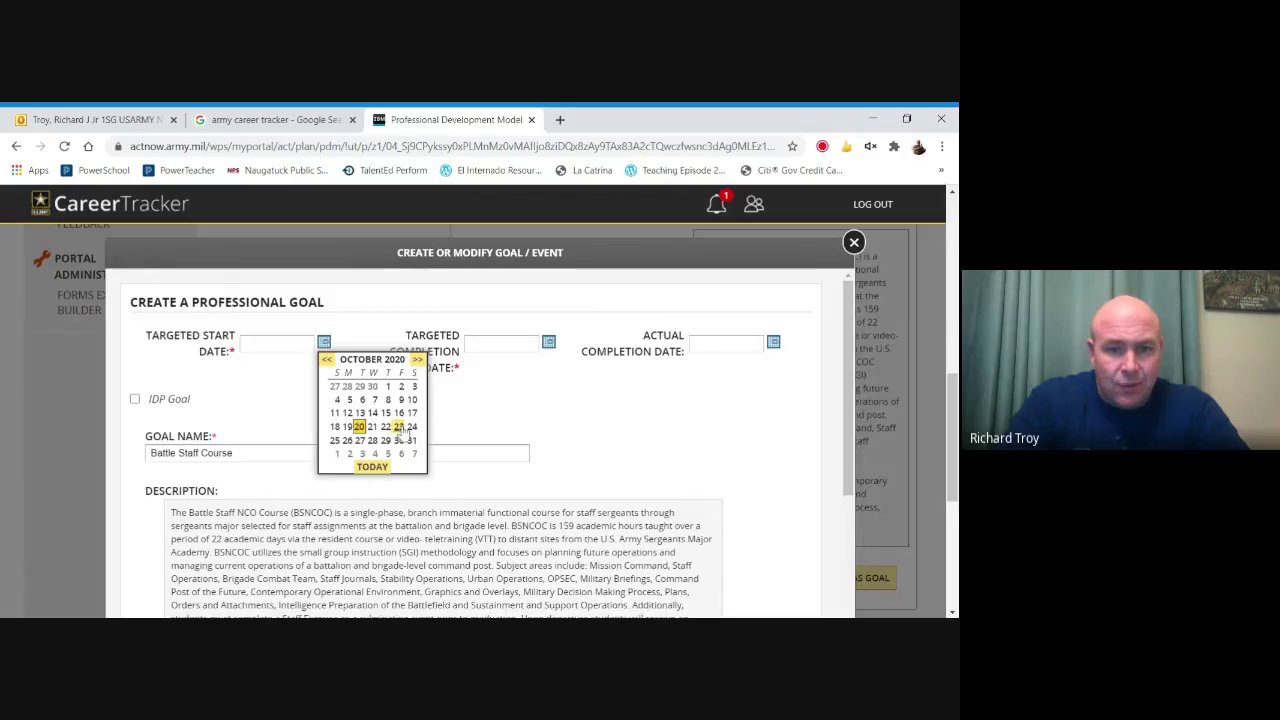
{"action": "left_click", "coordinate": [399, 428]}
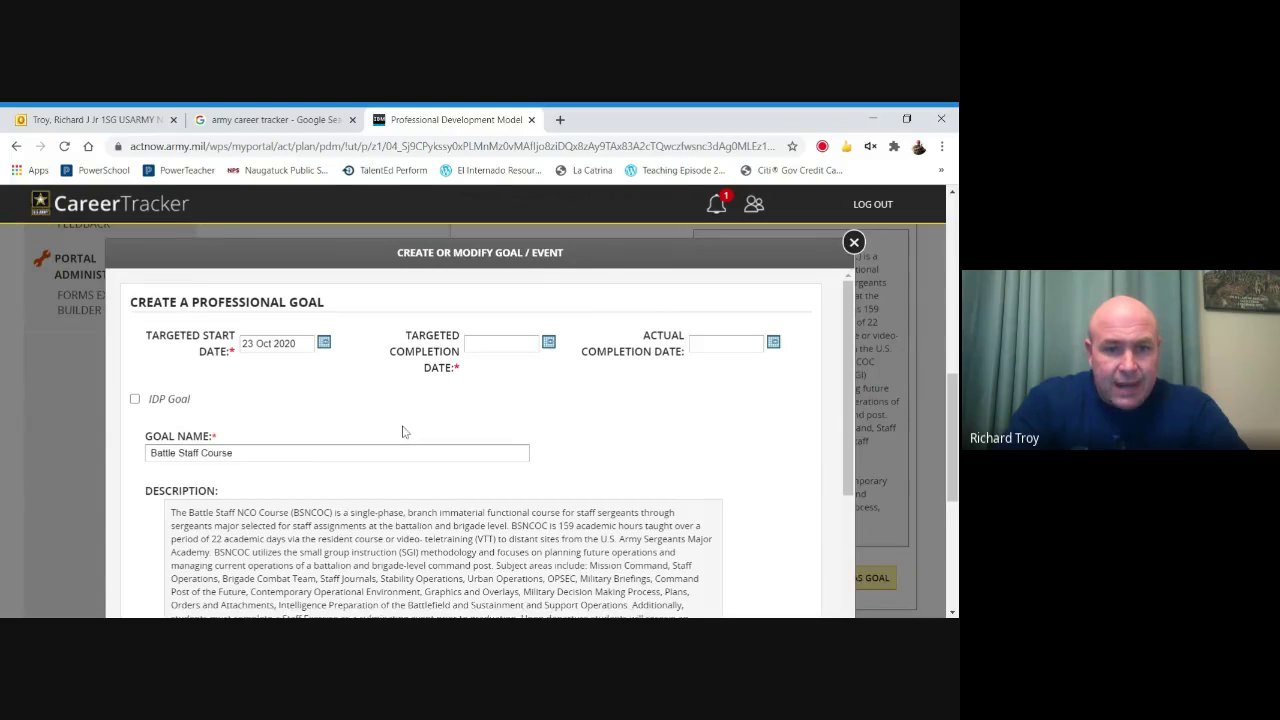
{"action": "left_click", "coordinate": [549, 343]}
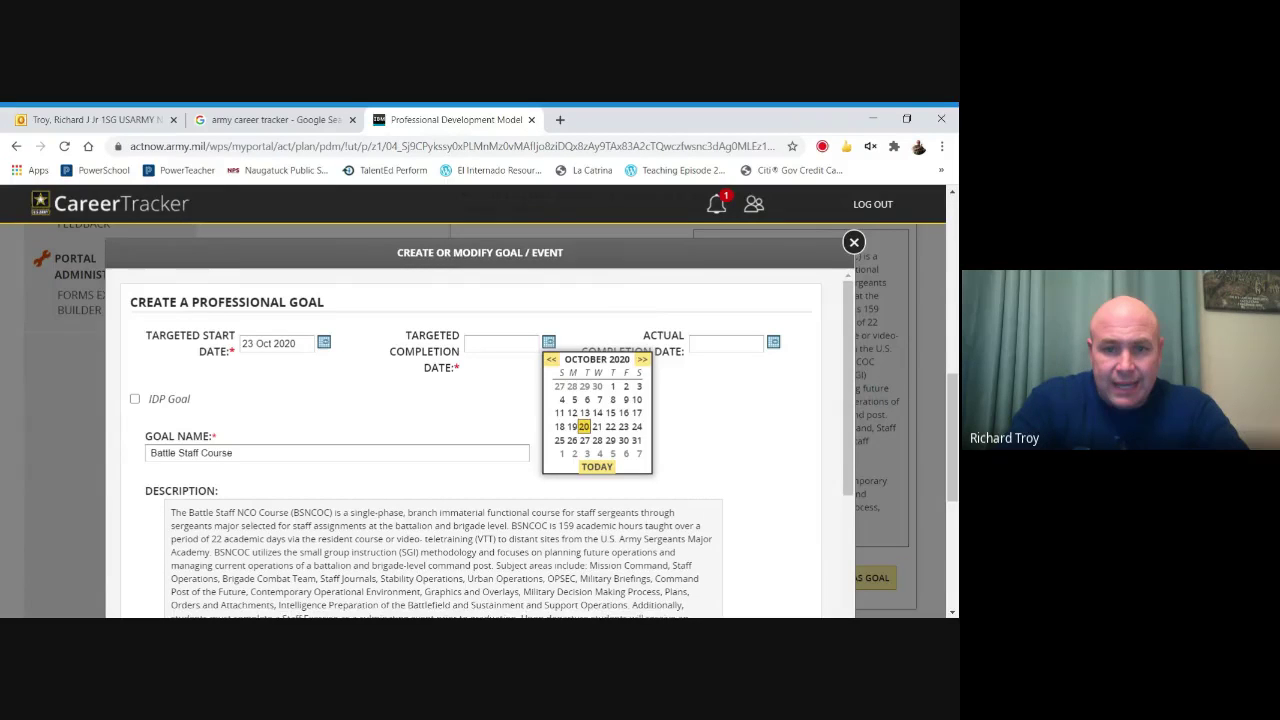
{"action": "left_click", "coordinate": [641, 360]}
{"action": "left_click", "coordinate": [641, 360]}
{"action": "left_click", "coordinate": [641, 360]}
{"action": "left_click", "coordinate": [641, 360]}
{"action": "left_click", "coordinate": [641, 360]}
{"action": "left_click", "coordinate": [641, 360]}
{"action": "left_click", "coordinate": [641, 360]}
{"action": "left_click", "coordinate": [641, 360]}
{"action": "left_click", "coordinate": [641, 360]}
{"action": "left_click", "coordinate": [641, 360]}
{"action": "left_click", "coordinate": [641, 360]}
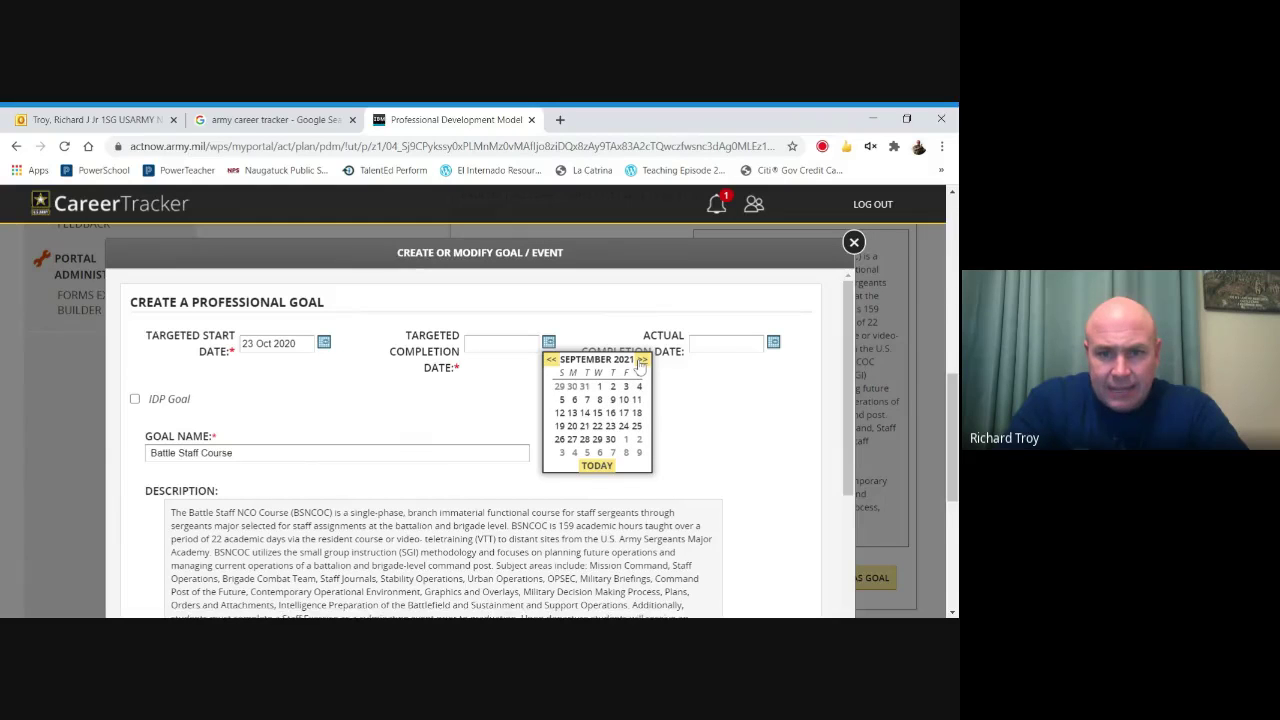
{"action": "left_click", "coordinate": [641, 360]}
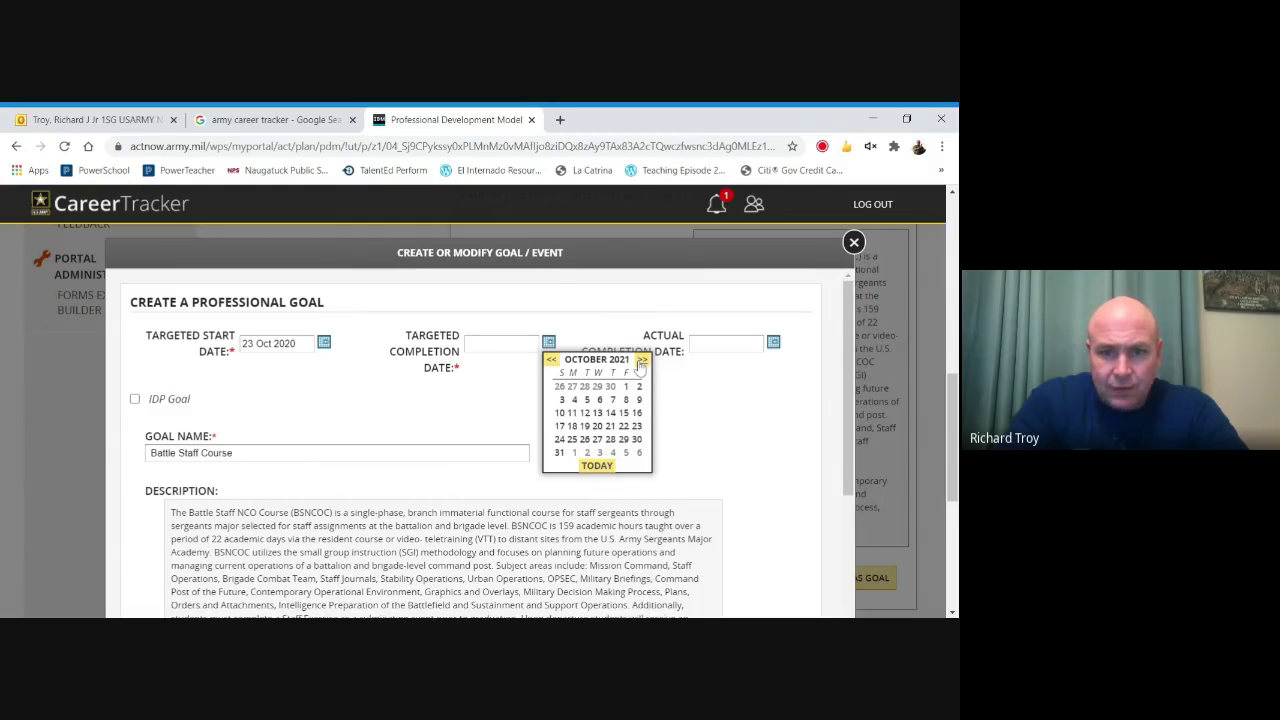
{"action": "left_click", "coordinate": [610, 428]}
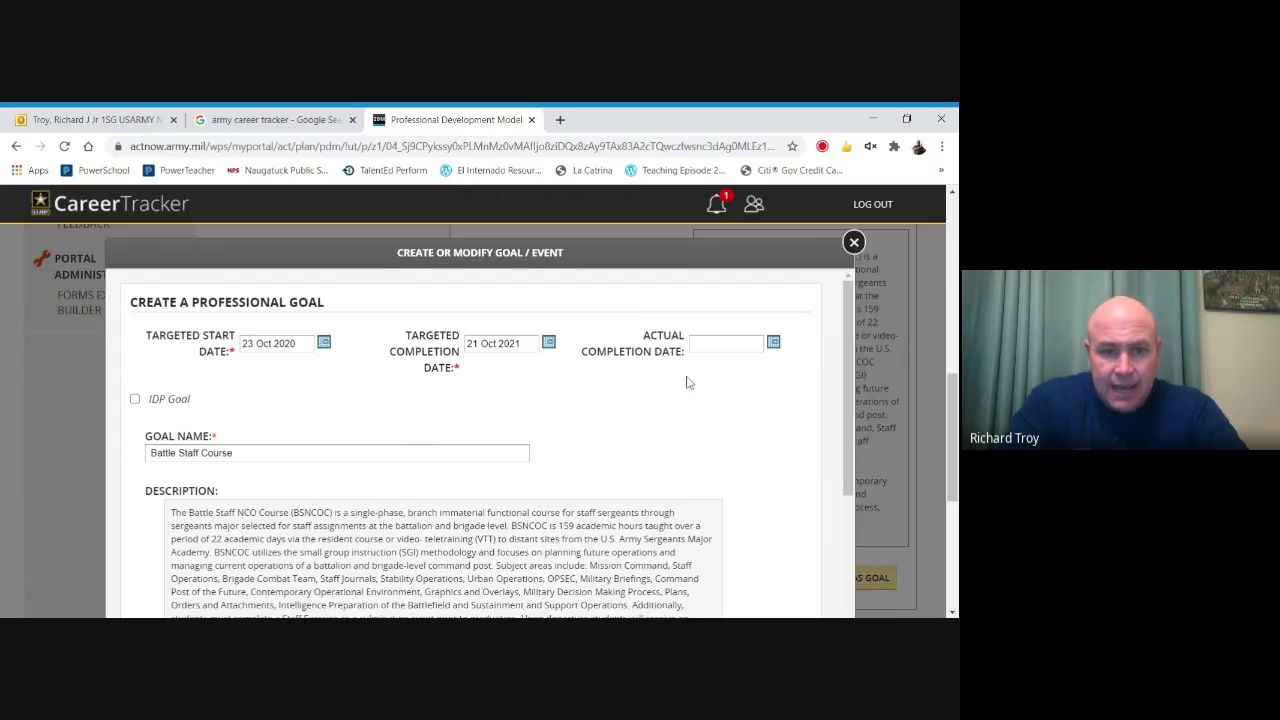
Mark it as an Education-type IDP goal and save it, confirming with OK.
{"action": "left_click", "coordinate": [135, 399]}
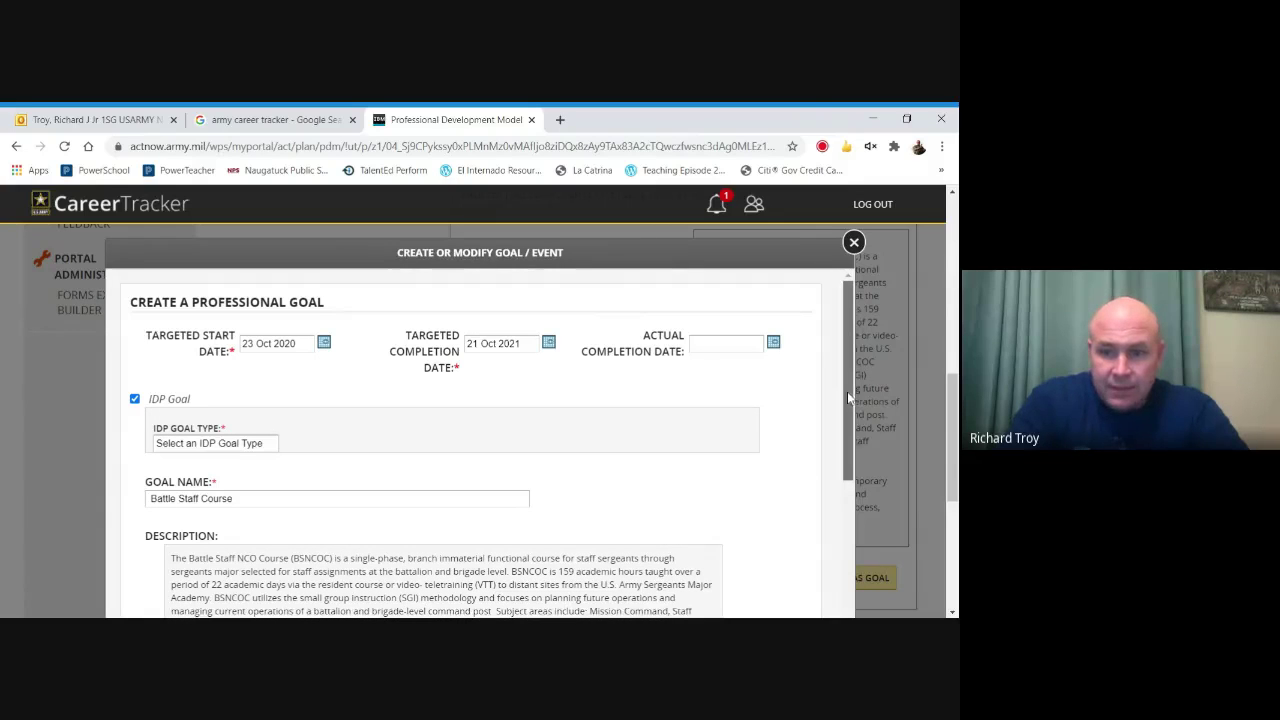
{"action": "left_click_drag", "start_coordinate": [847, 397], "coordinate": [840, 455]}
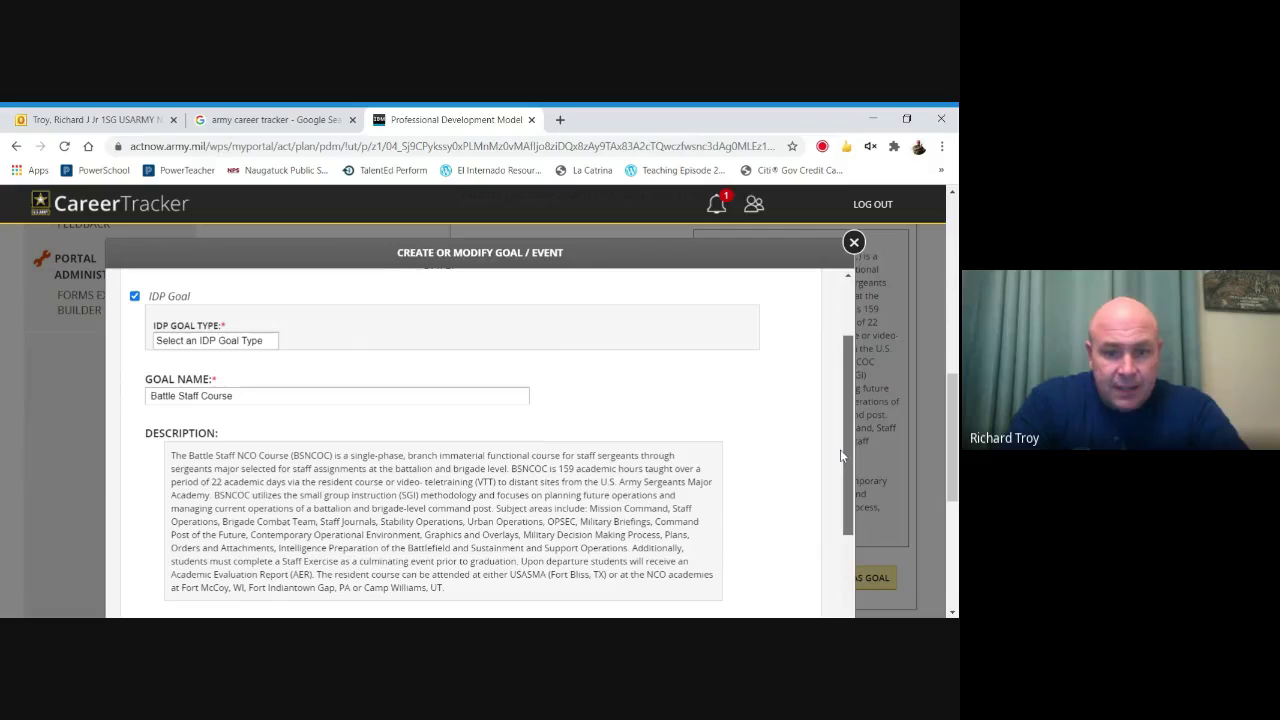
{"action": "scroll", "coordinate": [840, 455], "scroll_direction": "down", "scroll_amount": 2}
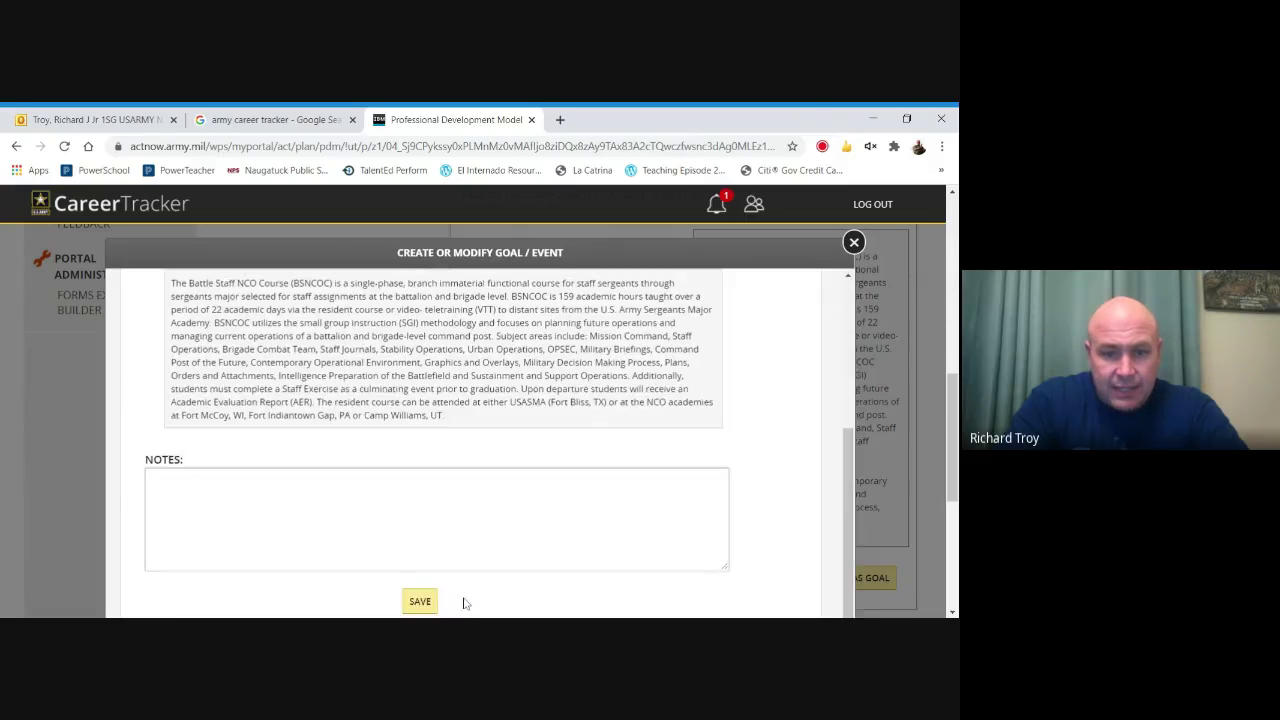
{"action": "left_click", "coordinate": [420, 600]}
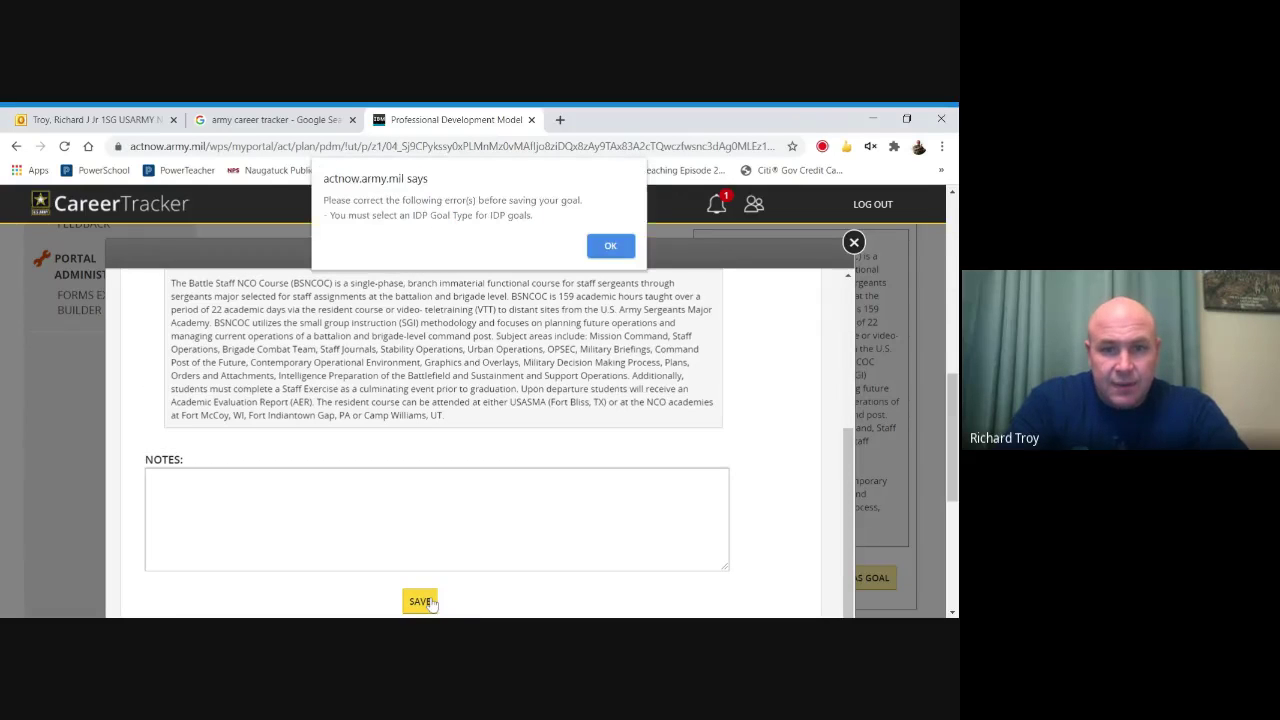
{"action": "left_click", "coordinate": [608, 250]}
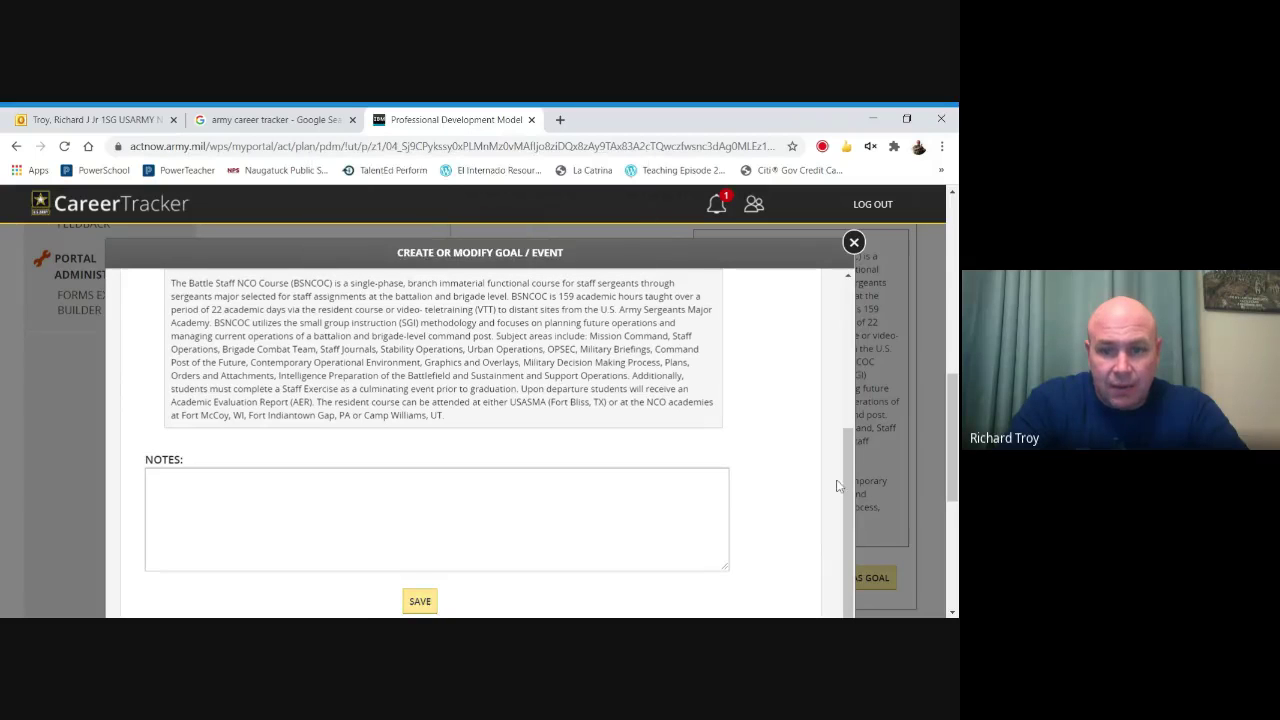
{"action": "left_click_drag", "start_coordinate": [847, 478], "coordinate": [850, 343]}
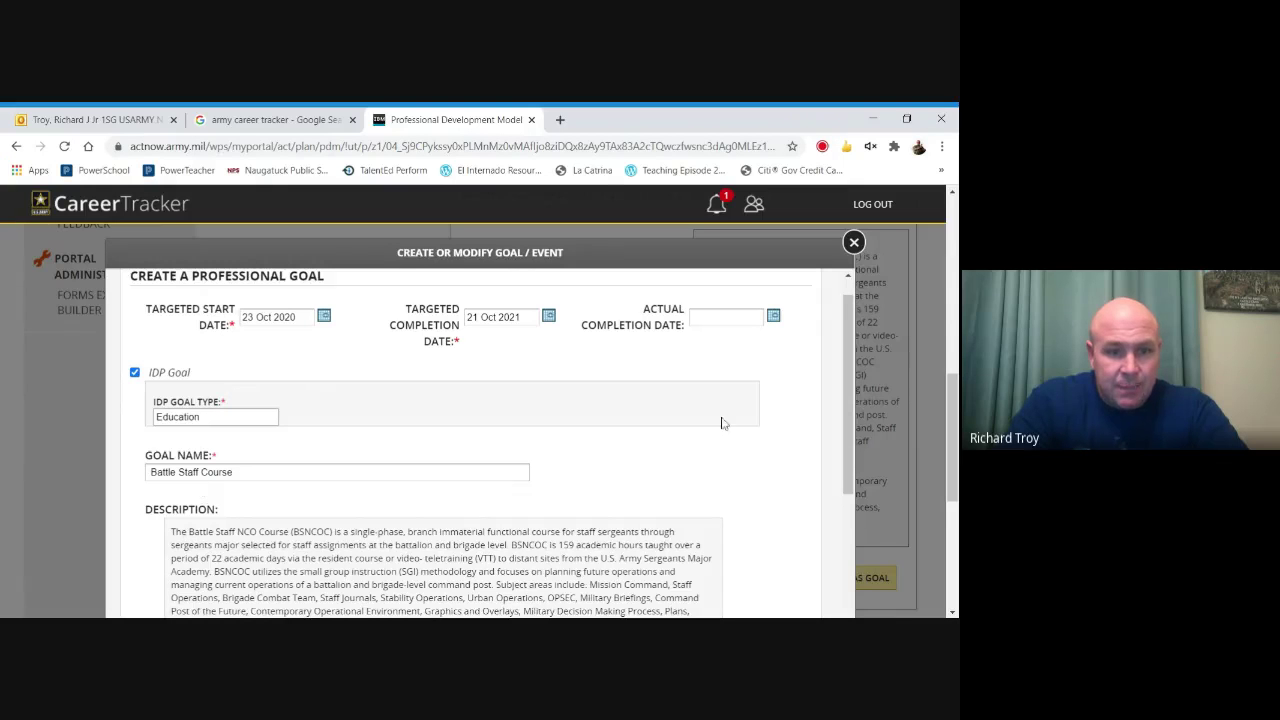
{"action": "left_click_drag", "start_coordinate": [848, 360], "coordinate": [848, 494]}
{"action": "left_click", "coordinate": [420, 602]}
{"action": "left_click", "coordinate": [541, 228]}
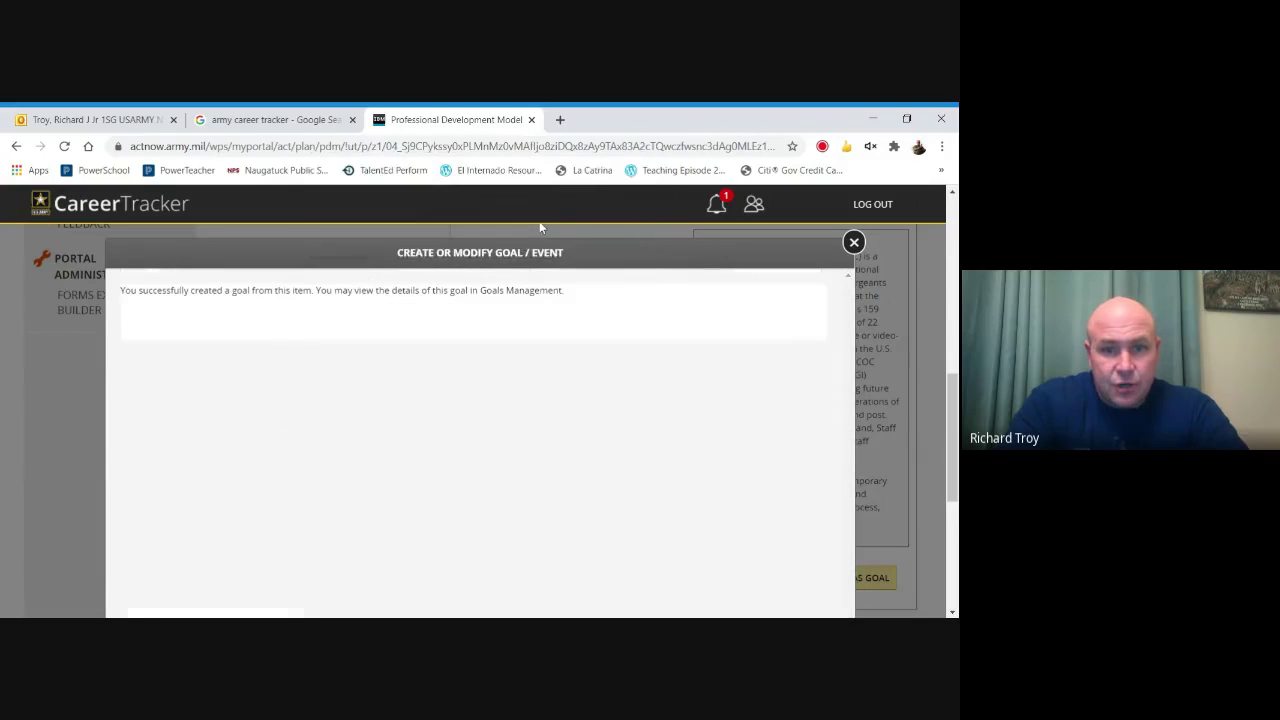
{"action": "left_click", "coordinate": [853, 243]}
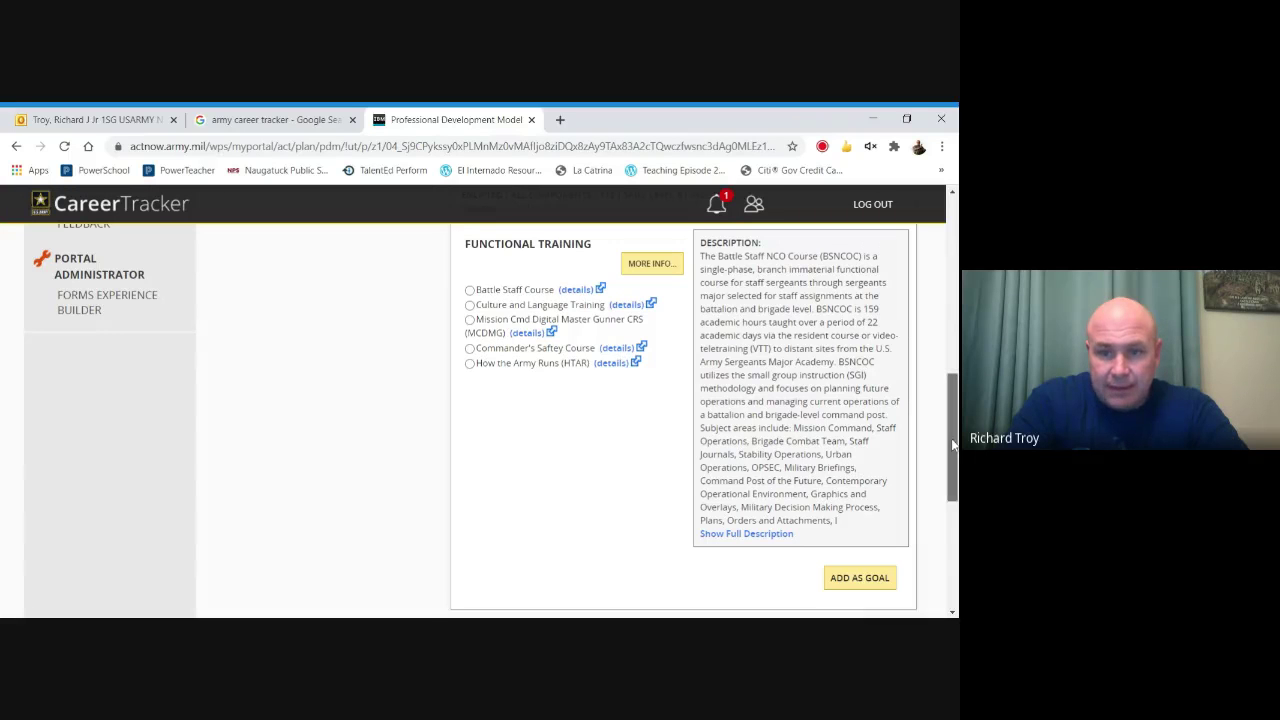
Switch the PDM category to LIFELONG LEARNING to review it, then to SELF DEVELOPMENT.
{"action": "left_click_drag", "start_coordinate": [952, 445], "coordinate": [952, 420]}
{"action": "scroll", "coordinate": [646, 453], "scroll_direction": "up", "scroll_amount": 1}
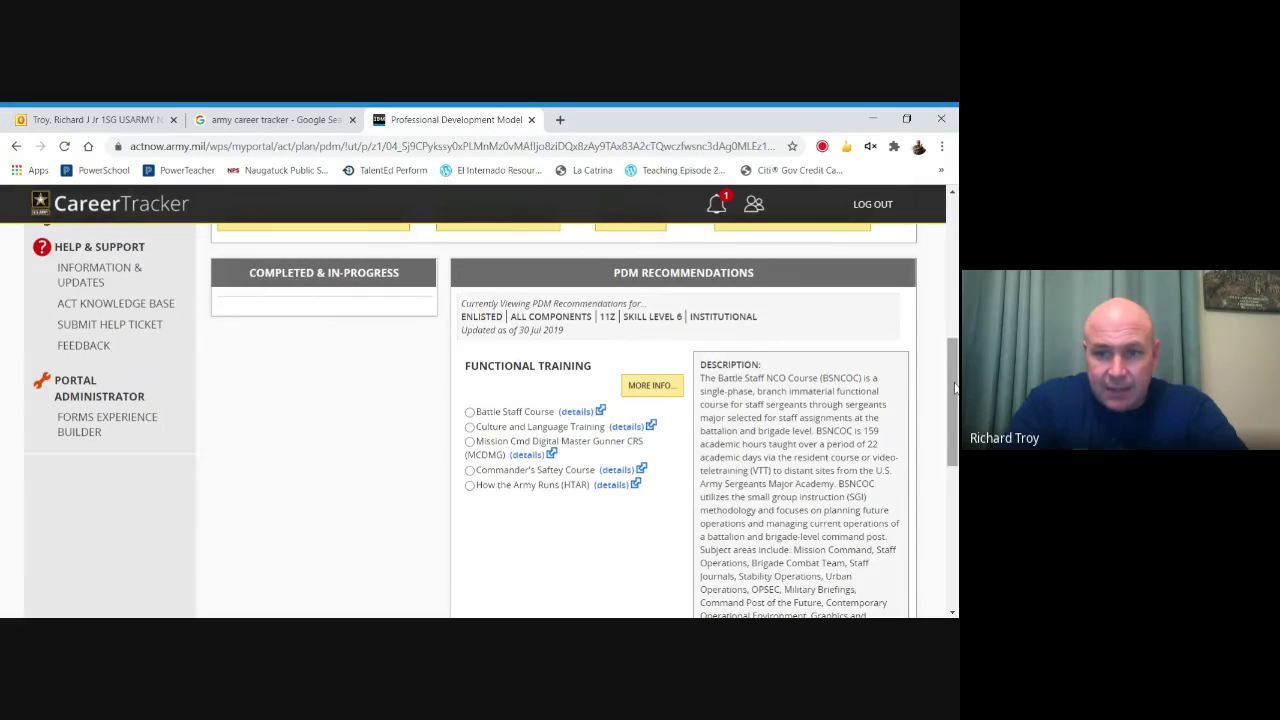
{"action": "scroll", "coordinate": [675, 398], "scroll_direction": "up", "scroll_amount": 3}
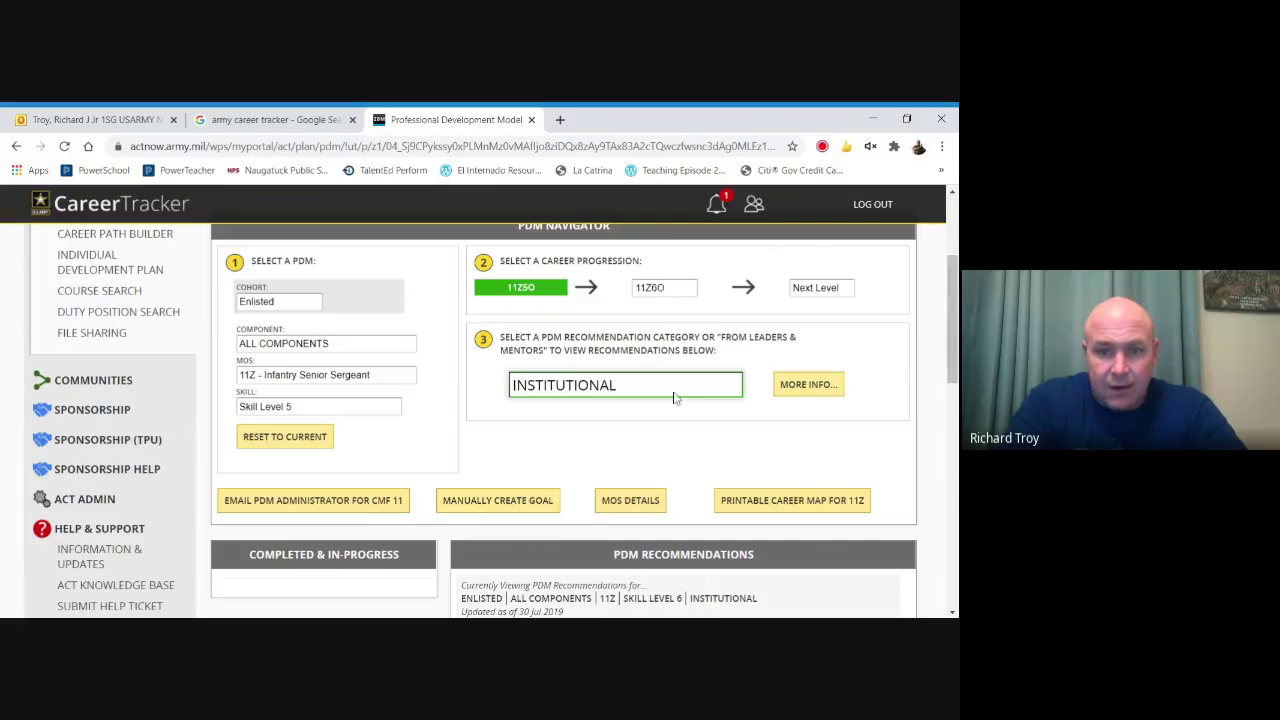
{"action": "left_click", "coordinate": [673, 396]}
{"action": "left_click", "coordinate": [643, 462]}
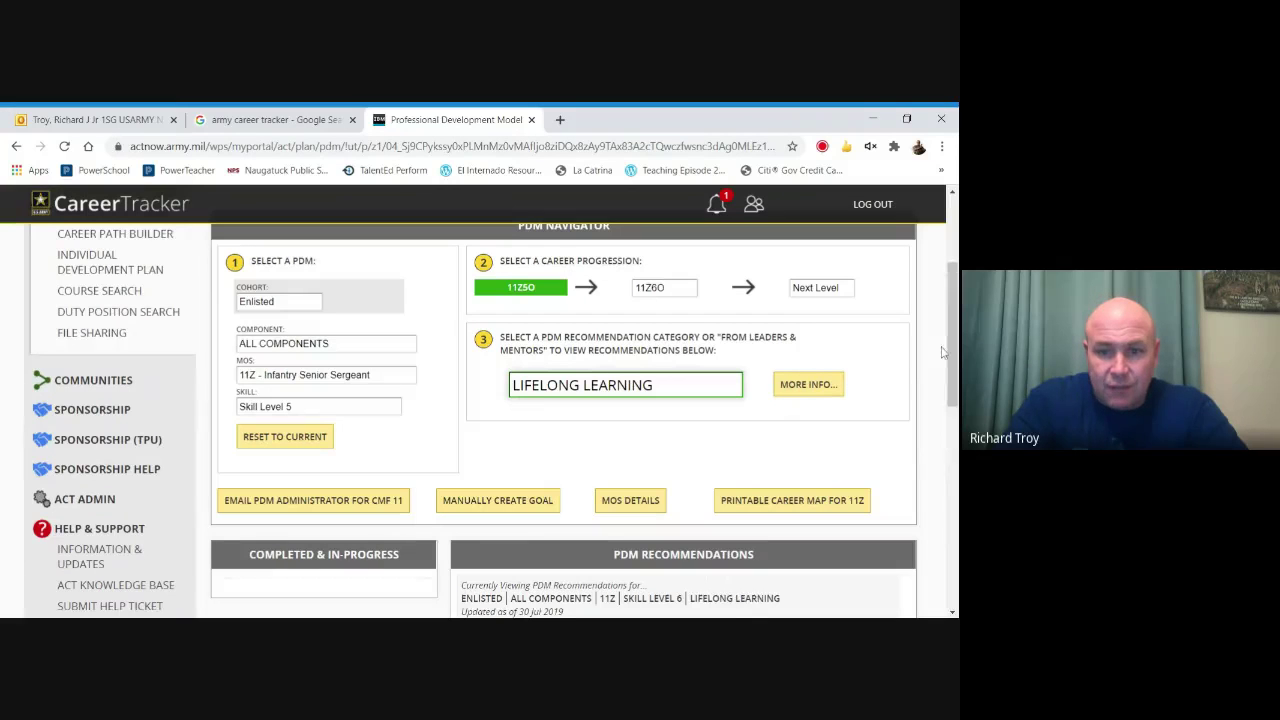
{"action": "left_click_drag", "start_coordinate": [952, 362], "coordinate": [952, 466]}
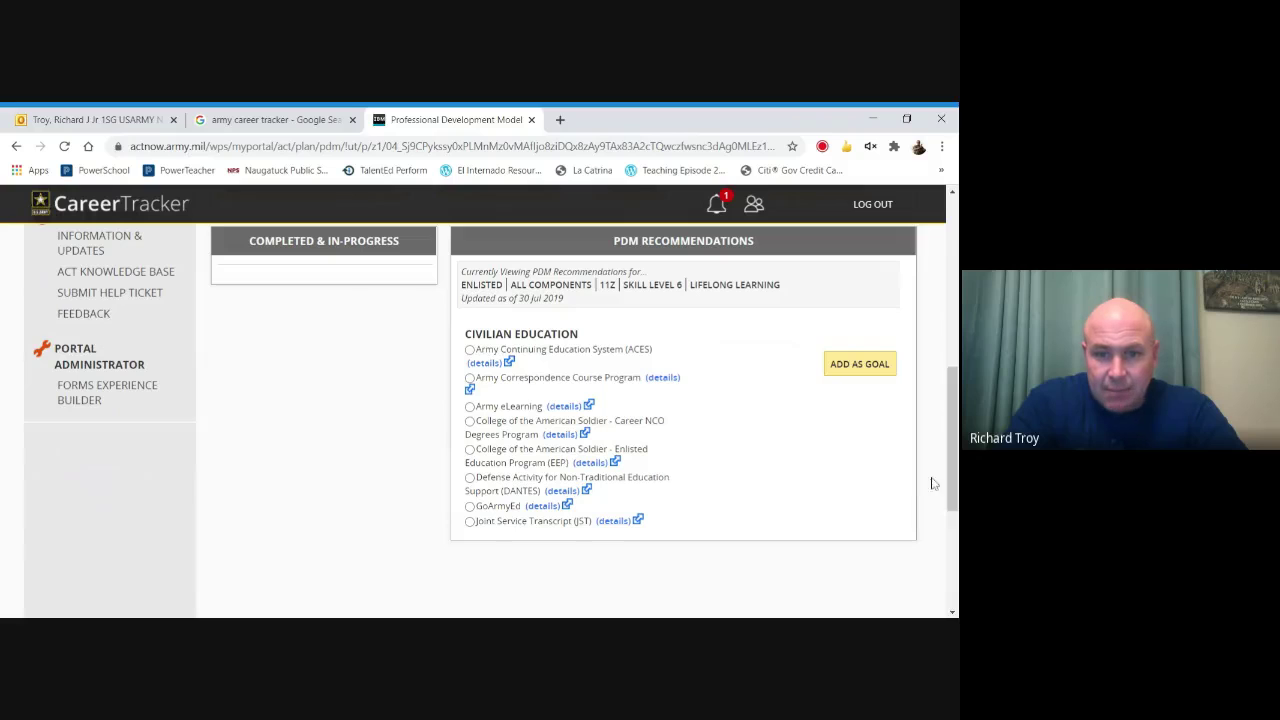
{"action": "left_click_drag", "start_coordinate": [943, 470], "coordinate": [953, 349]}
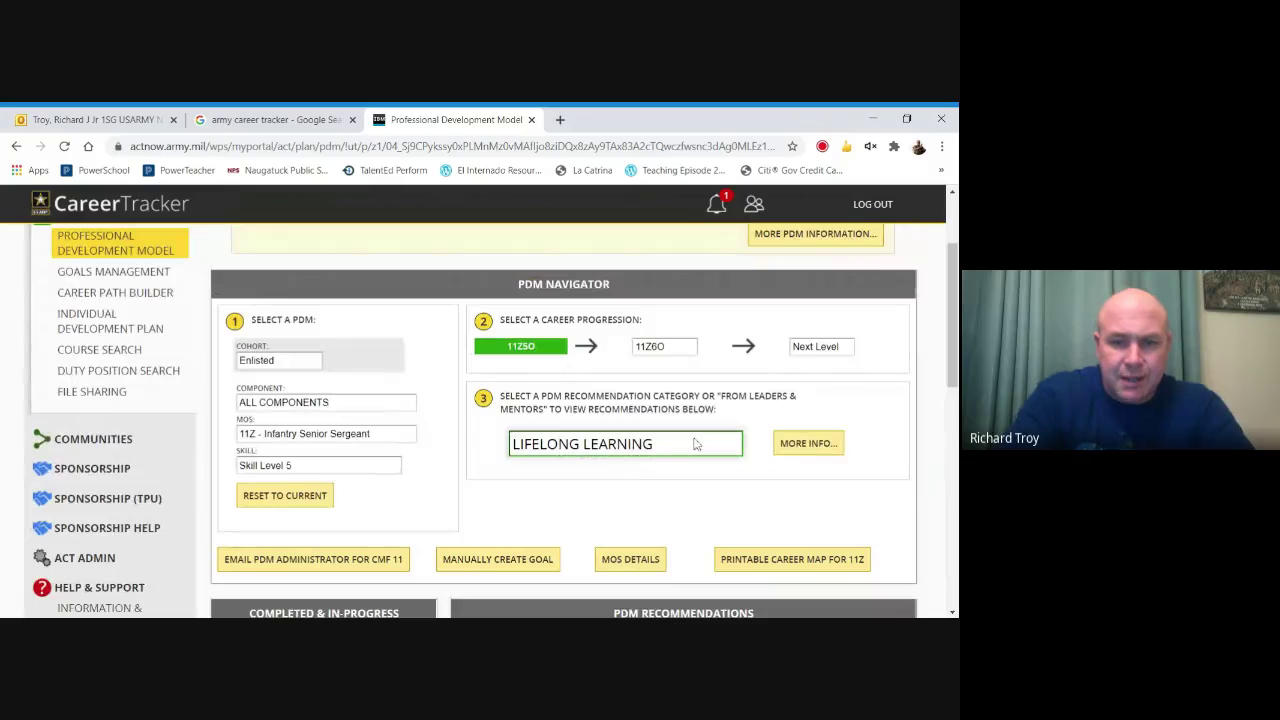
{"action": "left_click", "coordinate": [628, 557]}
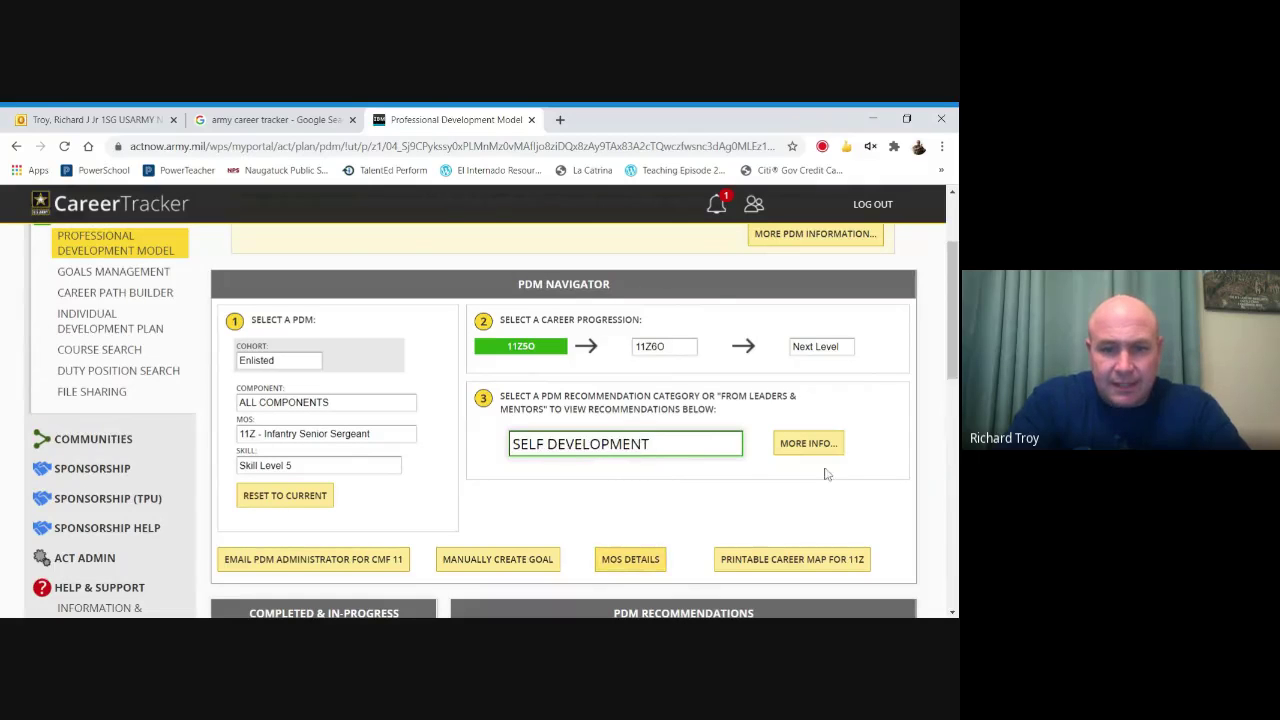
{"action": "left_click_drag", "start_coordinate": [953, 330], "coordinate": [954, 436]}
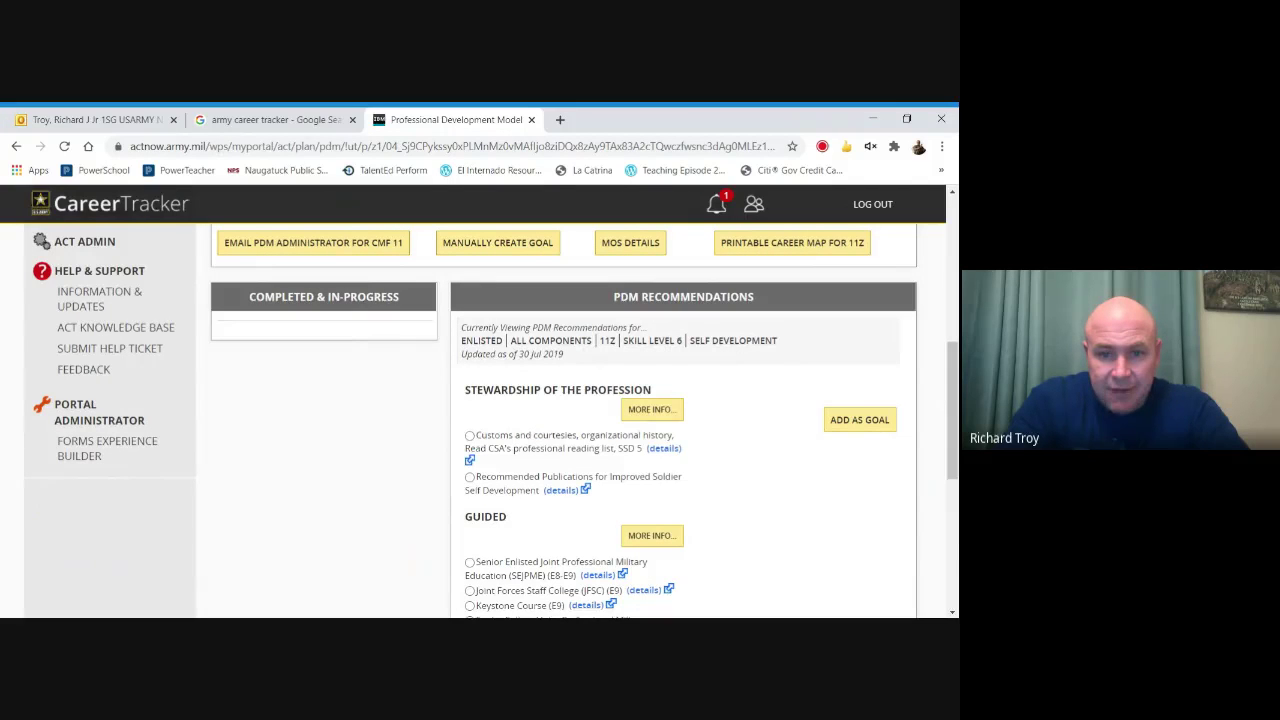
Start a goal from the customs and courtesies reading item as a Training IDP goal.
{"action": "left_click", "coordinate": [470, 436]}
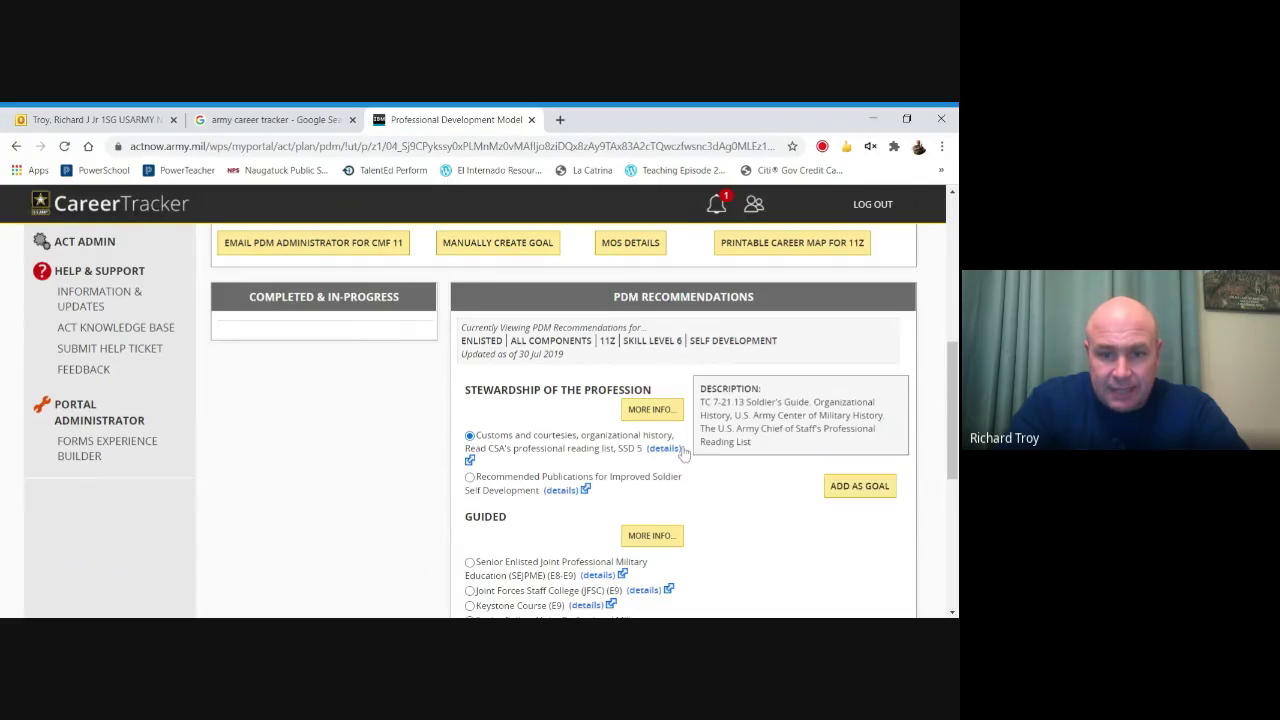
{"action": "scroll", "coordinate": [880, 425], "scroll_direction": "down", "scroll_amount": 1}
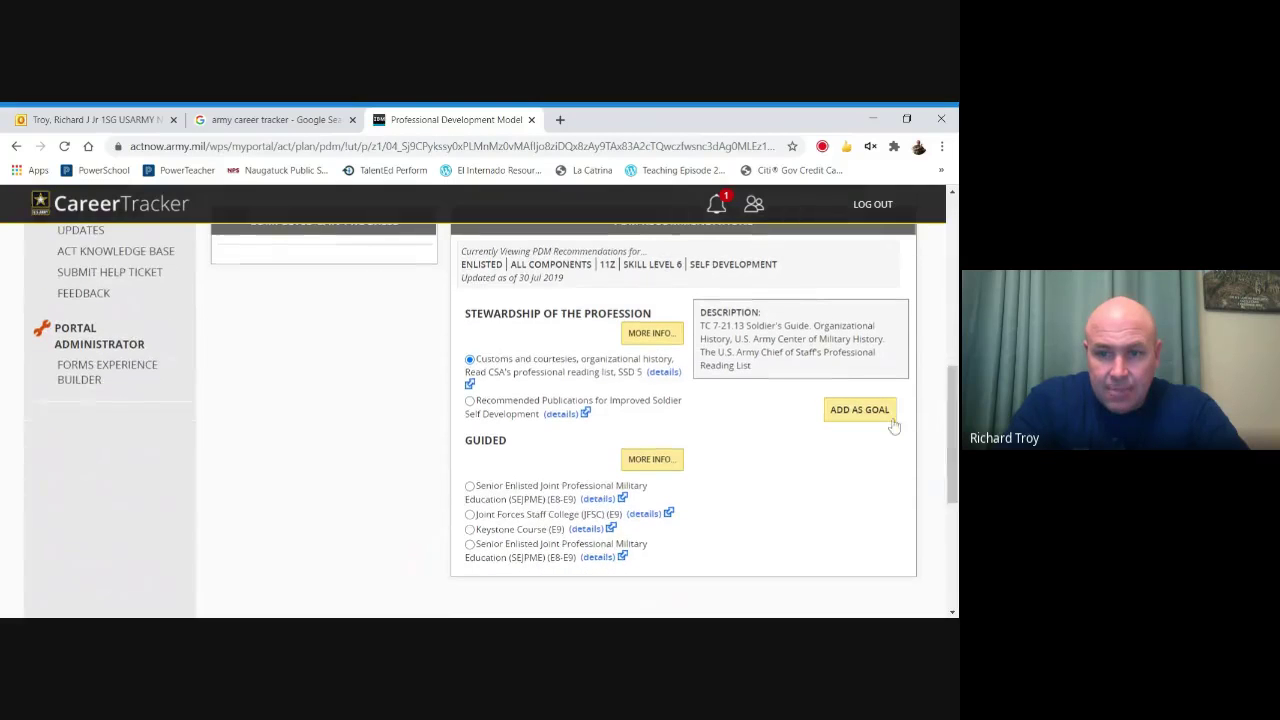
{"action": "left_click", "coordinate": [869, 418]}
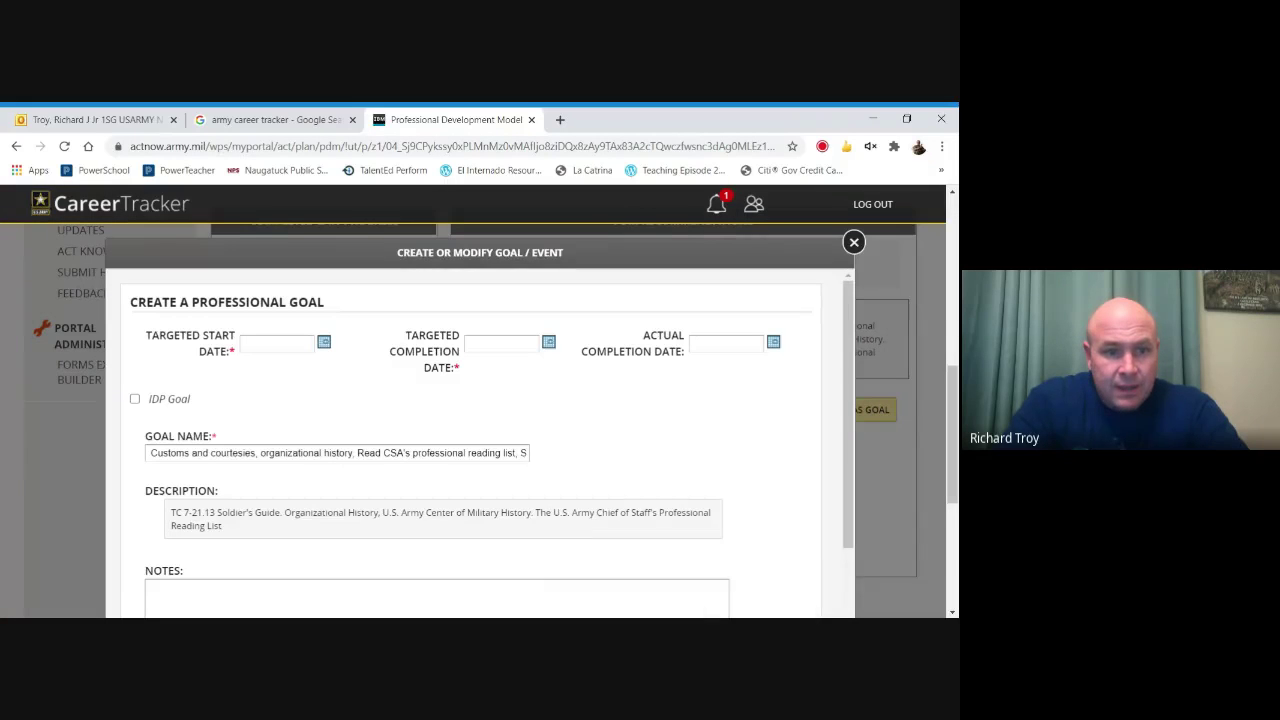
{"action": "left_click", "coordinate": [135, 399]}
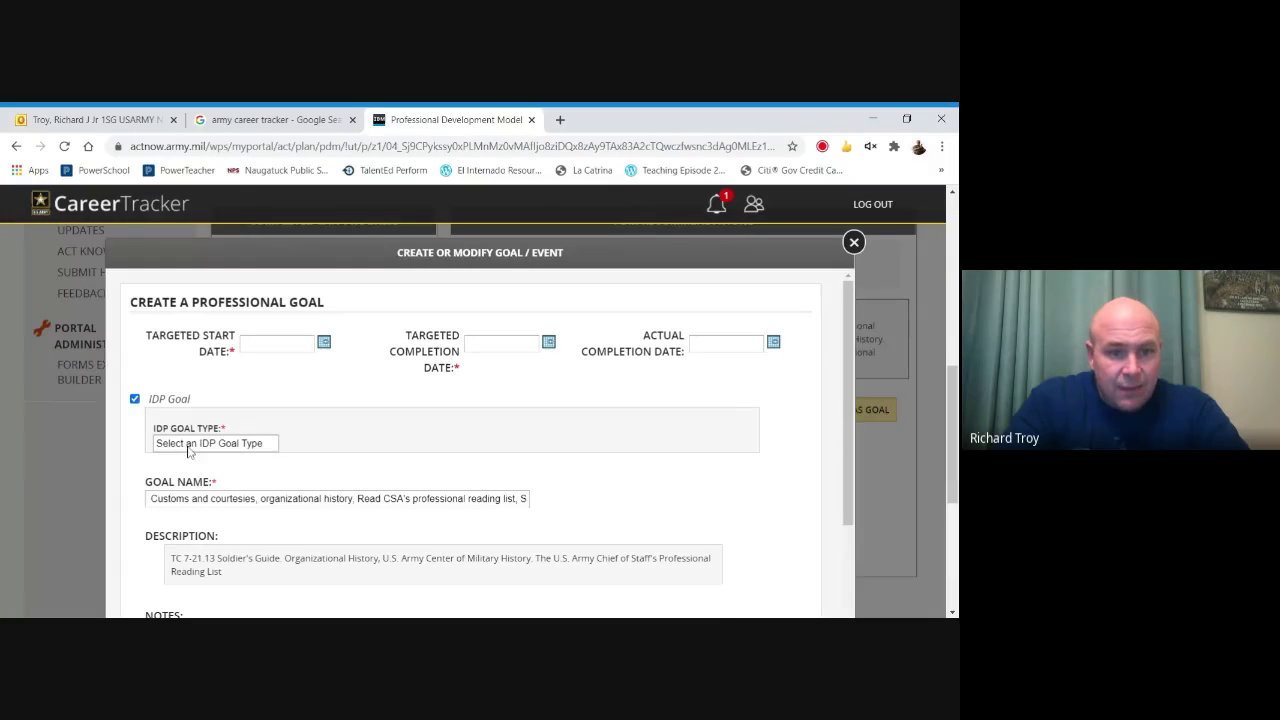
{"action": "left_click", "coordinate": [195, 490]}
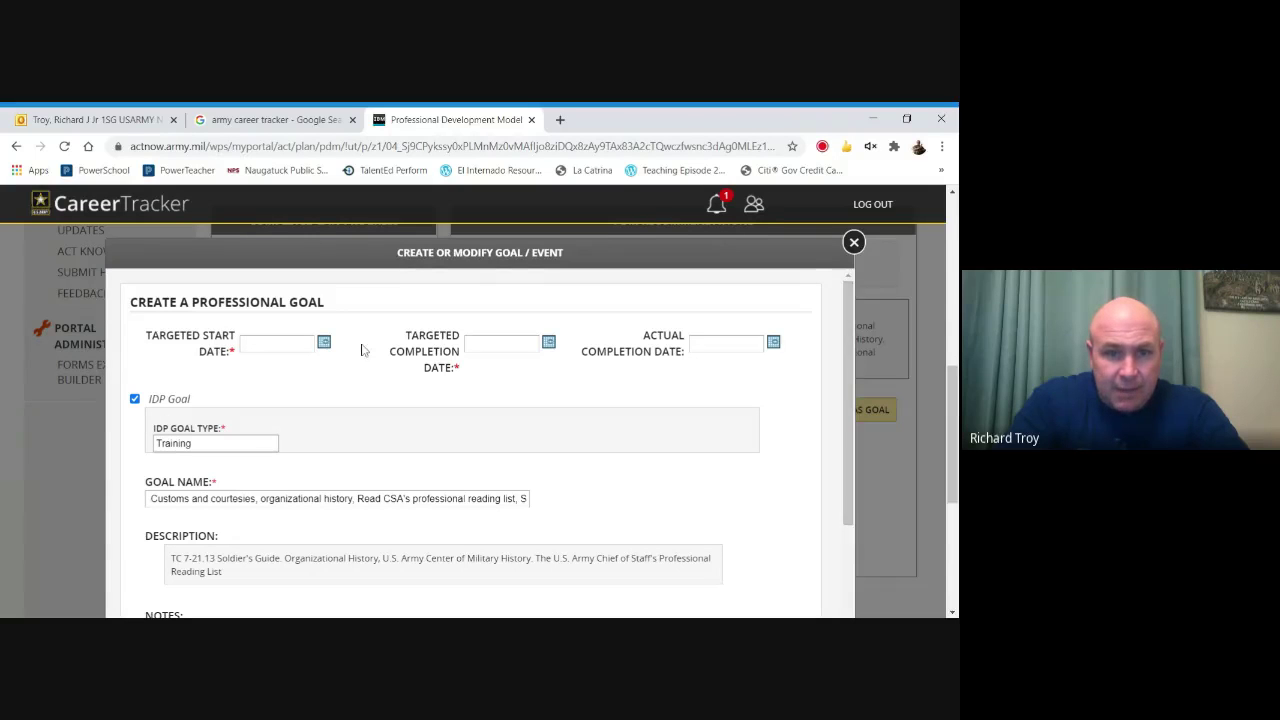
Set the start date to 23 Oct 2020 and completion to 21 Oct 2021.
{"action": "left_click", "coordinate": [325, 343]}
{"action": "left_click", "coordinate": [390, 416]}
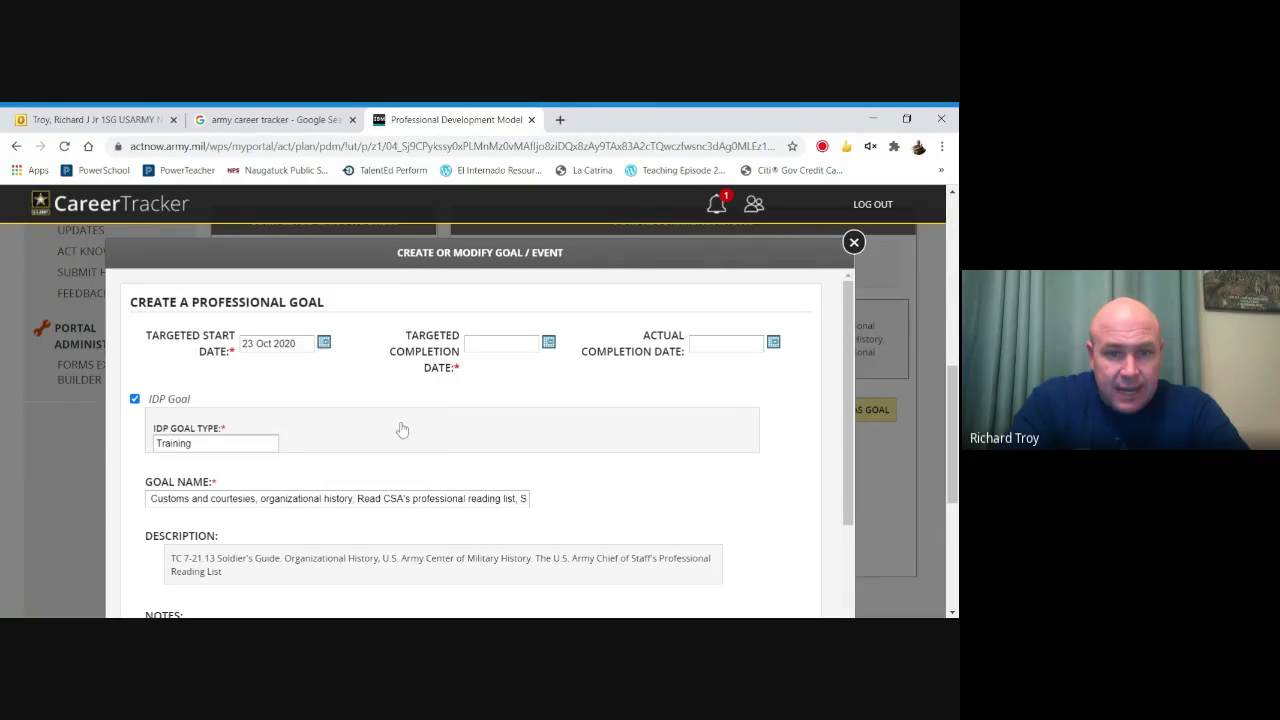
{"action": "left_click", "coordinate": [549, 343]}
{"action": "left_click", "coordinate": [642, 360]}
{"action": "left_click", "coordinate": [642, 360]}
{"action": "left_click", "coordinate": [642, 360]}
{"action": "left_click", "coordinate": [642, 360]}
{"action": "left_click", "coordinate": [642, 360]}
{"action": "left_click", "coordinate": [643, 360]}
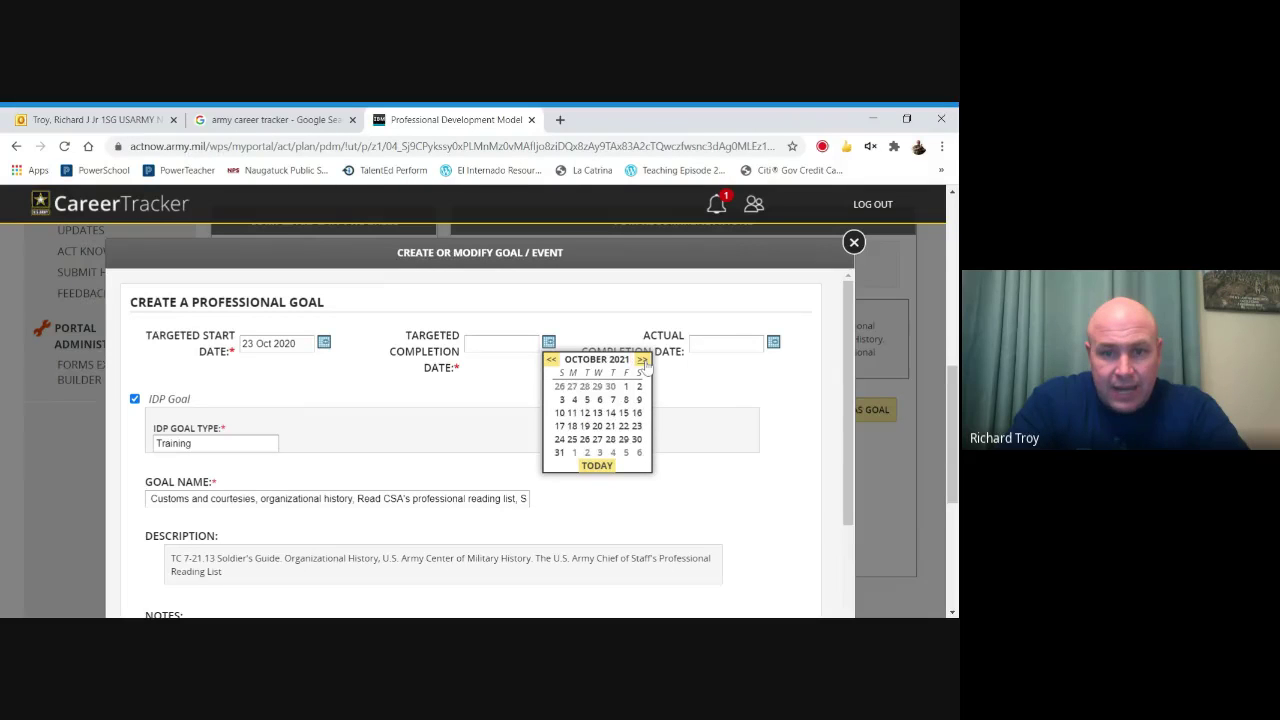
{"action": "left_click", "coordinate": [610, 428]}
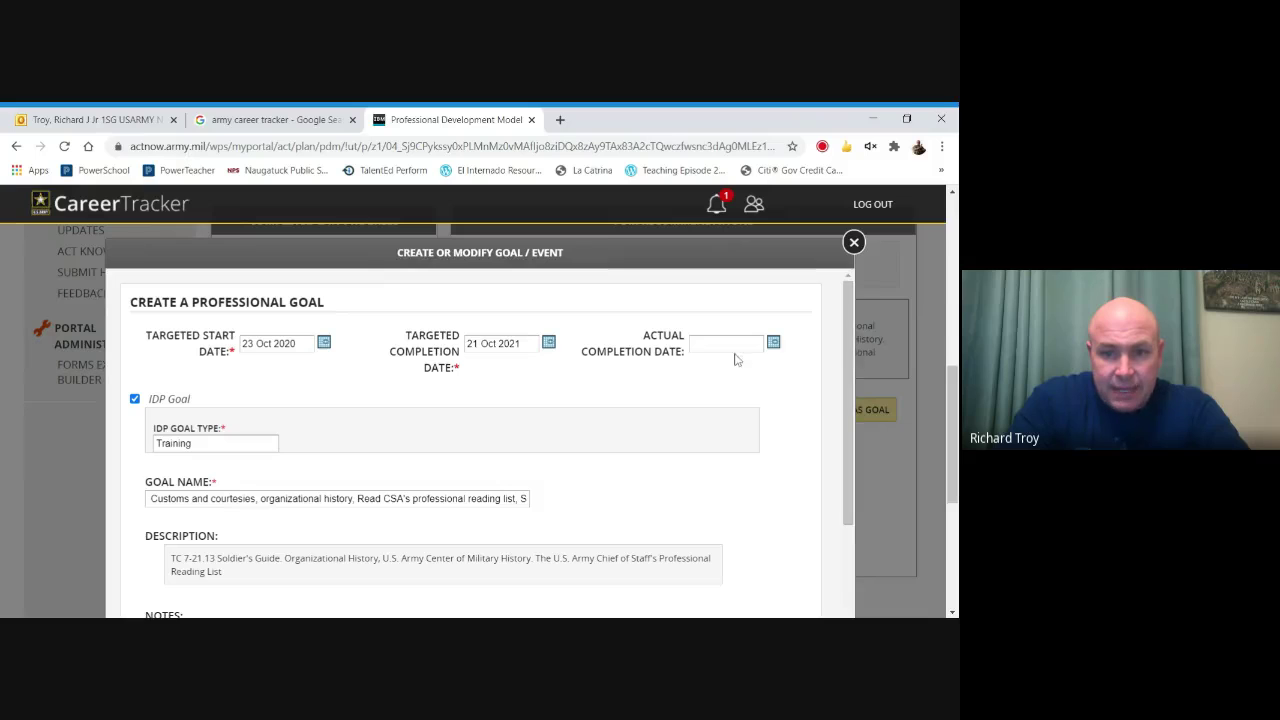
Save the goal, confirm with OK and close the success message.
{"action": "left_click_drag", "start_coordinate": [846, 390], "coordinate": [825, 577]}
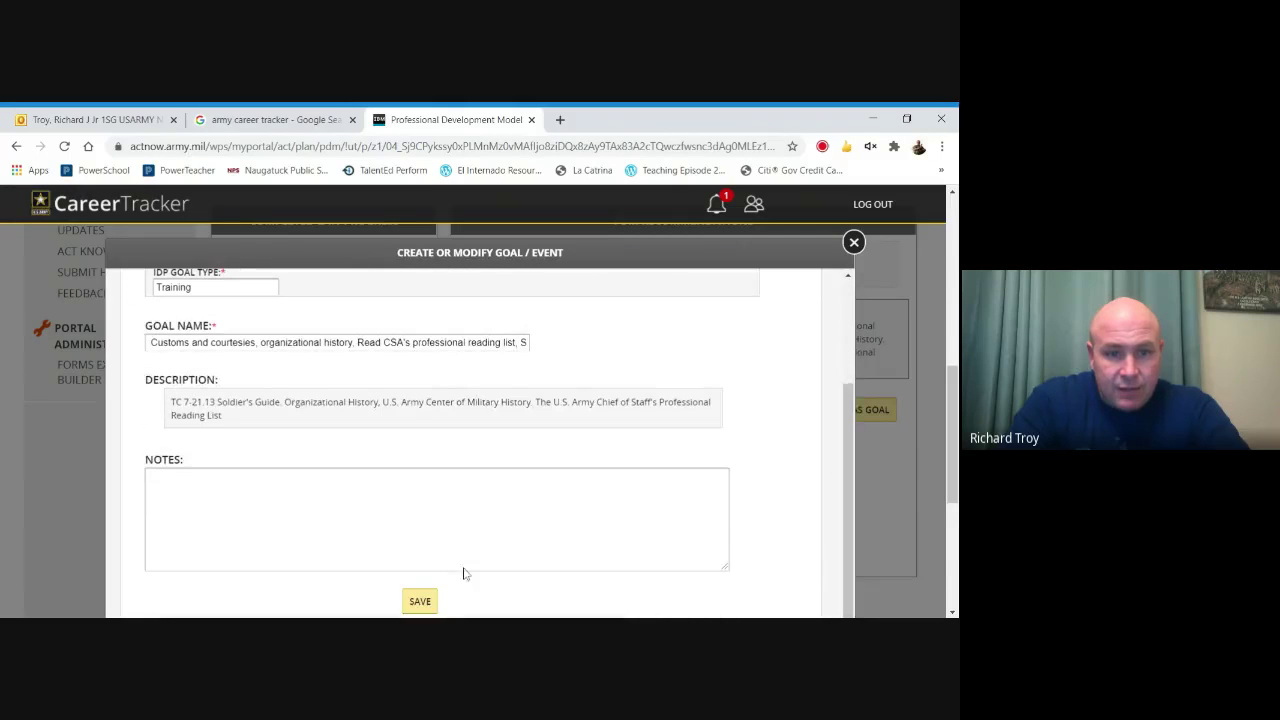
{"action": "left_click", "coordinate": [424, 602]}
{"action": "left_click", "coordinate": [547, 229]}
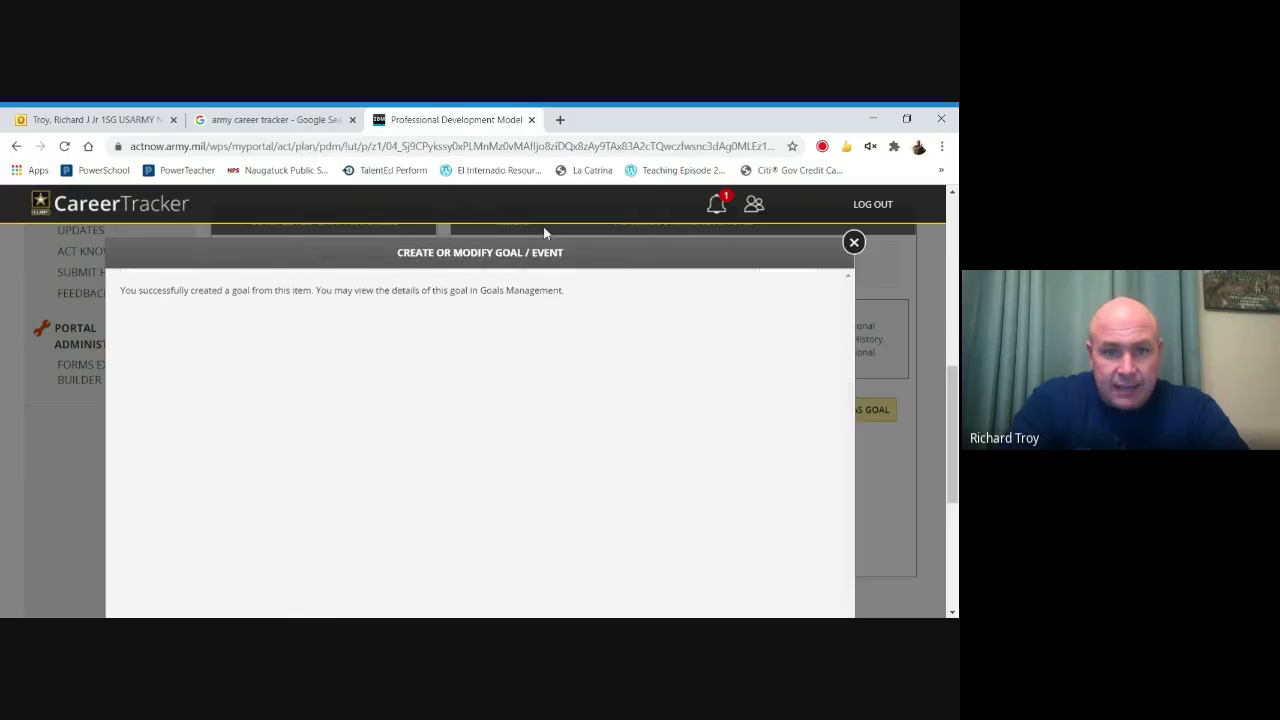
{"action": "left_click", "coordinate": [853, 243]}
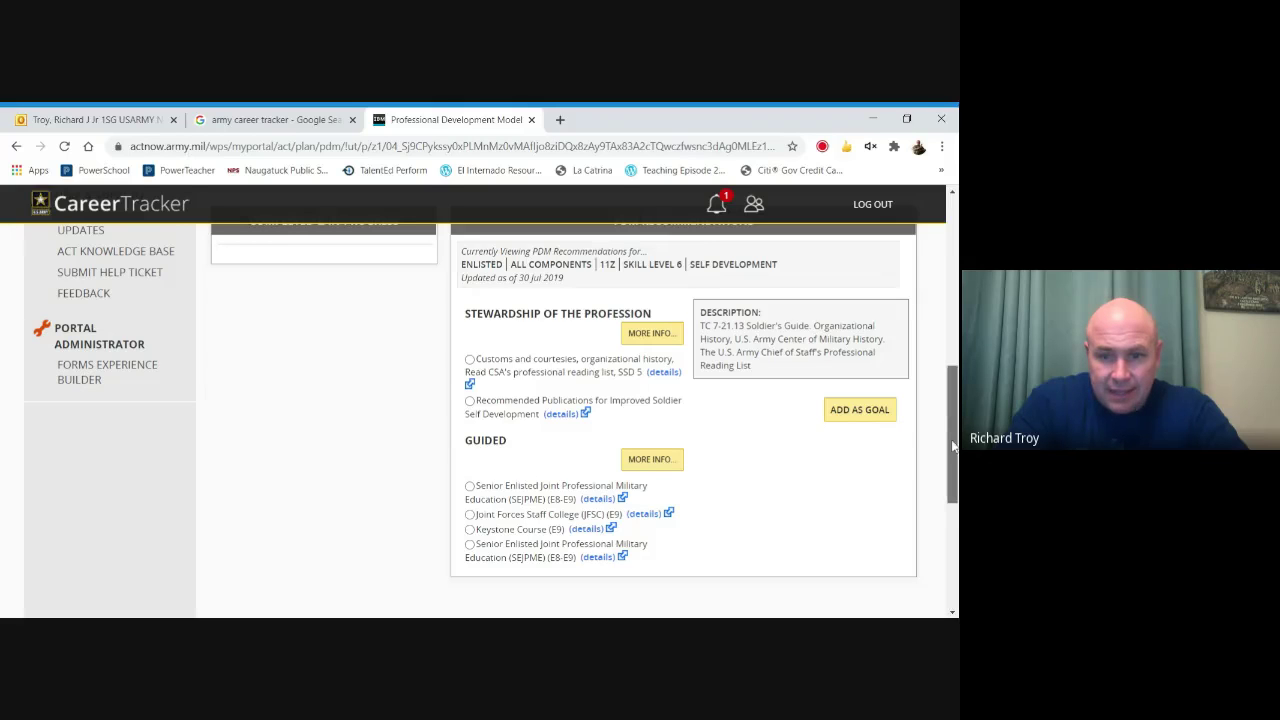
Review the CREDENTIALS / CERTIFICATIONS and FROM LEADERS & MENTORS recommendation categories.
{"action": "left_click_drag", "start_coordinate": [949, 442], "coordinate": [952, 415]}
{"action": "scroll", "coordinate": [677, 403], "scroll_direction": "up", "scroll_amount": 3}
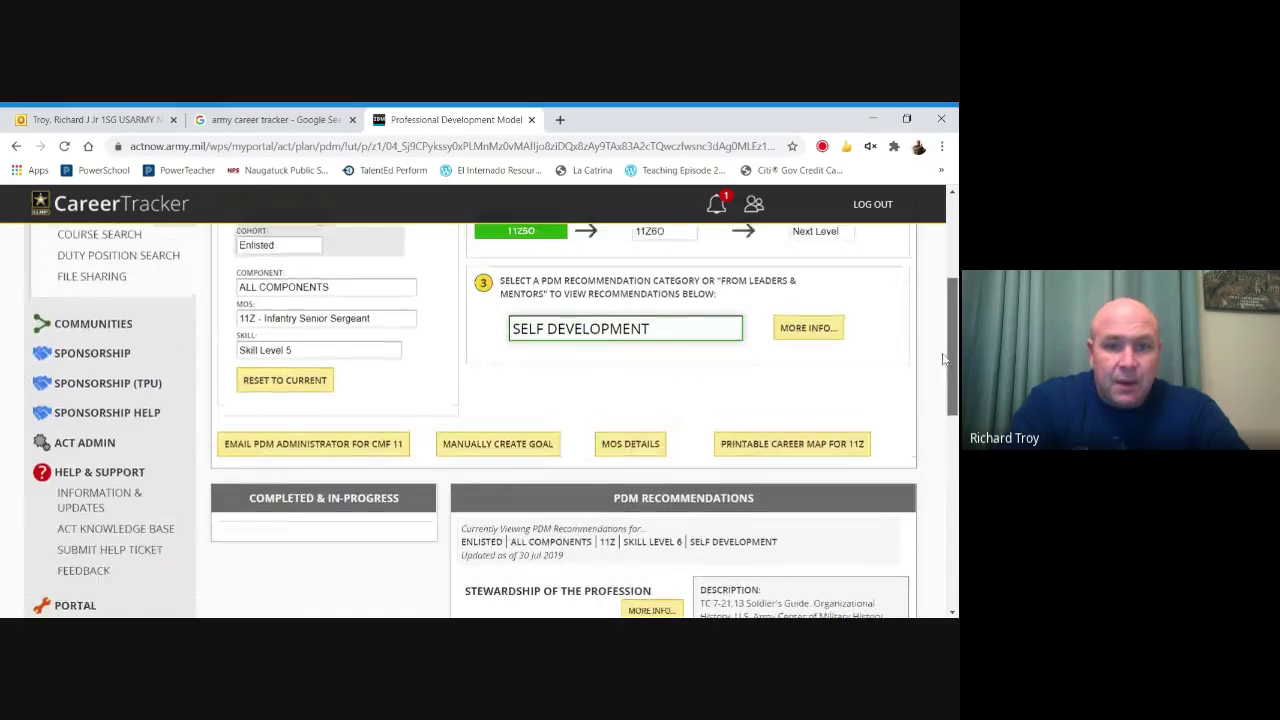
{"action": "left_click", "coordinate": [677, 403]}
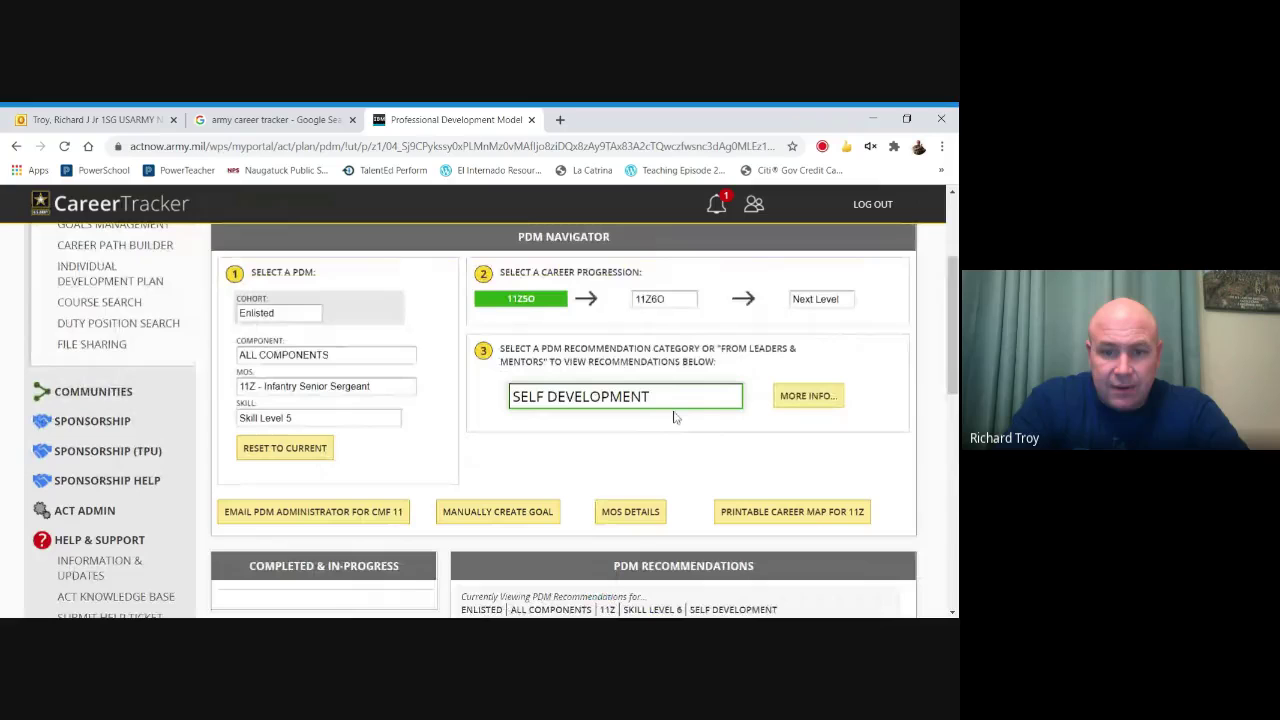
{"action": "left_click", "coordinate": [642, 517]}
{"action": "left_click_drag", "start_coordinate": [950, 280], "coordinate": [952, 397]}
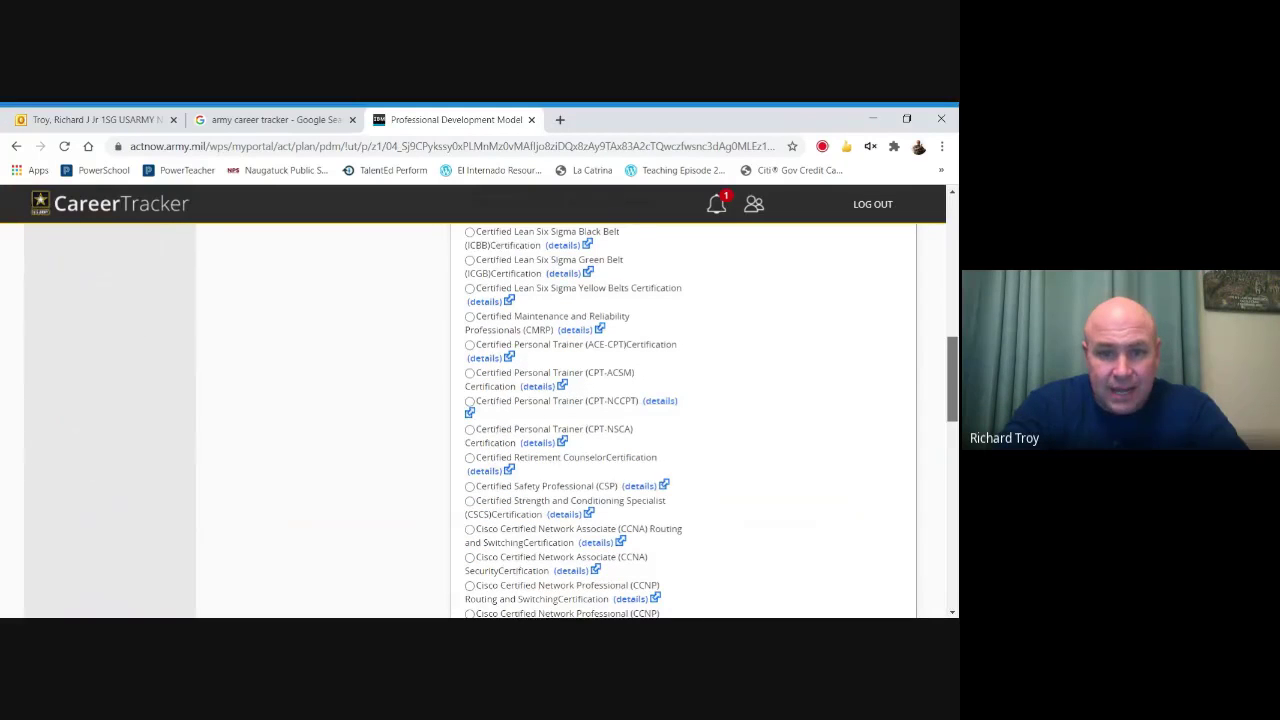
{"action": "left_click_drag", "start_coordinate": [952, 397], "coordinate": [951, 262]}
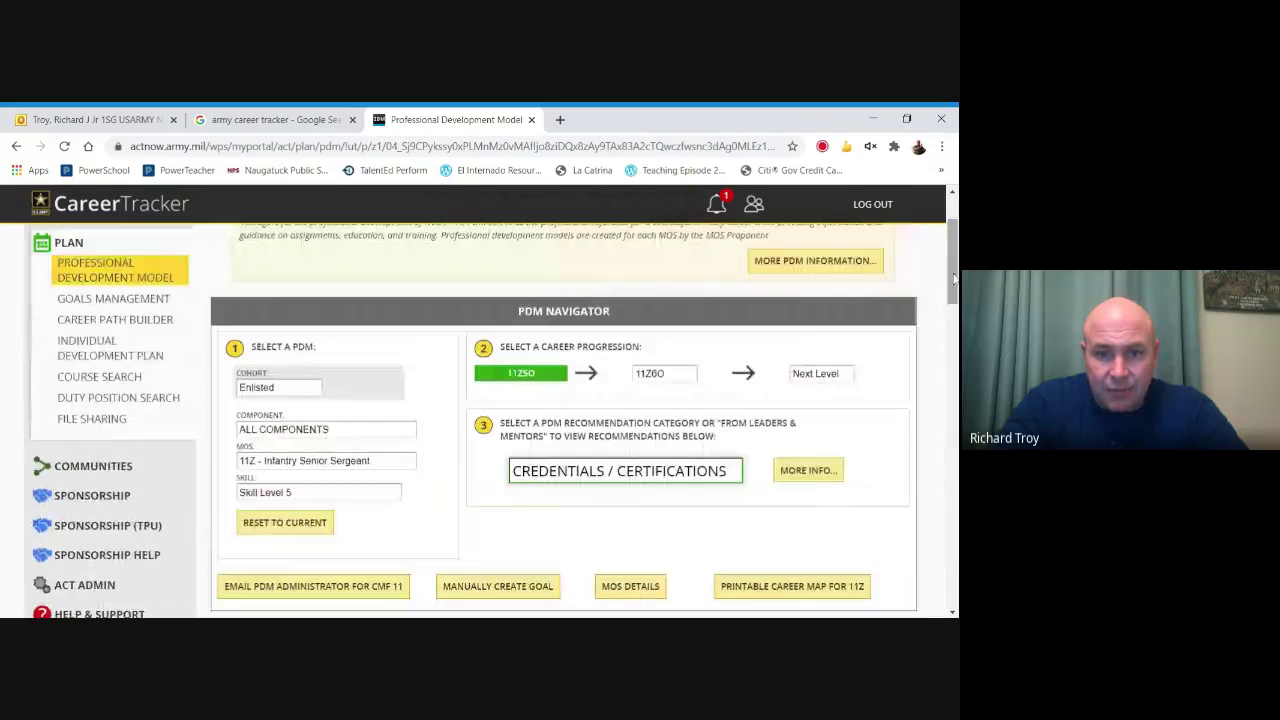
{"action": "left_click", "coordinate": [690, 470]}
{"action": "left_click_drag", "start_coordinate": [950, 305], "coordinate": [948, 413]}
{"action": "scroll", "coordinate": [800, 398], "scroll_direction": "up", "scroll_amount": 2}
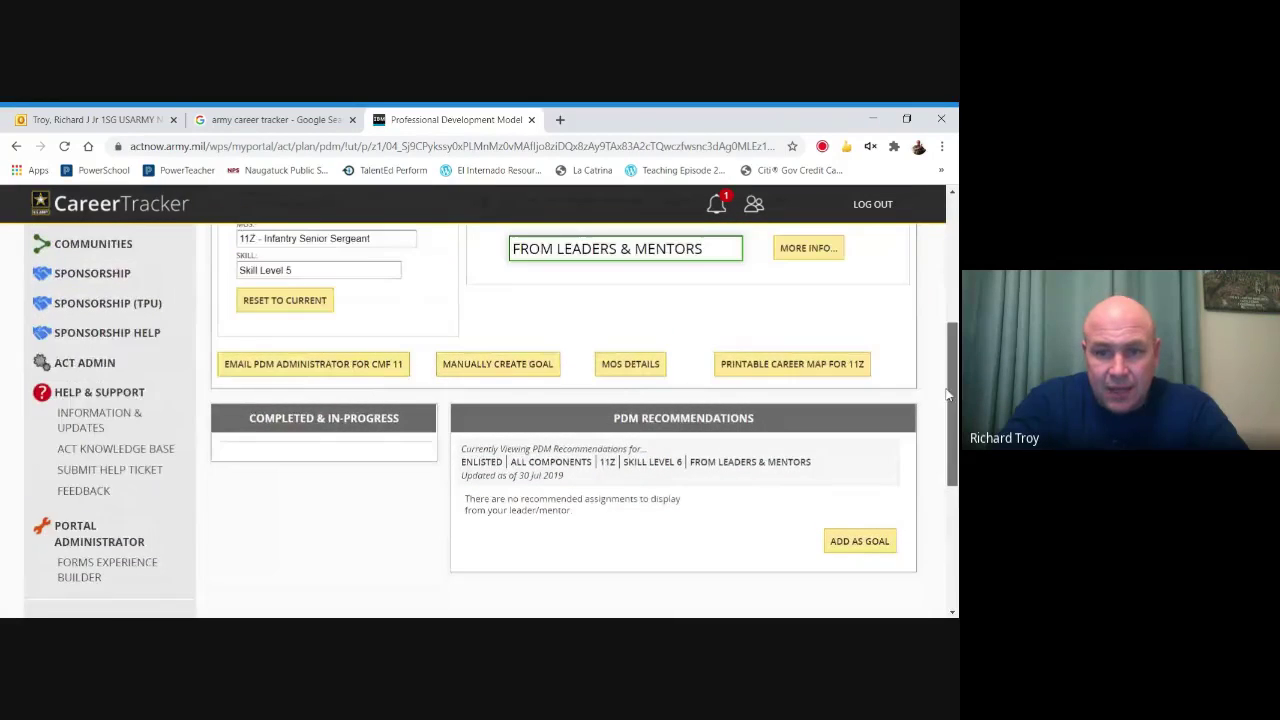
Switch to ORGANIZATIONAL and start a goal from the Special Assignments recommendation.
{"action": "left_click", "coordinate": [697, 381]}
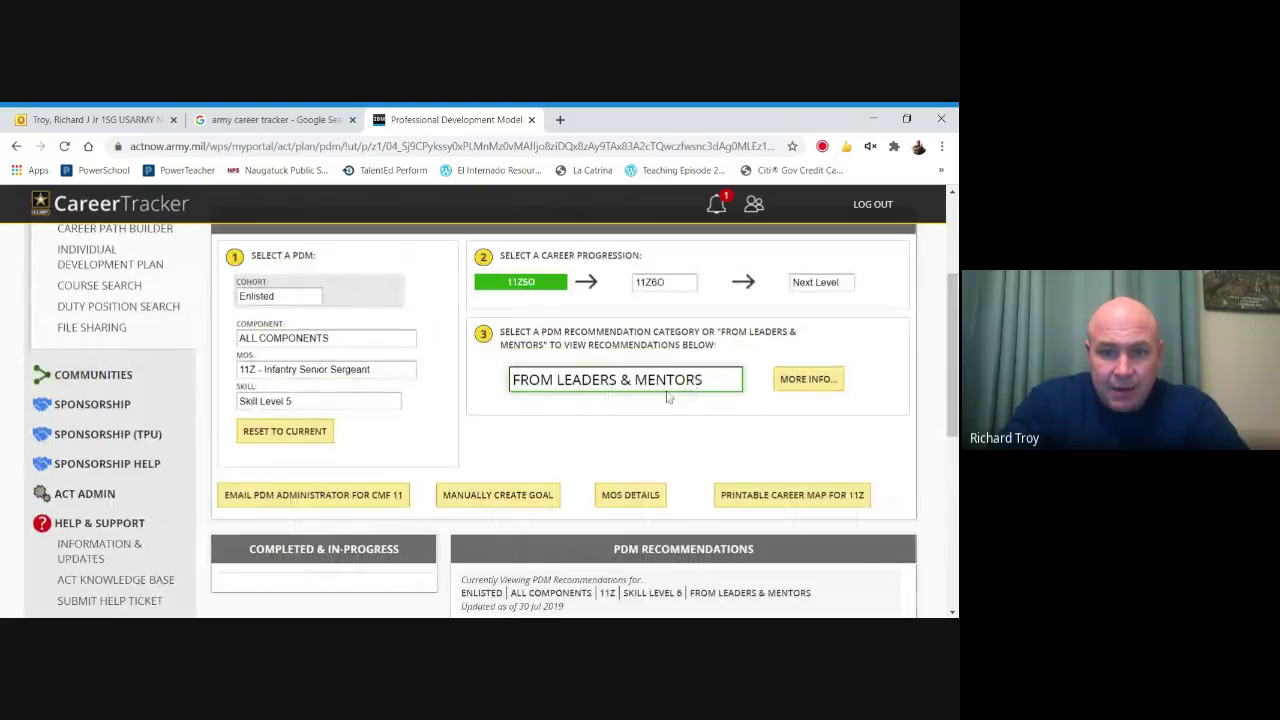
{"action": "left_click", "coordinate": [651, 403]}
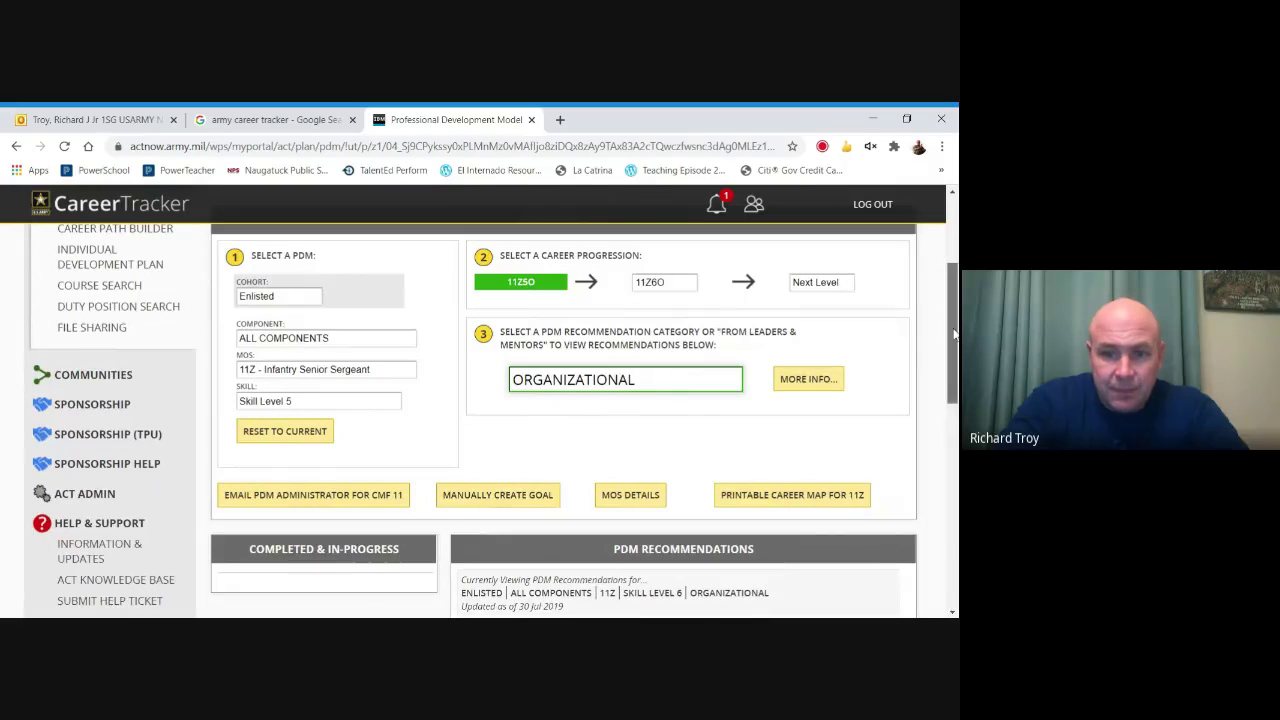
{"action": "scroll", "coordinate": [955, 335], "scroll_direction": "down", "scroll_amount": 3}
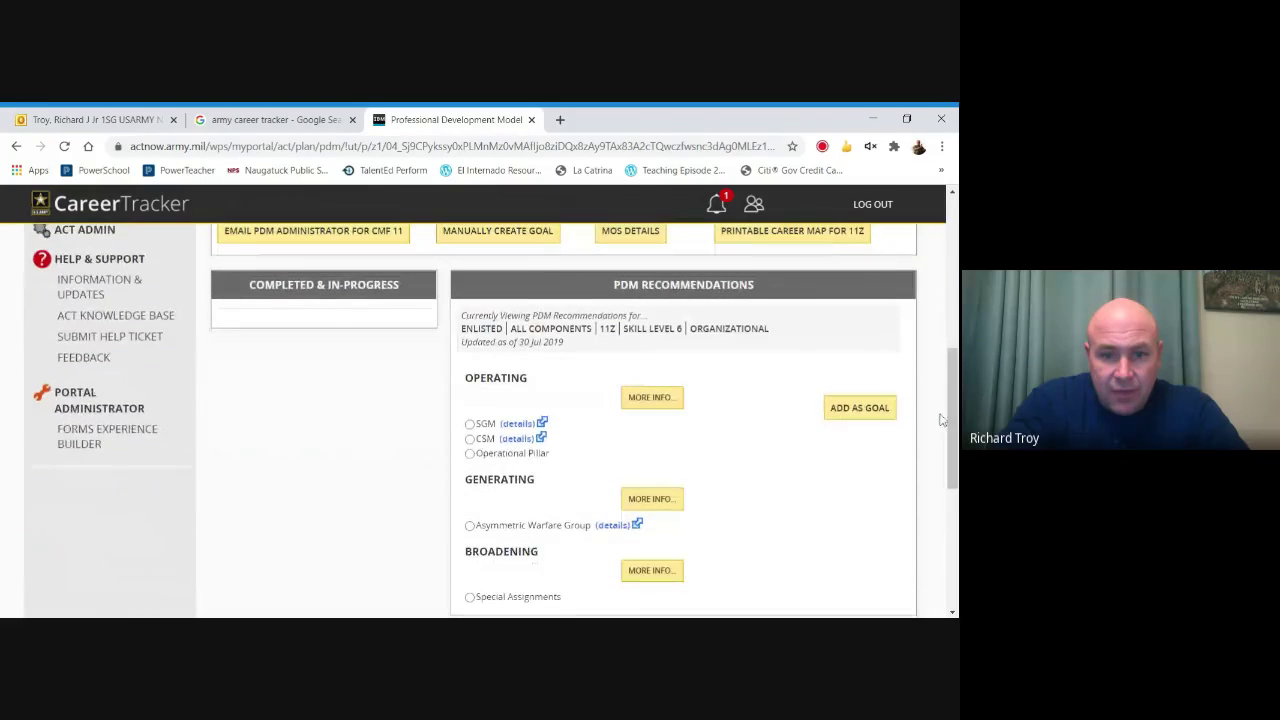
{"action": "left_click", "coordinate": [470, 454]}
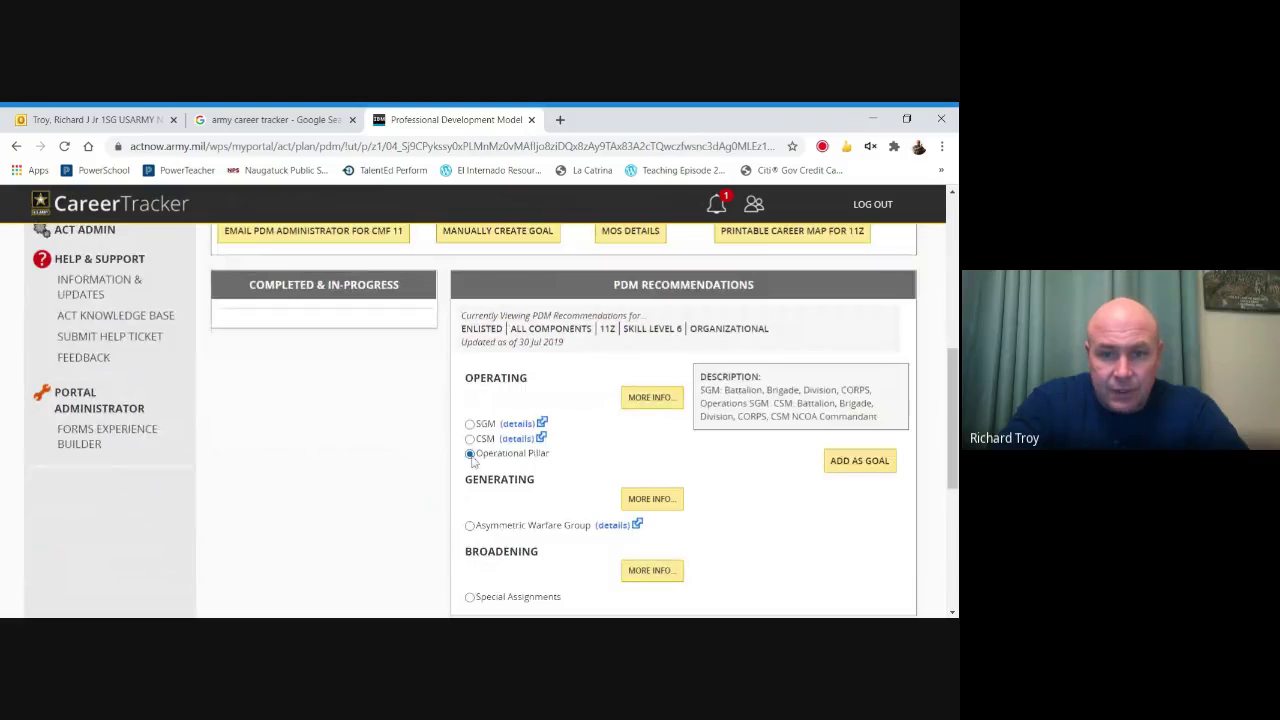
{"action": "left_click", "coordinate": [472, 457]}
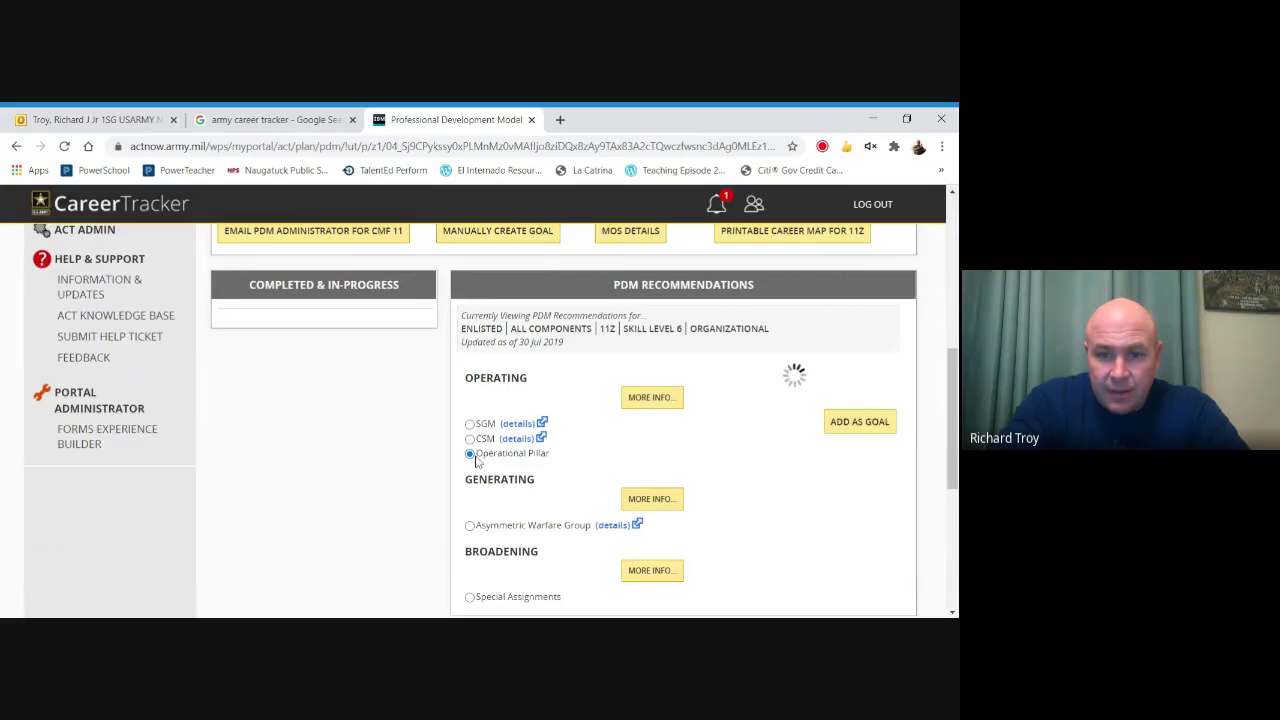
{"action": "scroll", "coordinate": [476, 548], "scroll_direction": "down", "scroll_amount": 1}
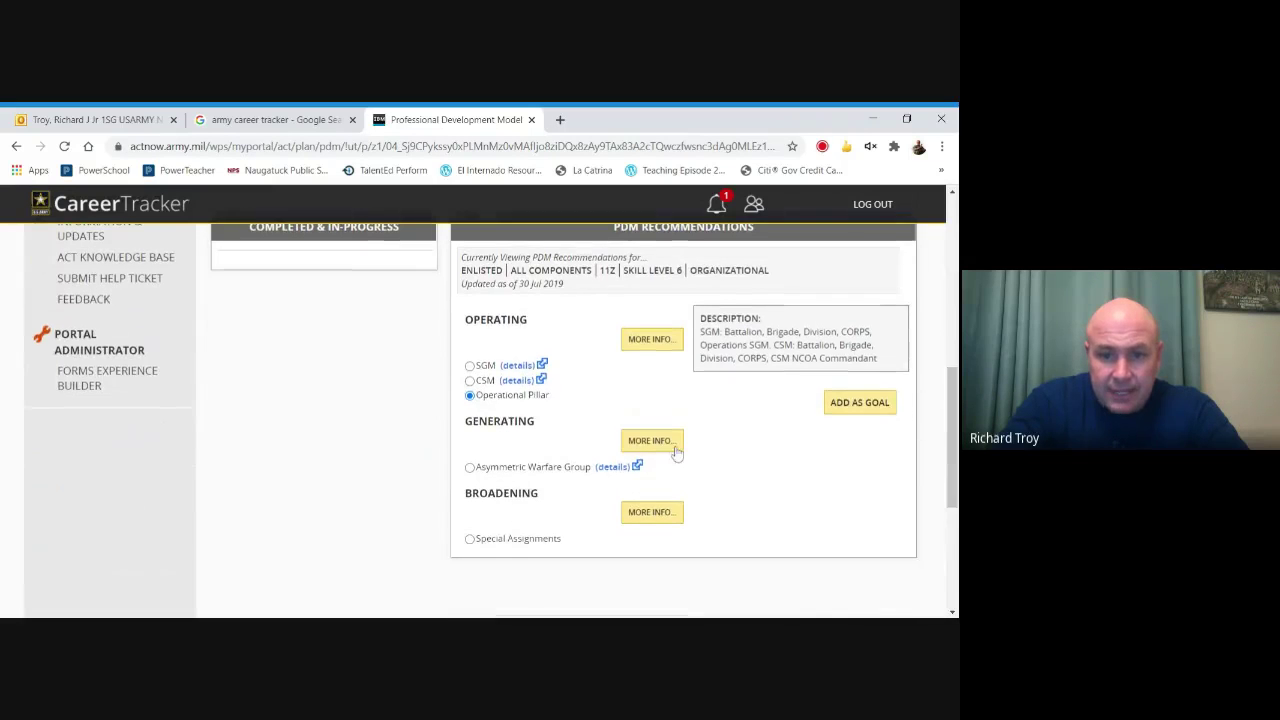
{"action": "left_click", "coordinate": [470, 541]}
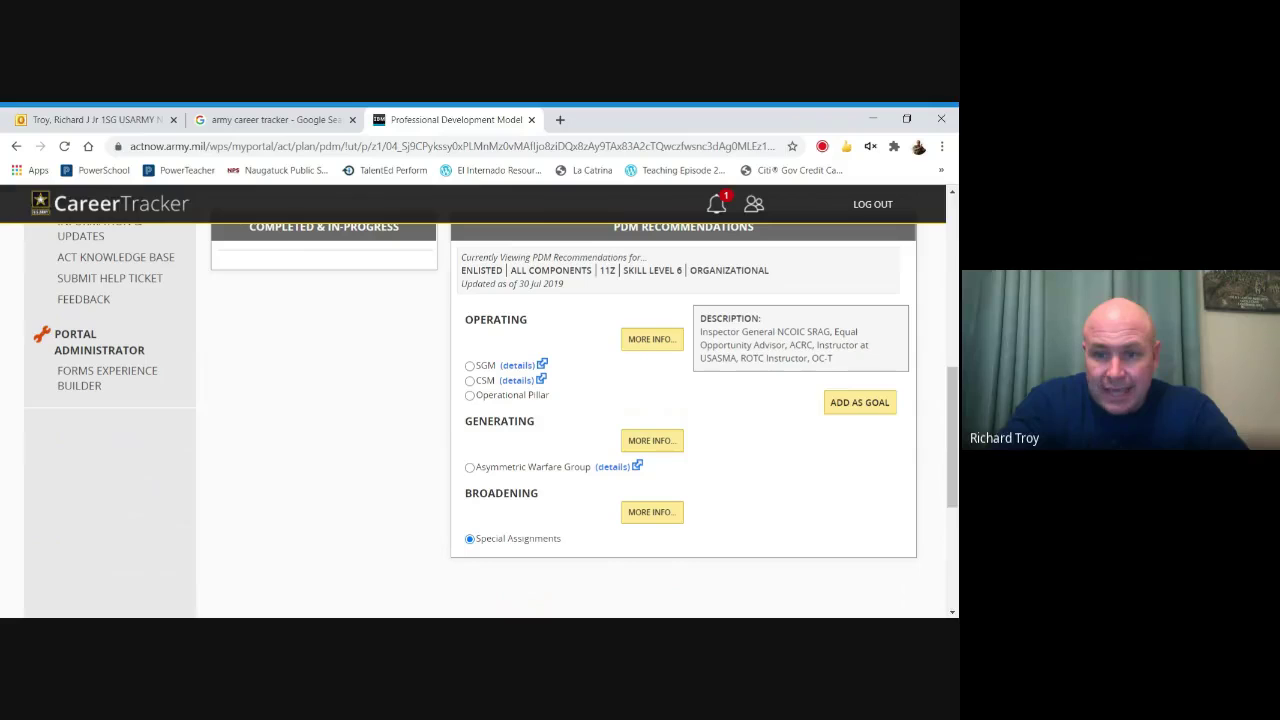
{"action": "left_click", "coordinate": [848, 402]}
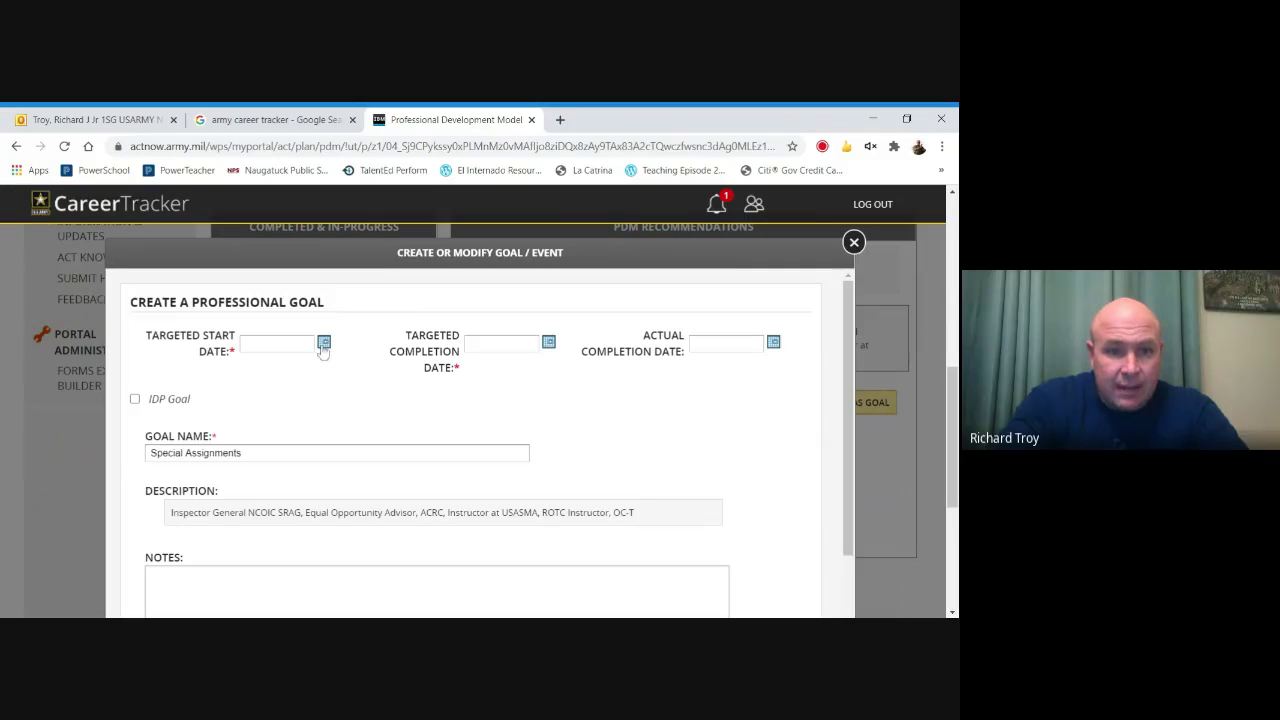
Set the goal's start date to 23 Oct 2020 and completion date to 21 Oct 2022.
{"action": "left_click", "coordinate": [323, 343]}
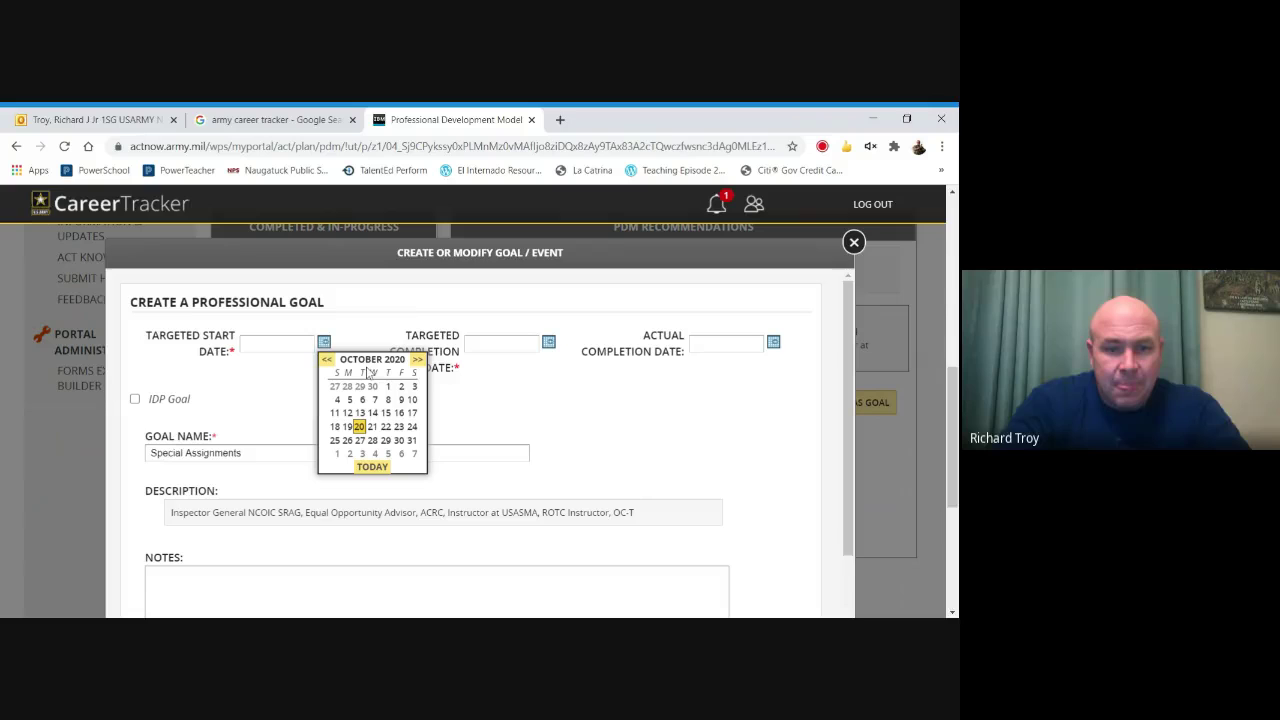
{"action": "left_click", "coordinate": [398, 426]}
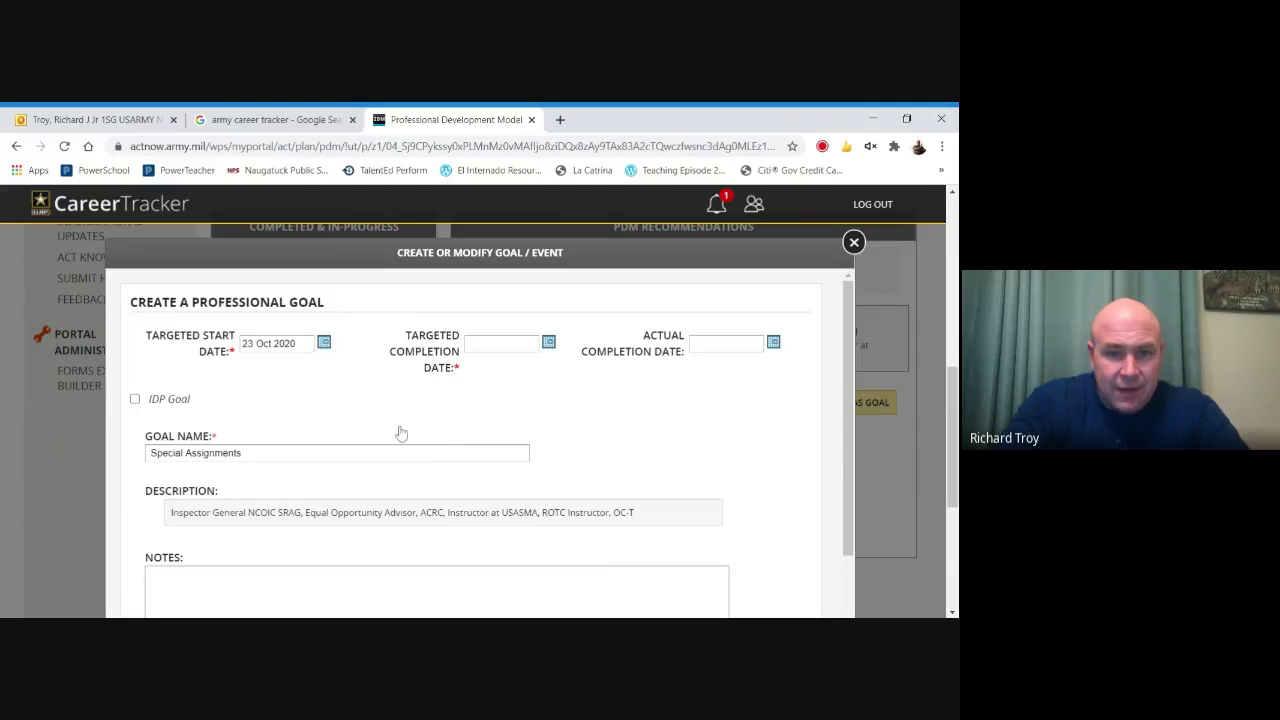
{"action": "left_click", "coordinate": [549, 344]}
{"action": "left_click", "coordinate": [643, 360]}
{"action": "left_click", "coordinate": [643, 360]}
{"action": "left_click", "coordinate": [643, 360]}
{"action": "left_click", "coordinate": [643, 360]}
{"action": "left_click", "coordinate": [643, 360]}
{"action": "left_click", "coordinate": [643, 360]}
{"action": "left_click", "coordinate": [643, 360]}
{"action": "left_click", "coordinate": [643, 360]}
{"action": "left_click", "coordinate": [643, 360]}
{"action": "left_click", "coordinate": [643, 360]}
{"action": "left_click", "coordinate": [643, 360]}
{"action": "left_click", "coordinate": [643, 360]}
{"action": "left_click", "coordinate": [643, 360]}
{"action": "left_click", "coordinate": [643, 360]}
{"action": "left_click", "coordinate": [643, 360]}
{"action": "left_click", "coordinate": [643, 360]}
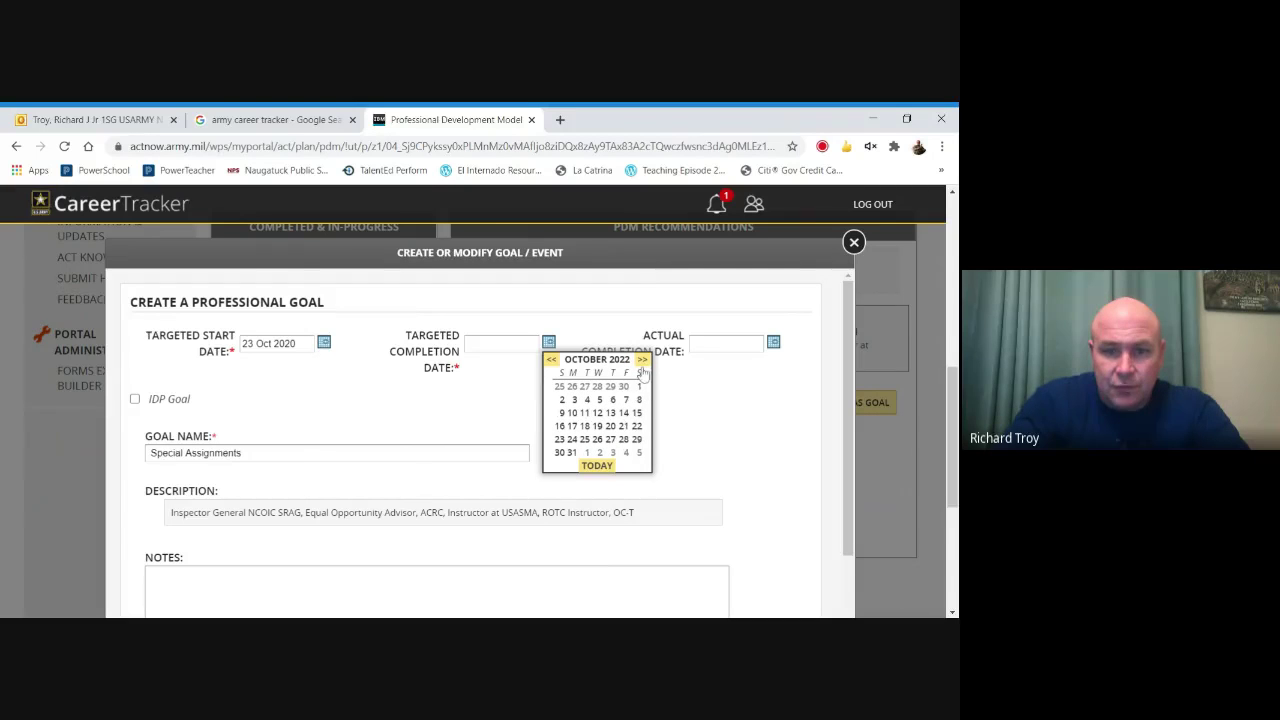
{"action": "left_click", "coordinate": [625, 425]}
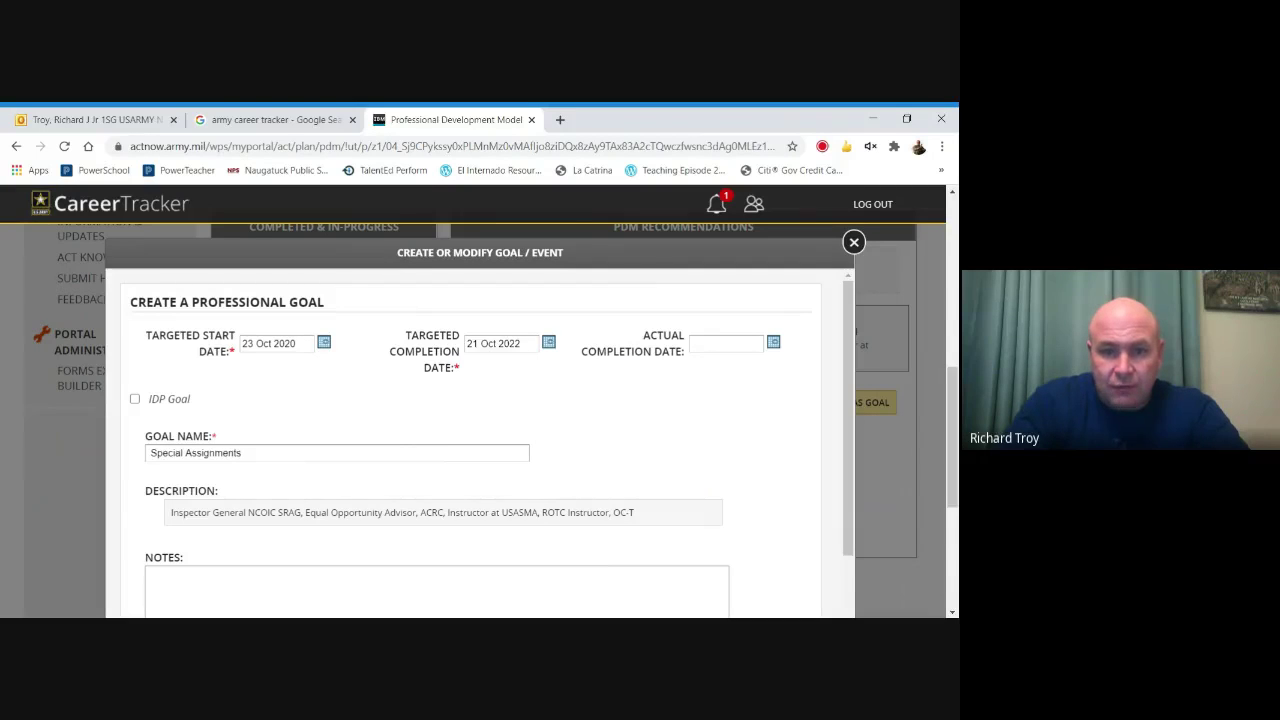
Mark it as an Assignment-type IDP goal, save it, and dismiss the success message.
{"action": "left_click", "coordinate": [135, 399]}
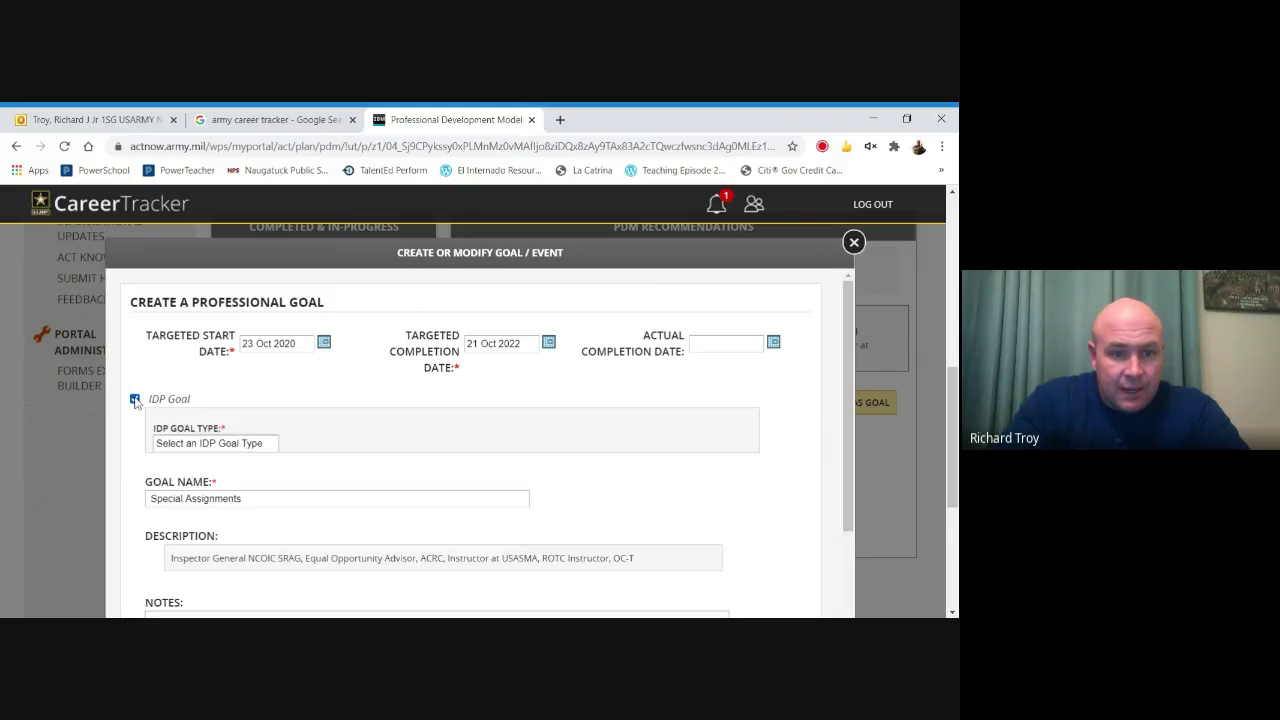
{"action": "left_click", "coordinate": [218, 457]}
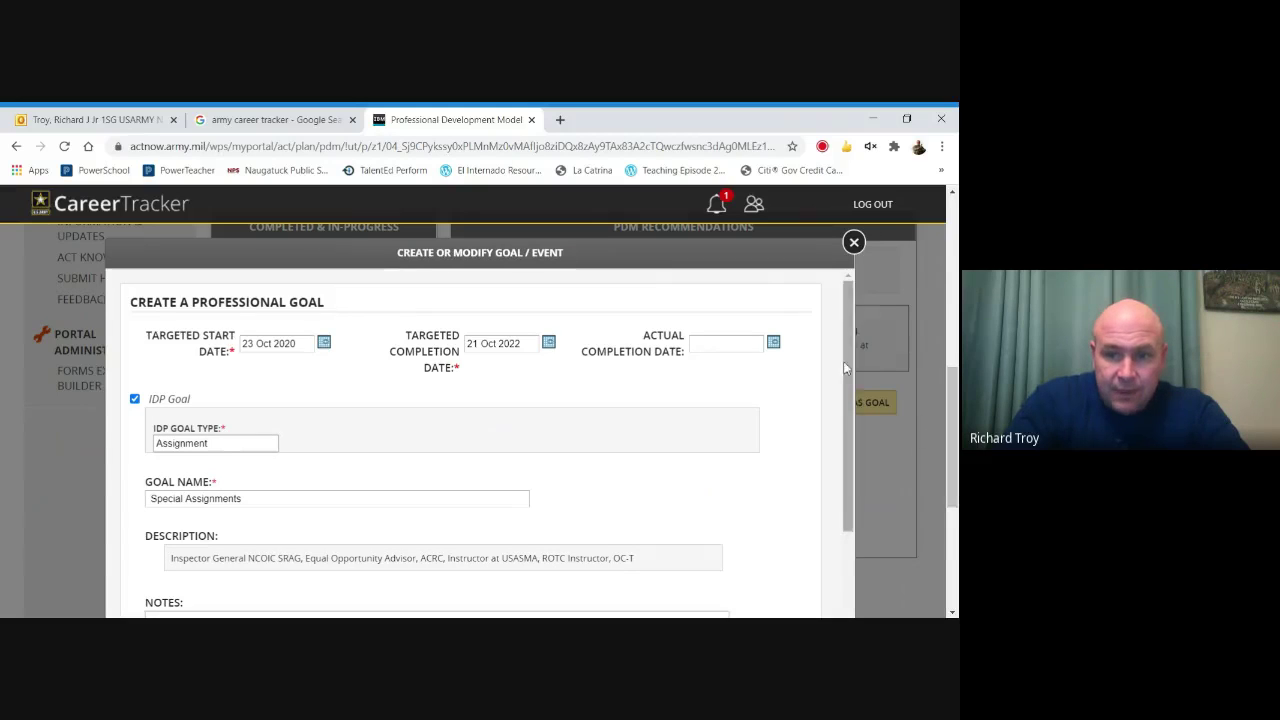
{"action": "scroll", "coordinate": [852, 368], "scroll_direction": "down", "scroll_amount": 3}
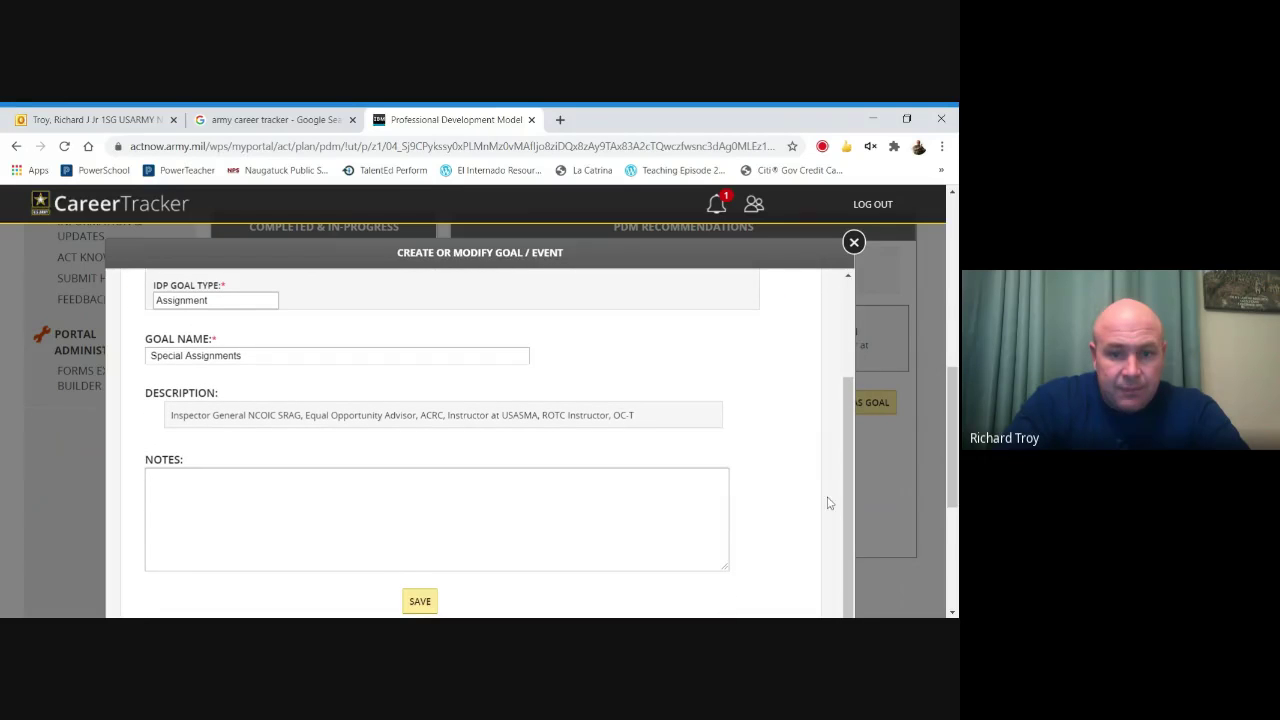
{"action": "left_click", "coordinate": [420, 601]}
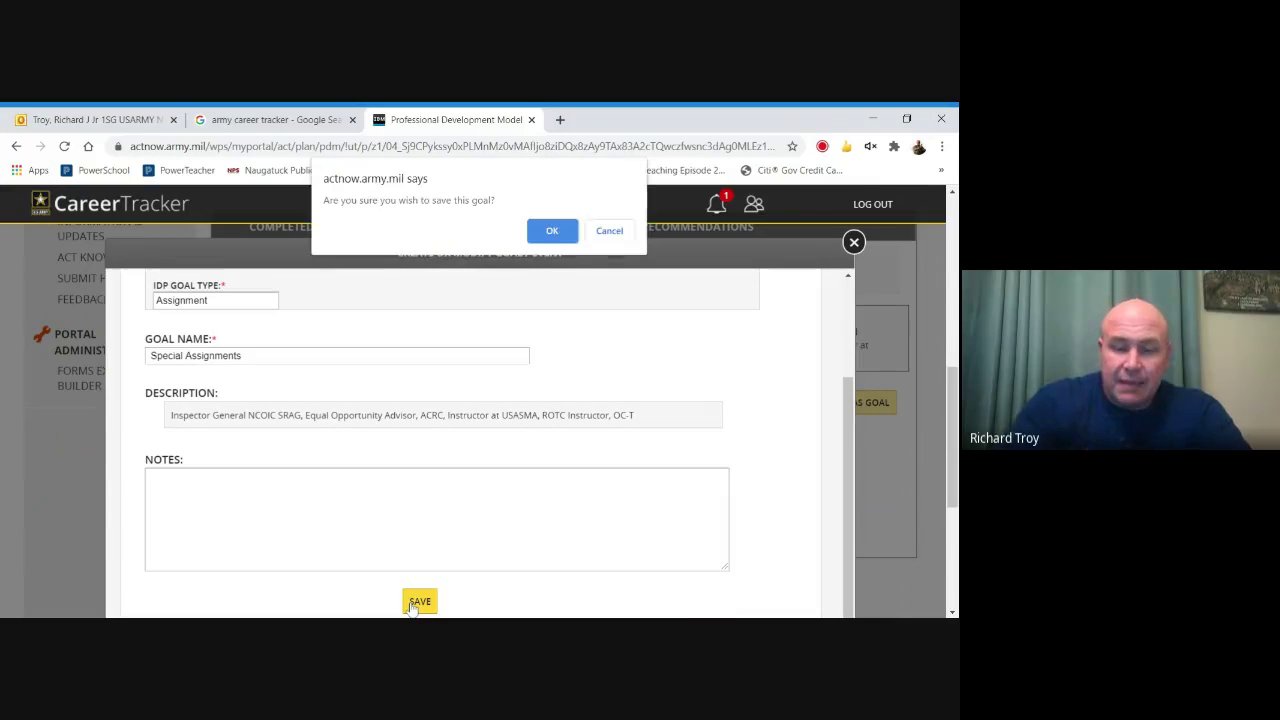
{"action": "left_click", "coordinate": [555, 230]}
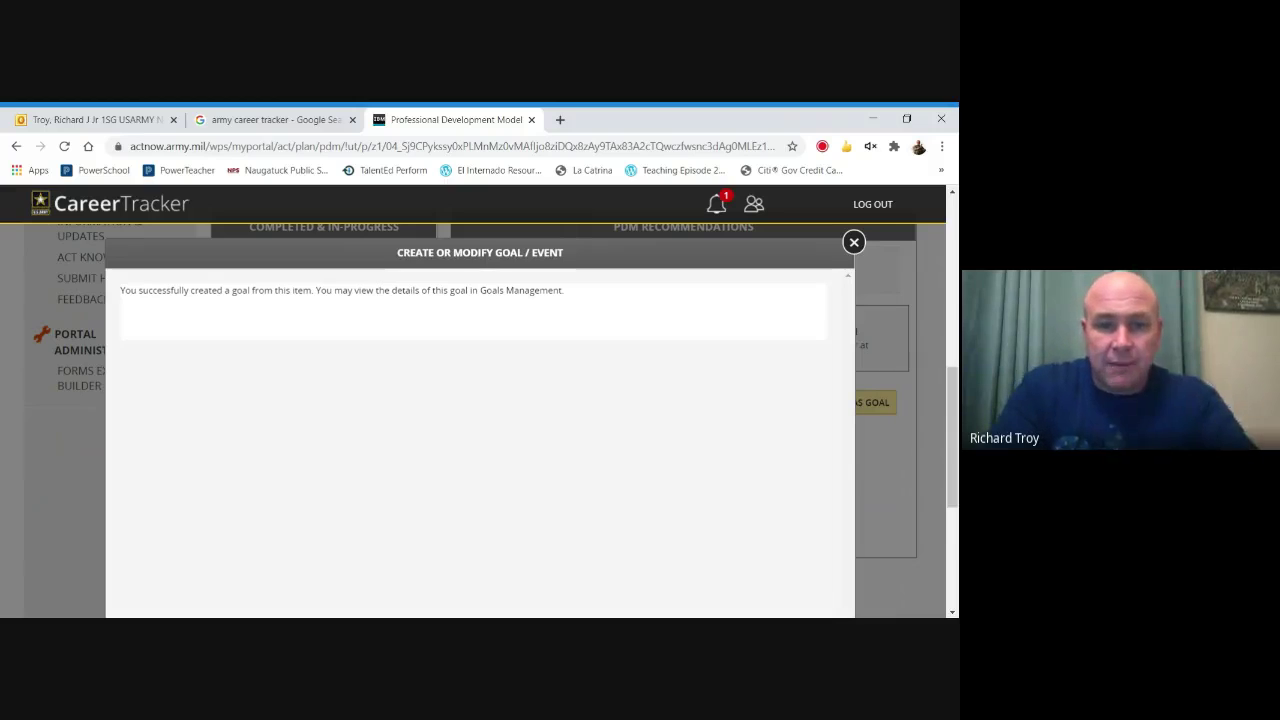
{"action": "left_click", "coordinate": [852, 244]}
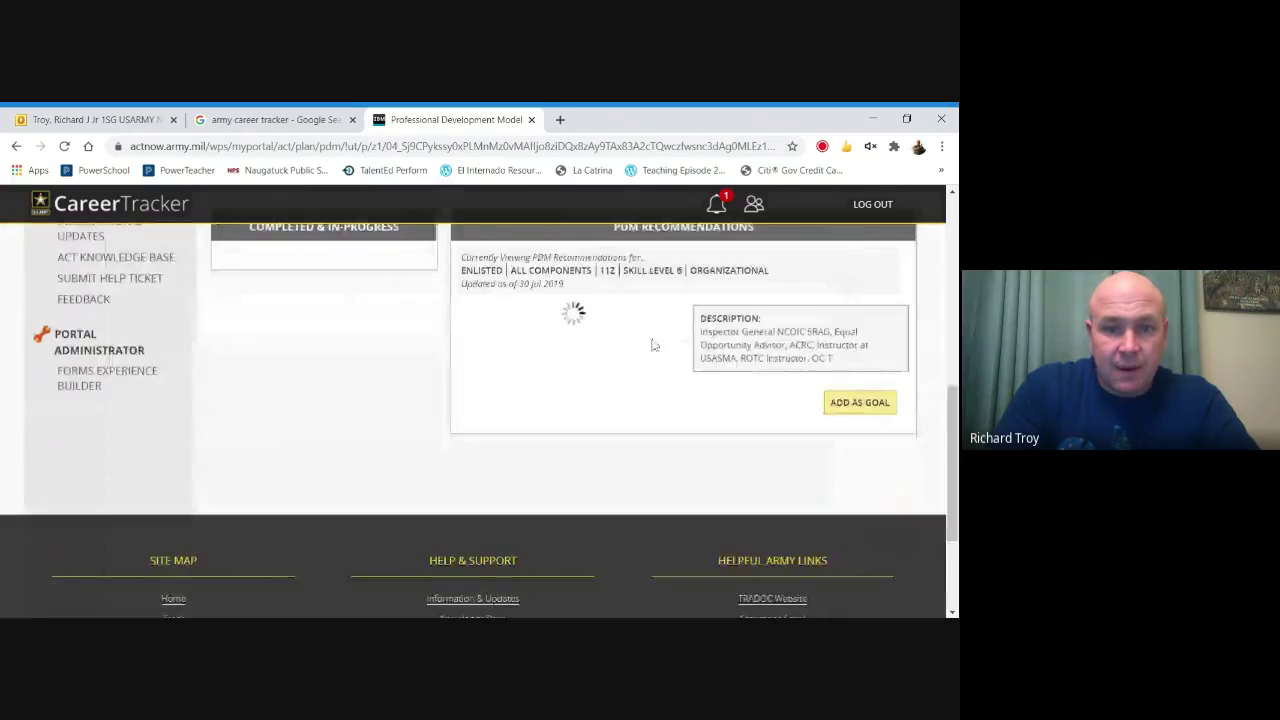
On the Individual Development Plan page, add the Special Assignments and Battle Staff Course goals to the IDP.
{"action": "scroll", "coordinate": [955, 408], "scroll_direction": "up", "scroll_amount": 3}
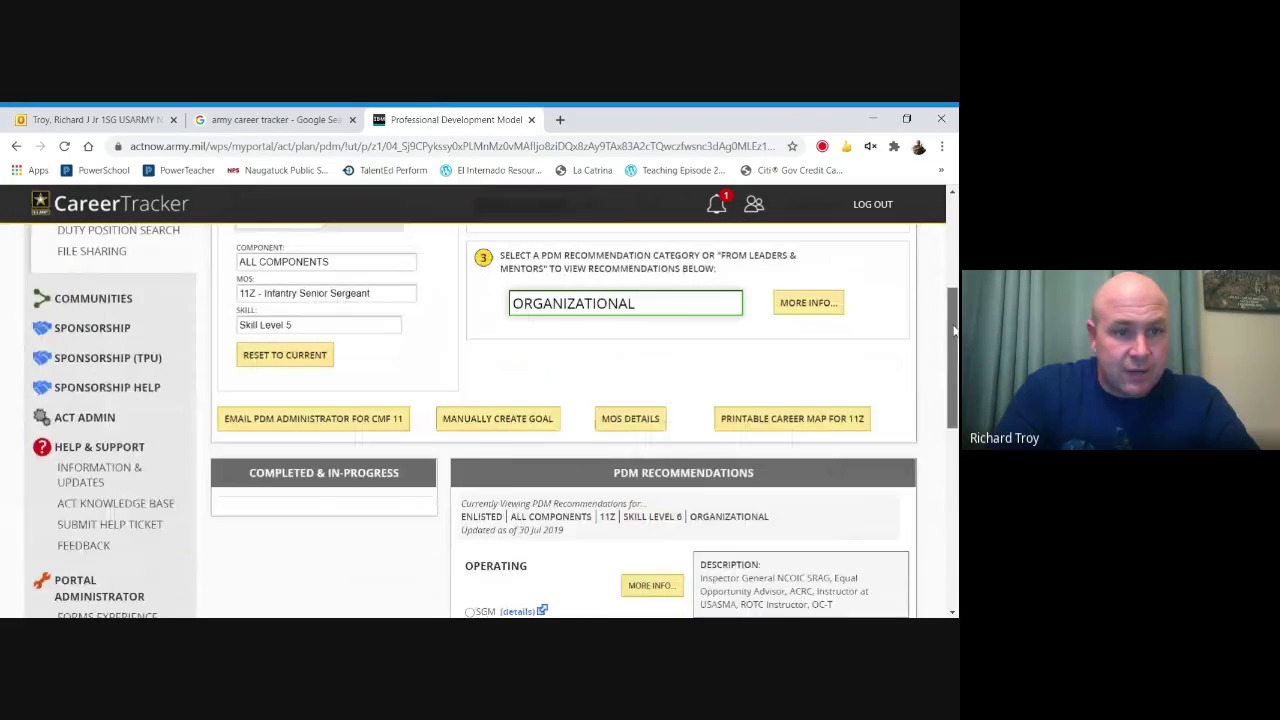
{"action": "scroll", "coordinate": [948, 340], "scroll_direction": "up", "scroll_amount": 2}
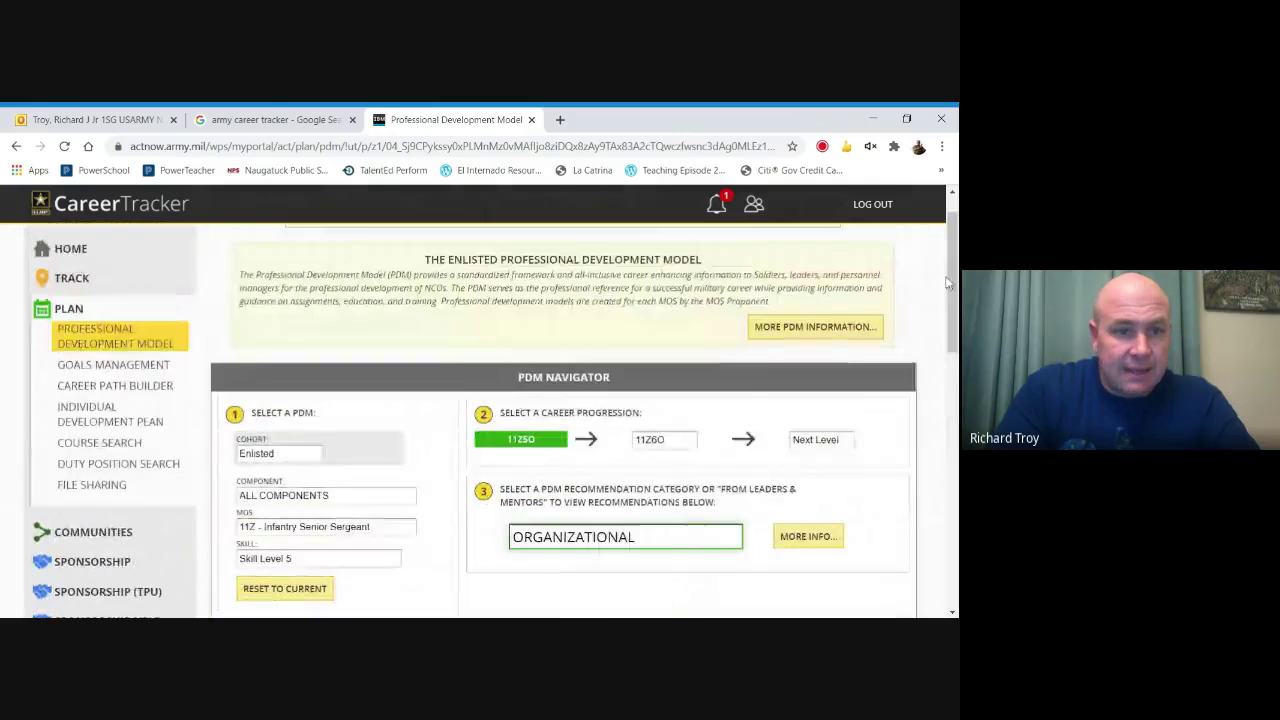
{"action": "left_click", "coordinate": [102, 418]}
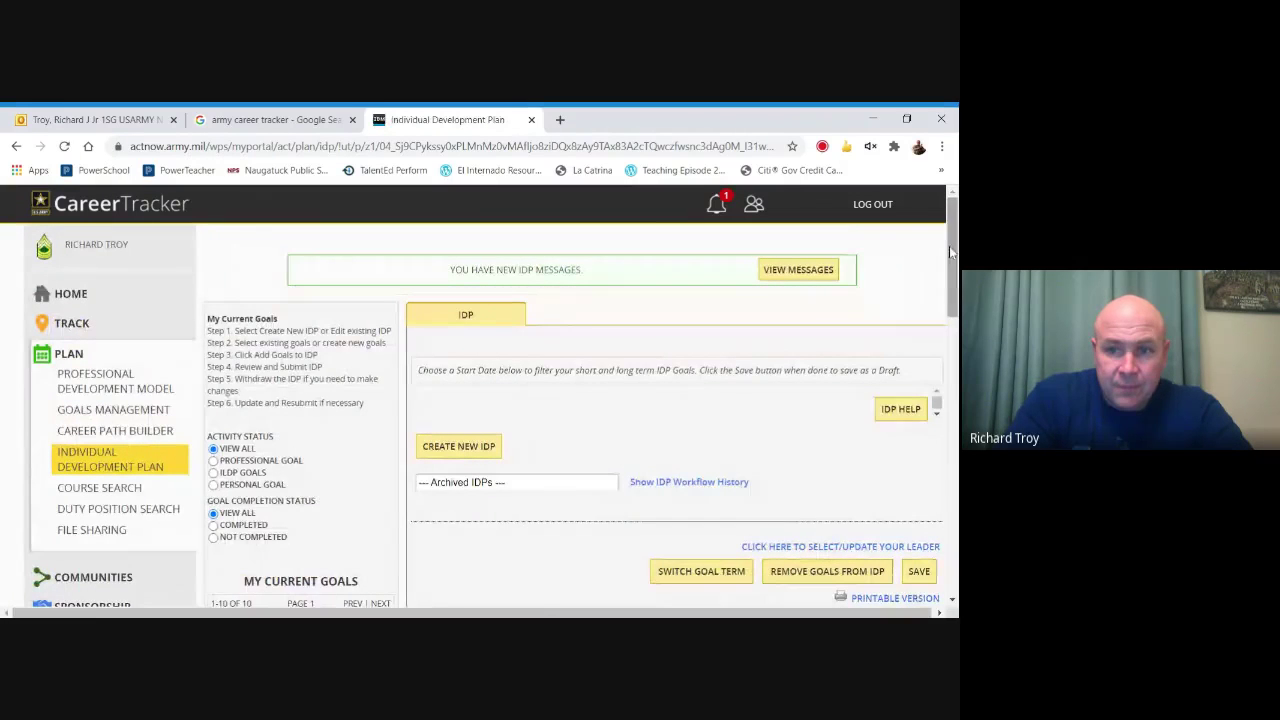
{"action": "scroll", "coordinate": [267, 343], "scroll_direction": "down", "scroll_amount": 2}
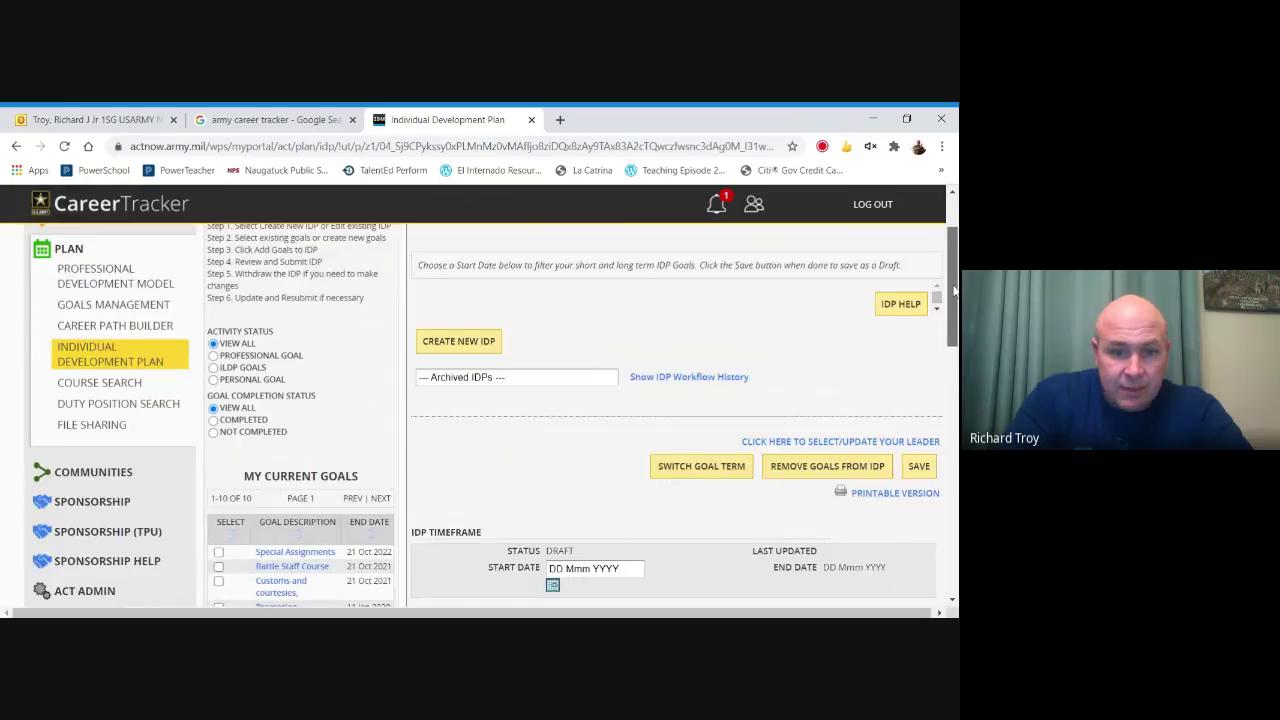
{"action": "scroll", "coordinate": [222, 366], "scroll_direction": "down", "scroll_amount": 4}
{"action": "left_click", "coordinate": [219, 361]}
{"action": "left_click", "coordinate": [218, 375]}
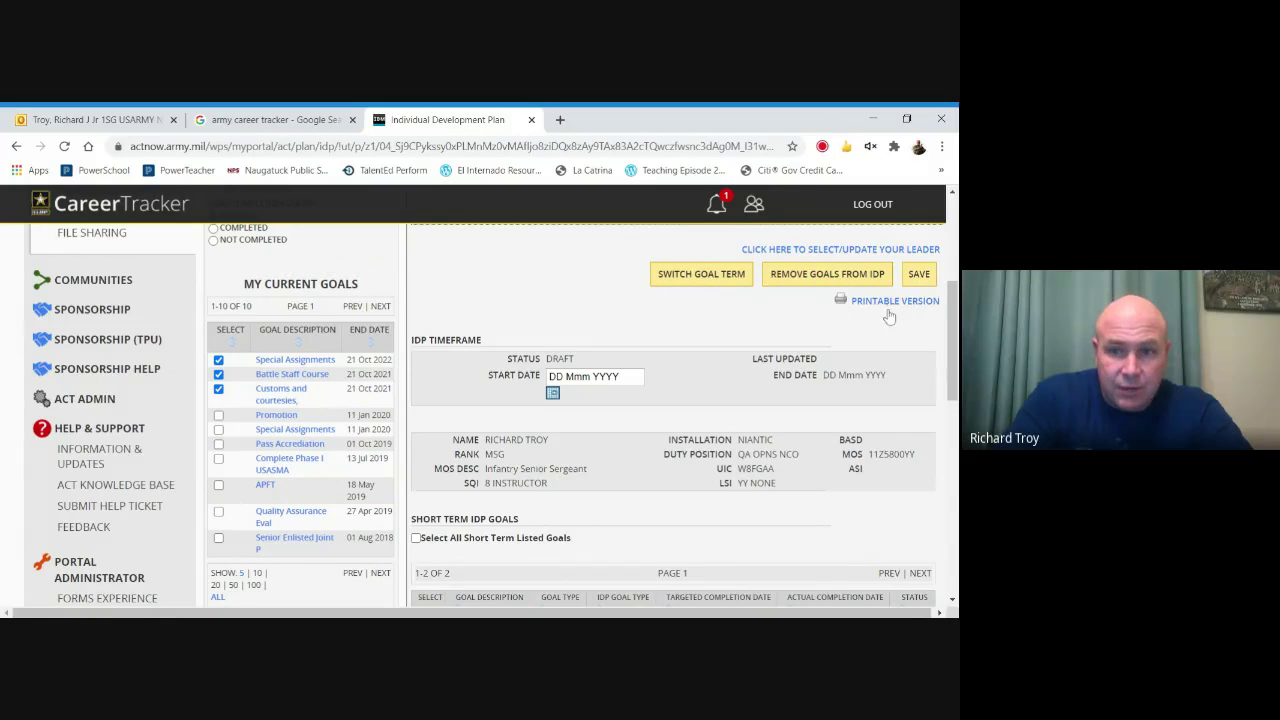
{"action": "left_click_drag", "start_coordinate": [955, 330], "coordinate": [955, 372]}
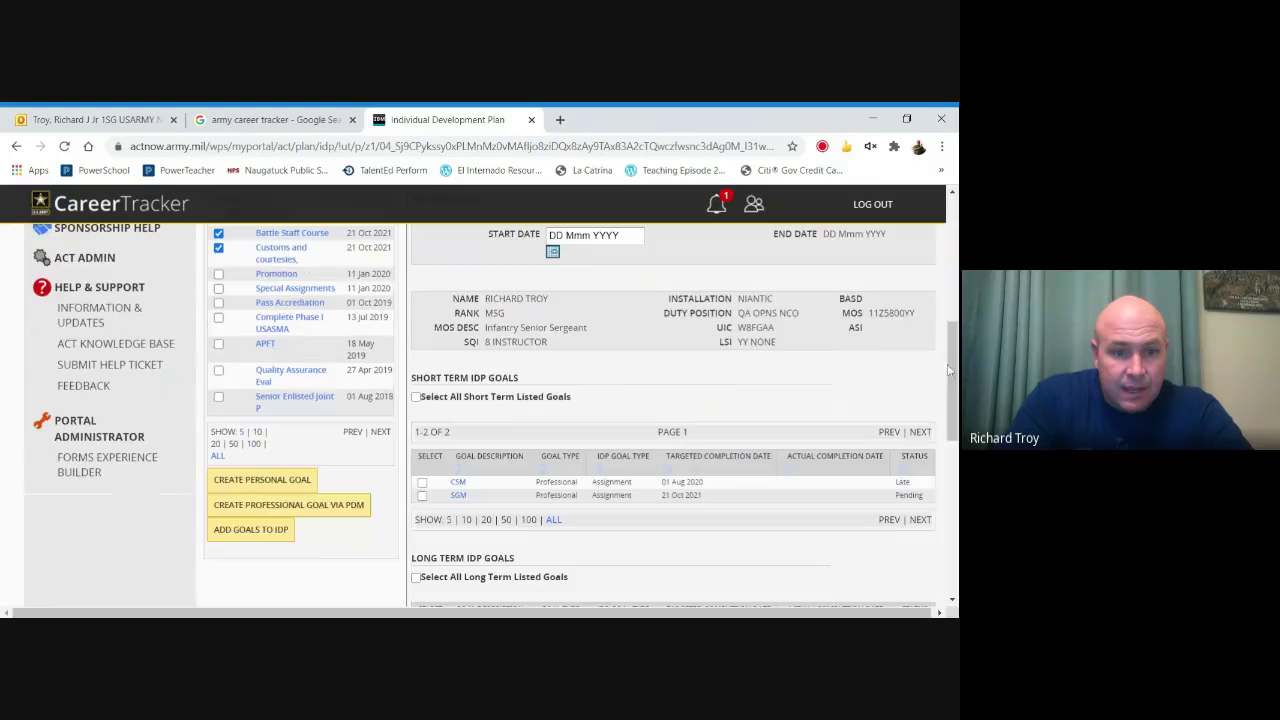
{"action": "left_click", "coordinate": [266, 532]}
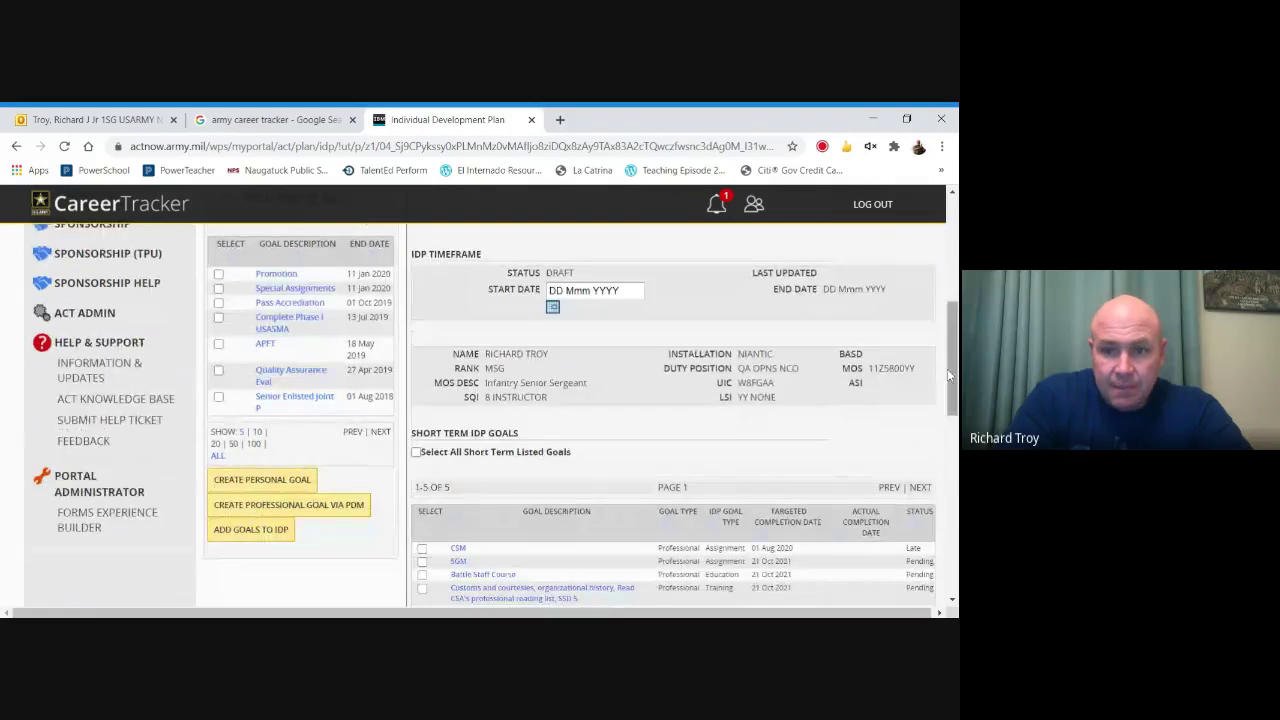
{"action": "left_click_drag", "start_coordinate": [948, 369], "coordinate": [945, 399]}
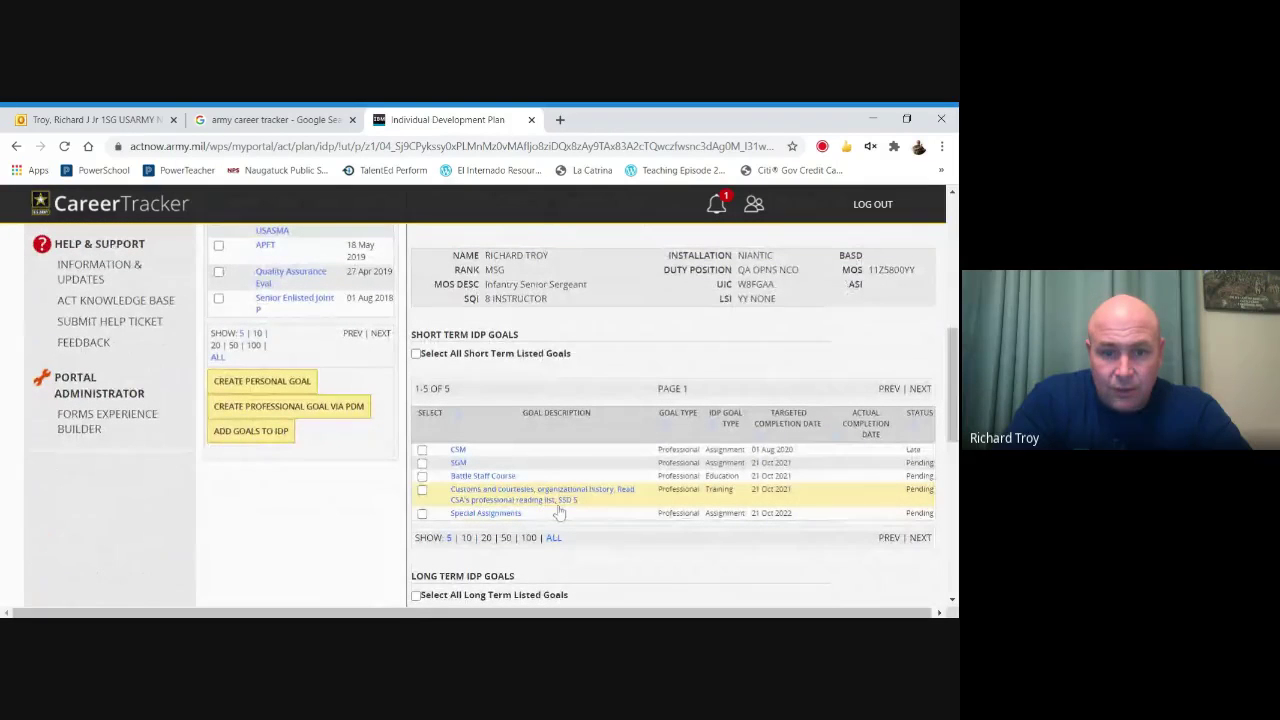
{"action": "left_click_drag", "start_coordinate": [947, 379], "coordinate": [947, 353]}
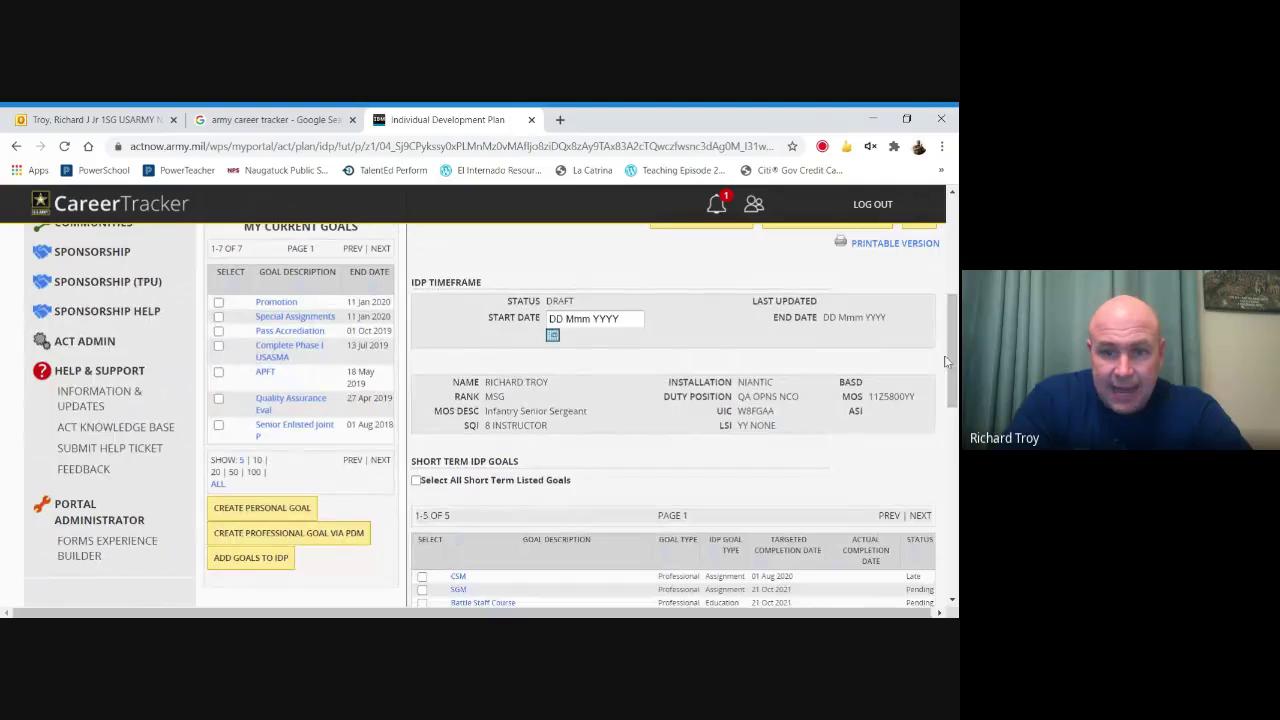
Set the IDP start date to 23 Oct 2020 and save it as a draft.
{"action": "left_click", "coordinate": [552, 336]}
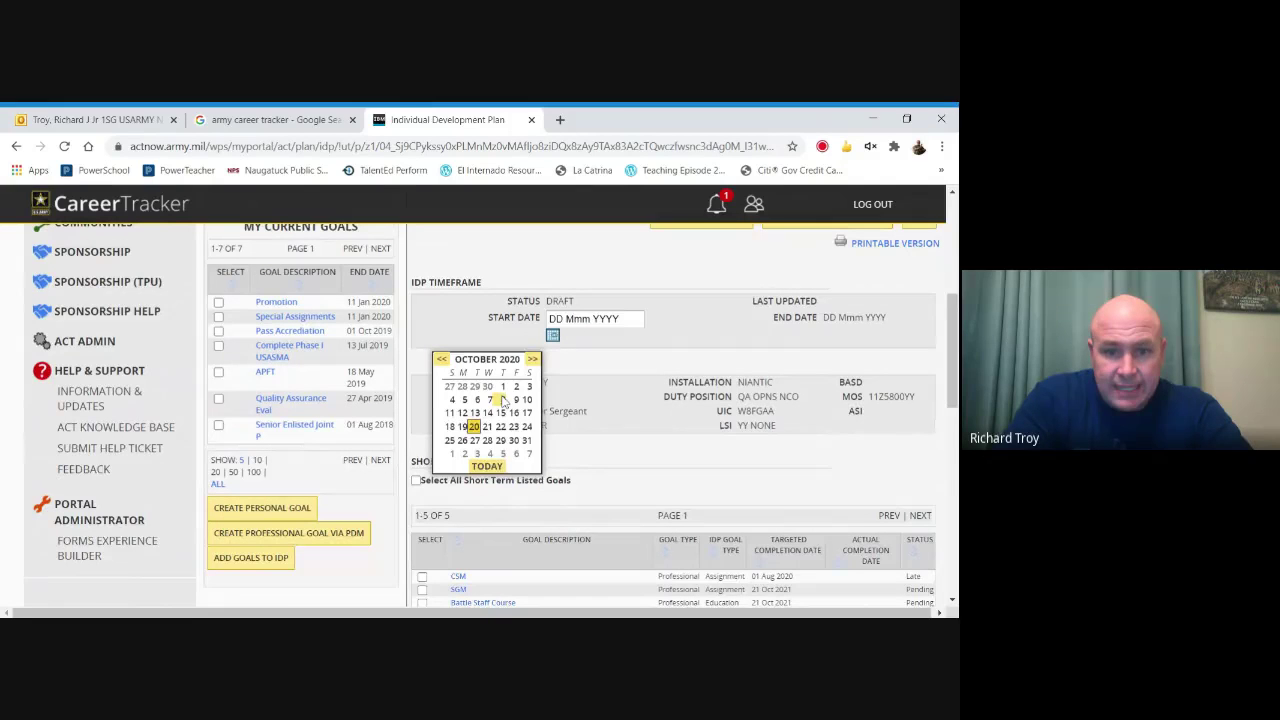
{"action": "left_click", "coordinate": [513, 426]}
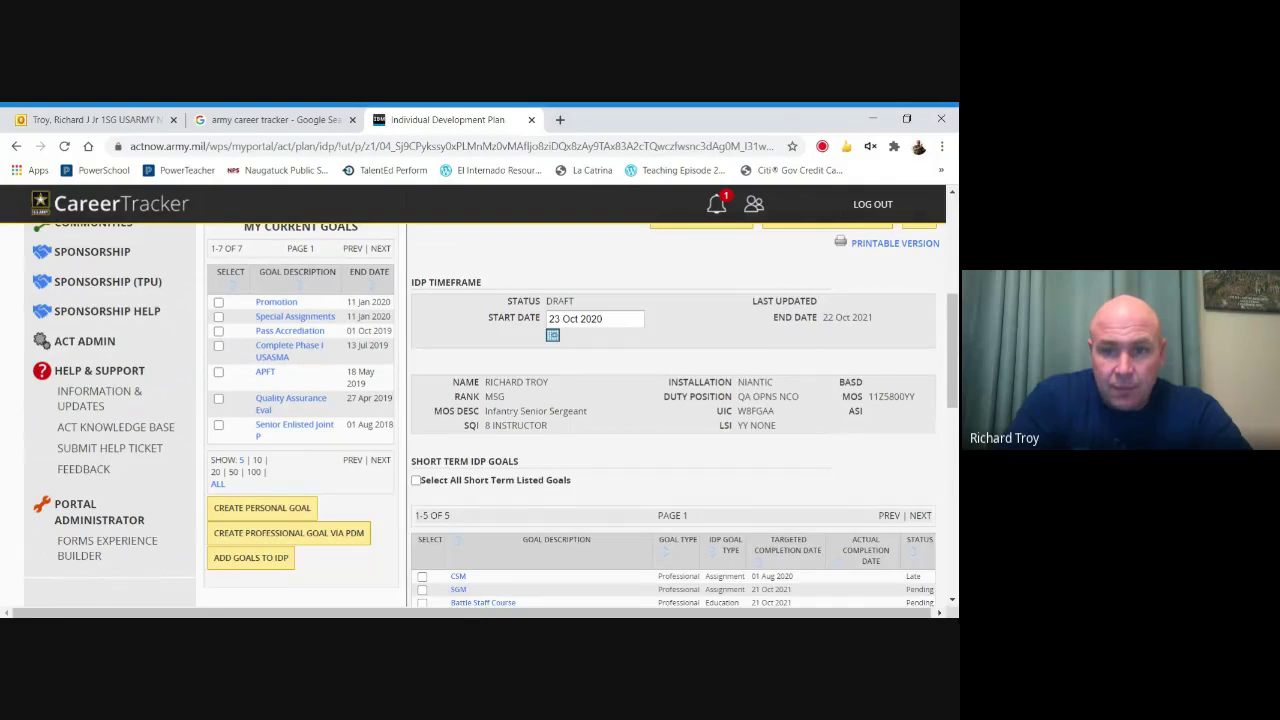
{"action": "scroll", "coordinate": [947, 325], "scroll_direction": "up", "scroll_amount": 1}
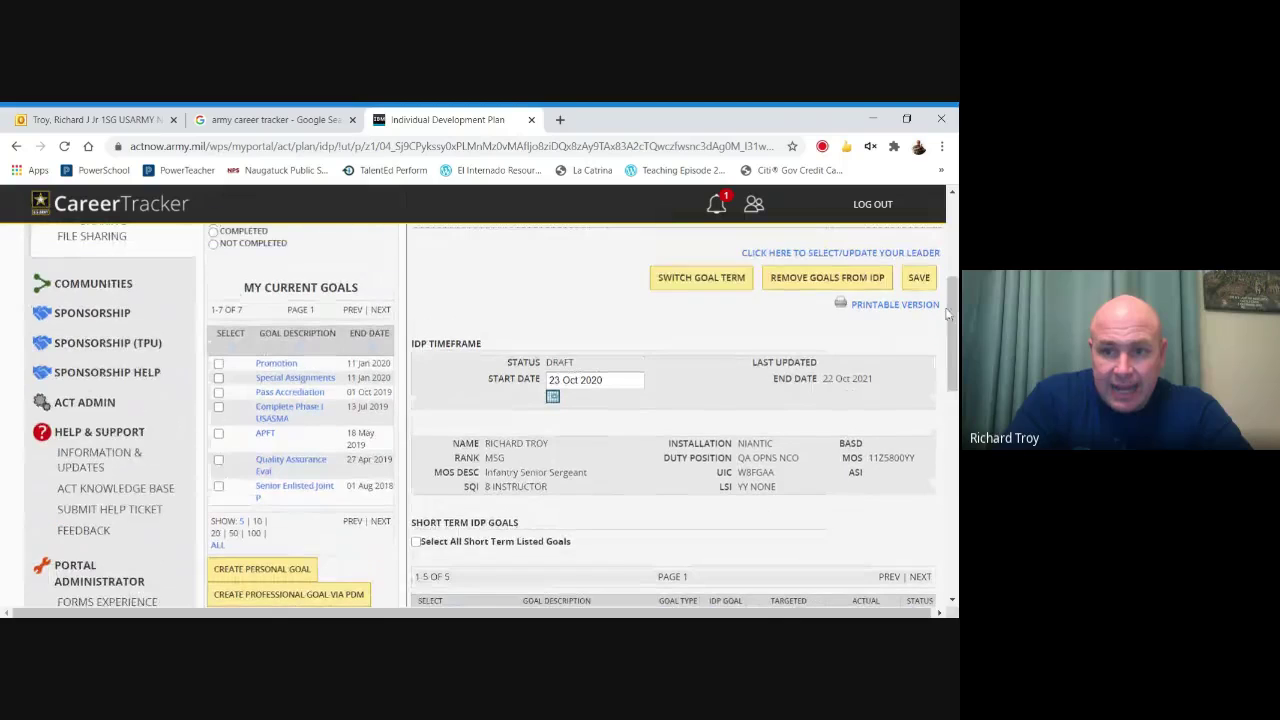
{"action": "left_click", "coordinate": [920, 279]}
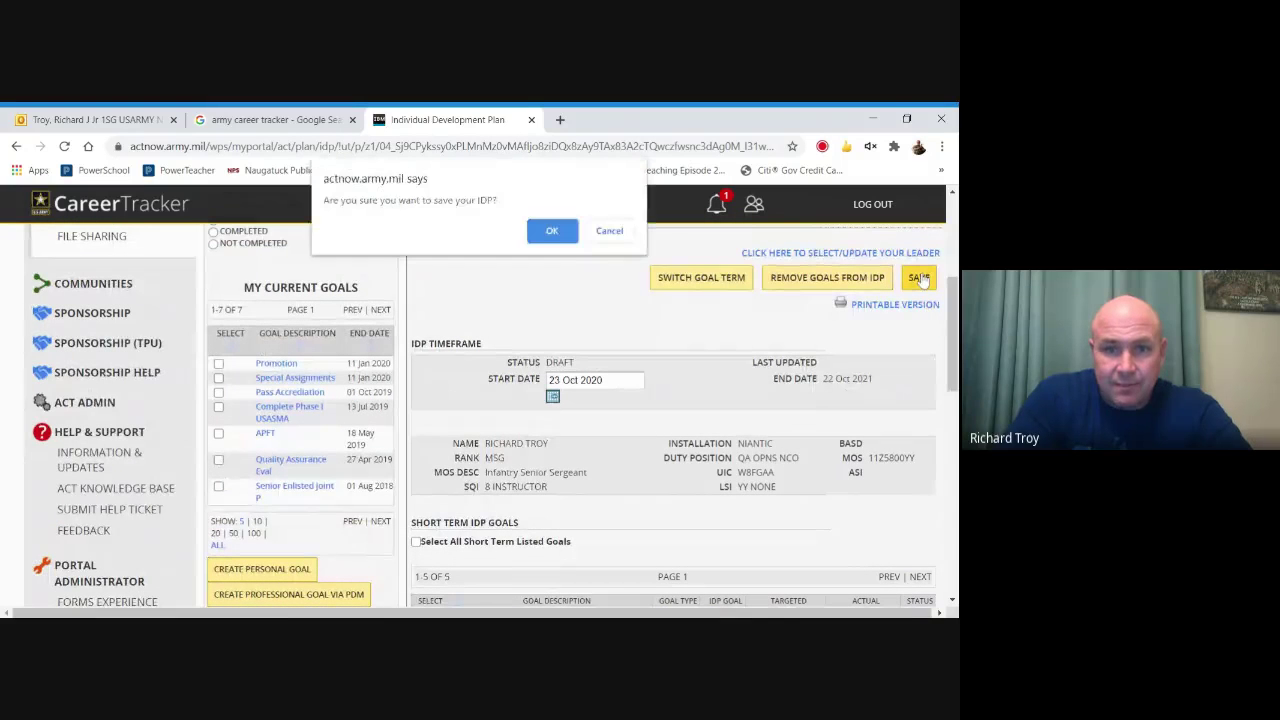
{"action": "left_click", "coordinate": [538, 235]}
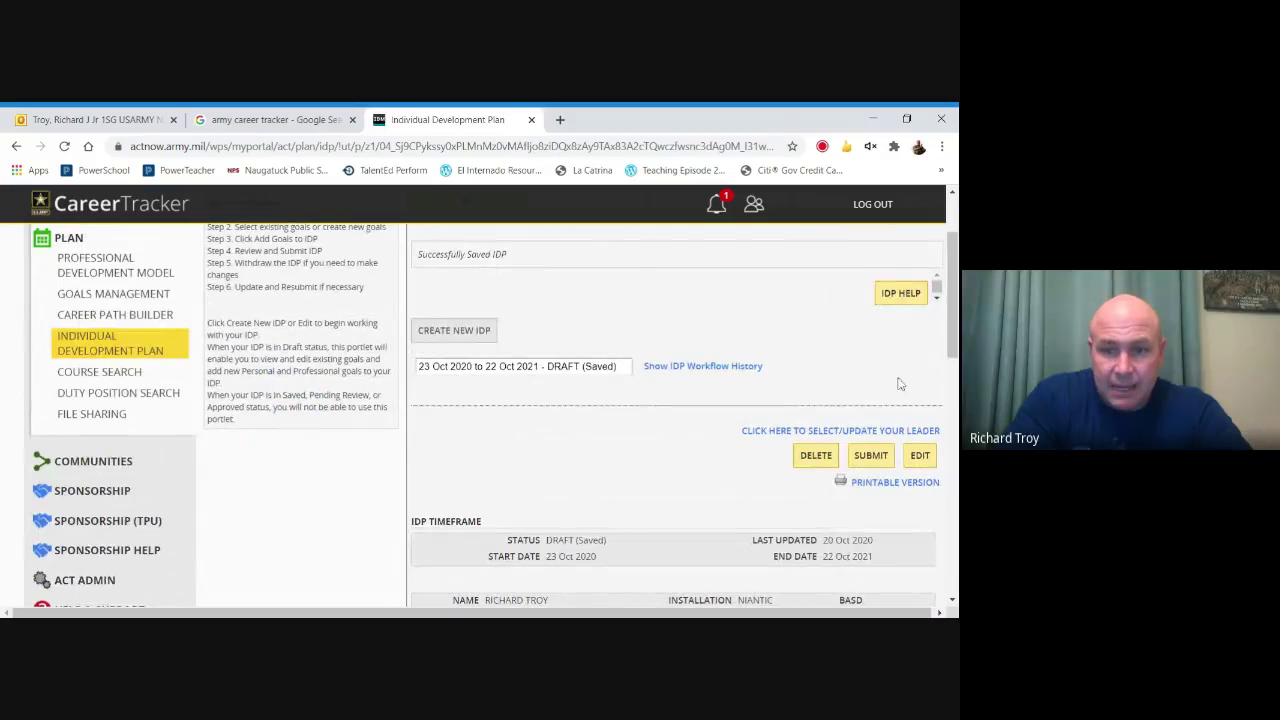
Reopen the saved draft IDP for editing.
{"action": "left_click_drag", "start_coordinate": [948, 318], "coordinate": [946, 430]}
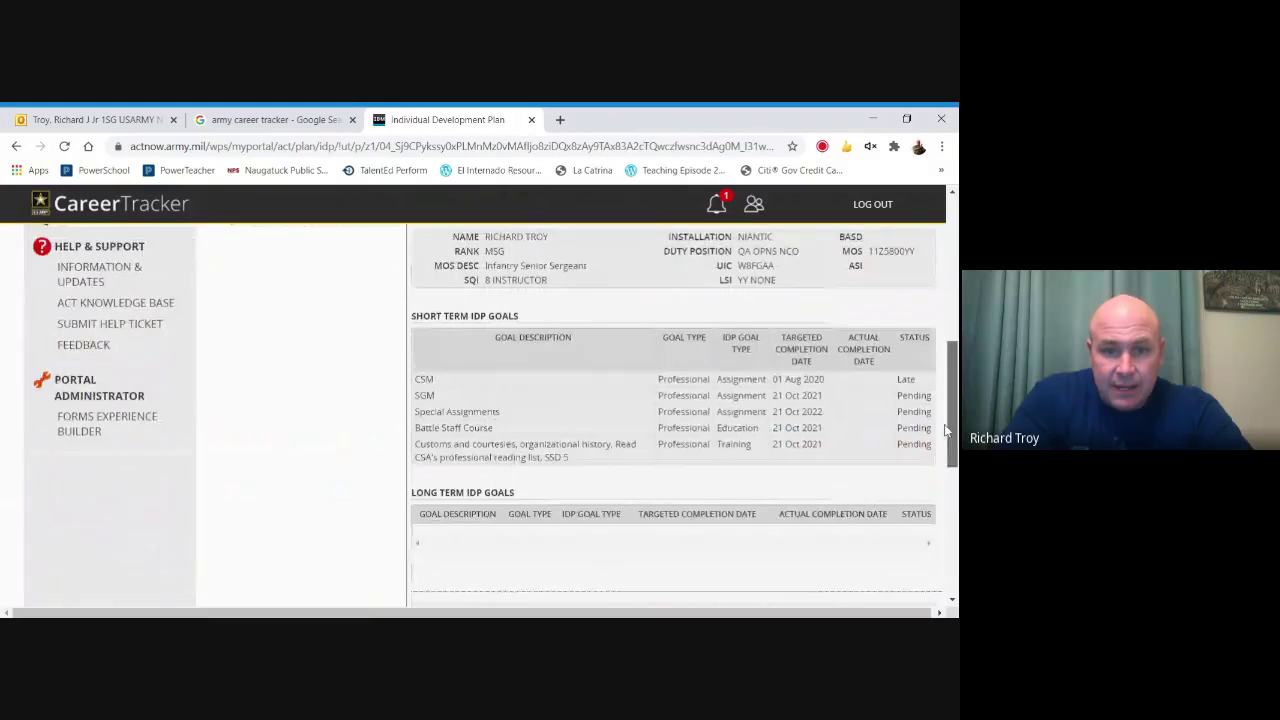
{"action": "scroll", "coordinate": [660, 400], "scroll_direction": "down", "scroll_amount": 1}
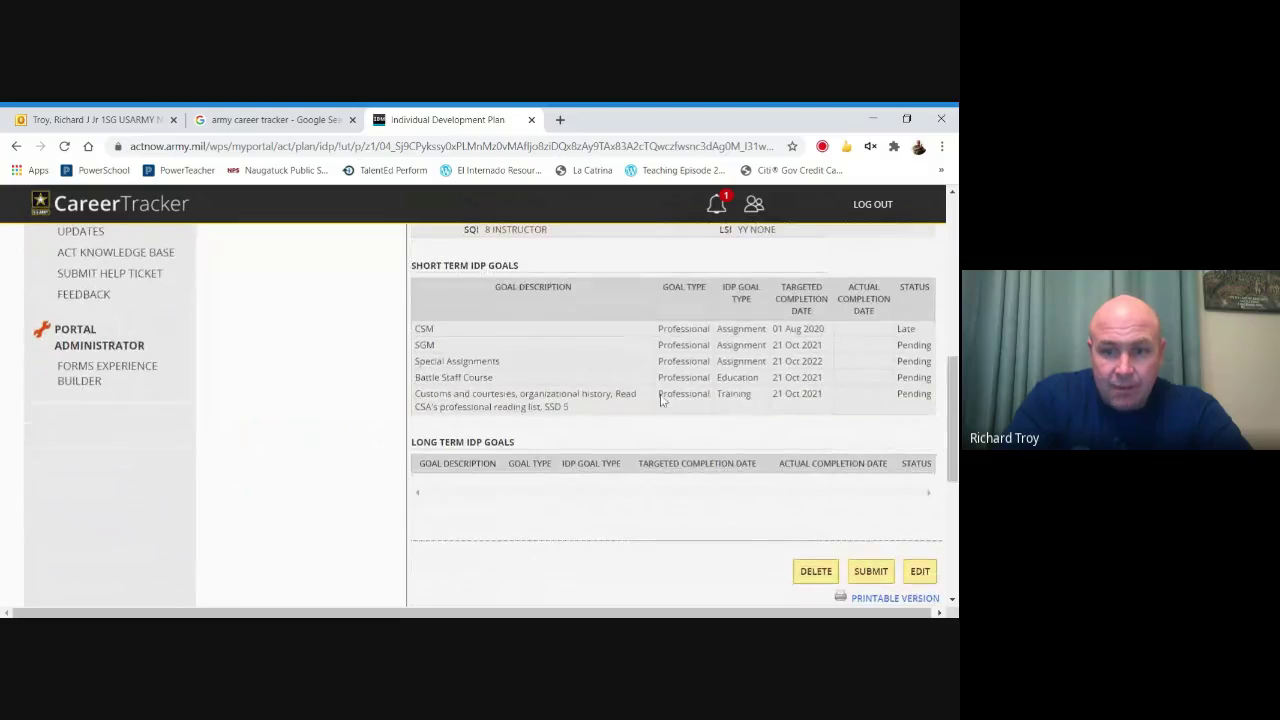
{"action": "left_click", "coordinate": [920, 572]}
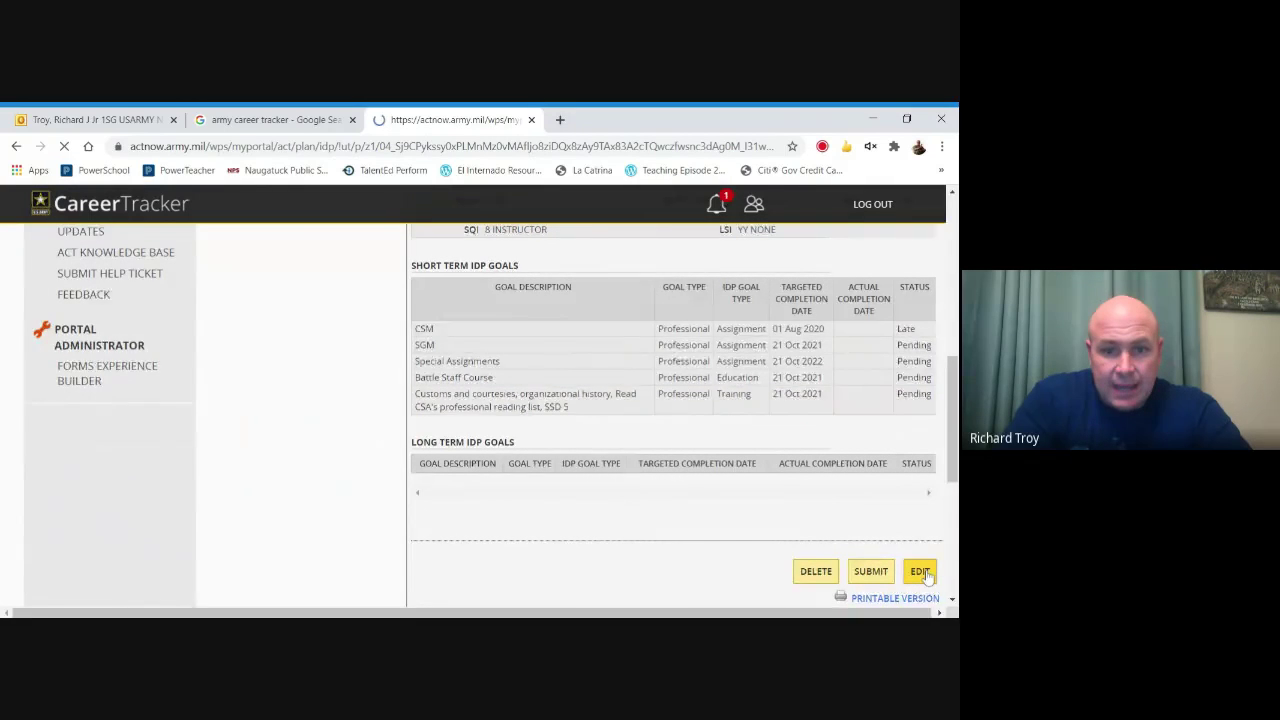
Select Special Assignments under Short Term IDP Goals and switch it to a long-term goal.
{"action": "left_click_drag", "start_coordinate": [952, 344], "coordinate": [943, 431]}
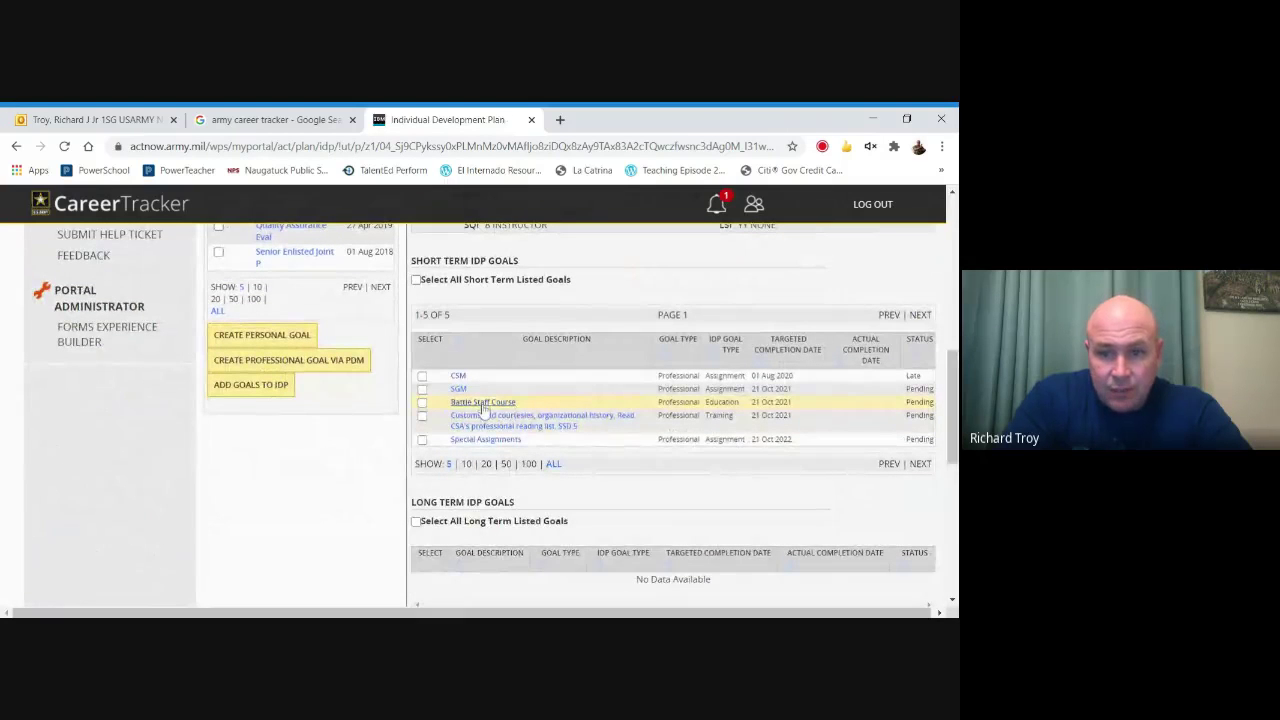
{"action": "left_click", "coordinate": [422, 440]}
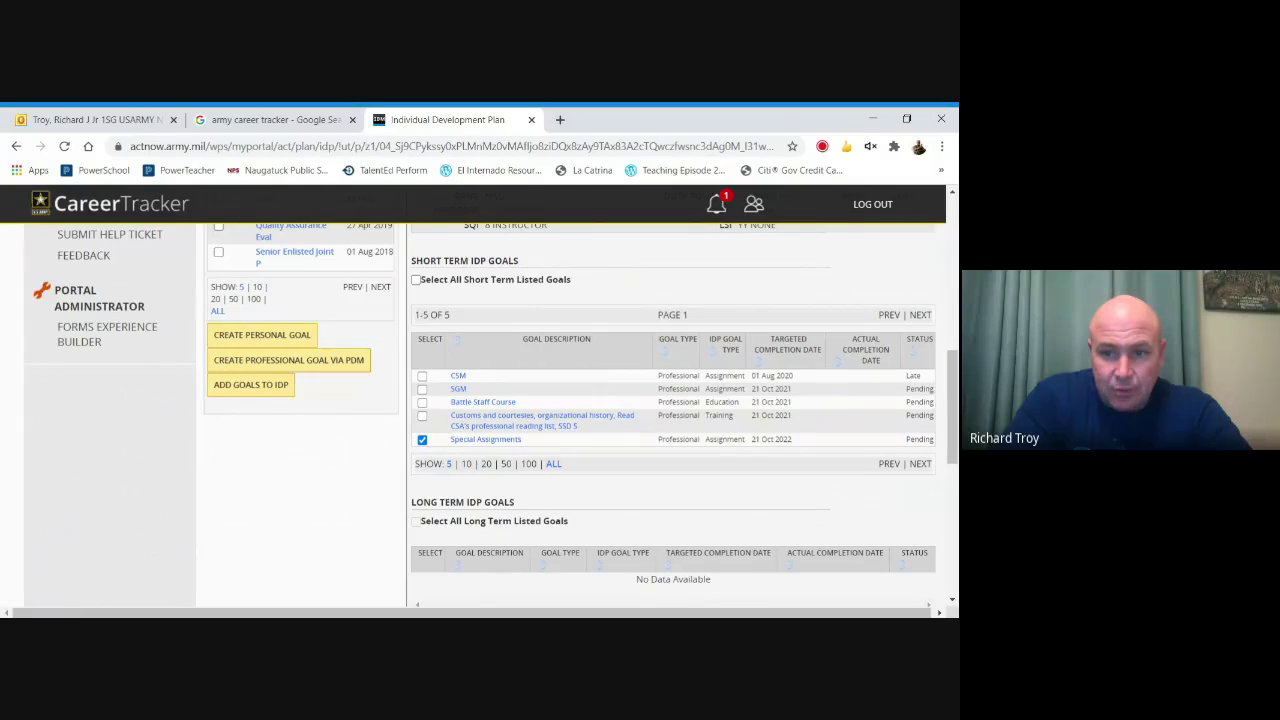
{"action": "scroll", "coordinate": [950, 420], "scroll_direction": "up", "scroll_amount": 4}
{"action": "left_click", "coordinate": [705, 281]}
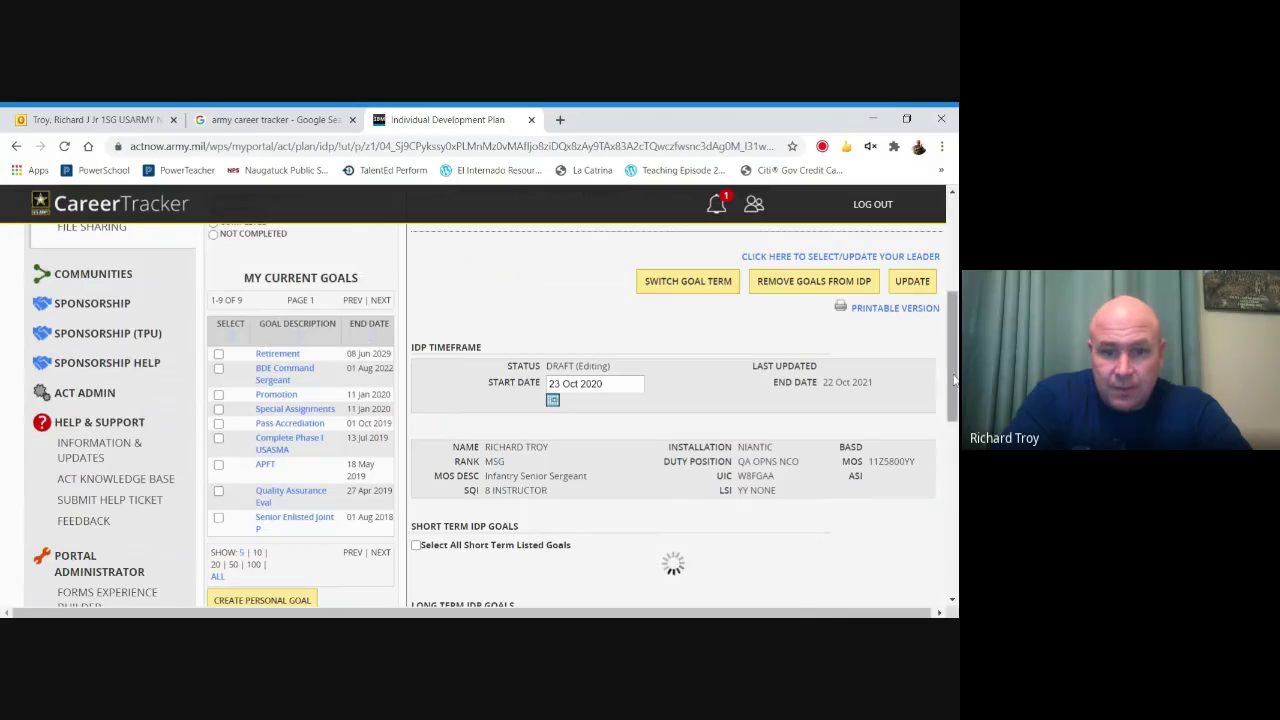
{"action": "left_click_drag", "start_coordinate": [955, 352], "coordinate": [932, 396]}
{"action": "left_click", "coordinate": [422, 539]}
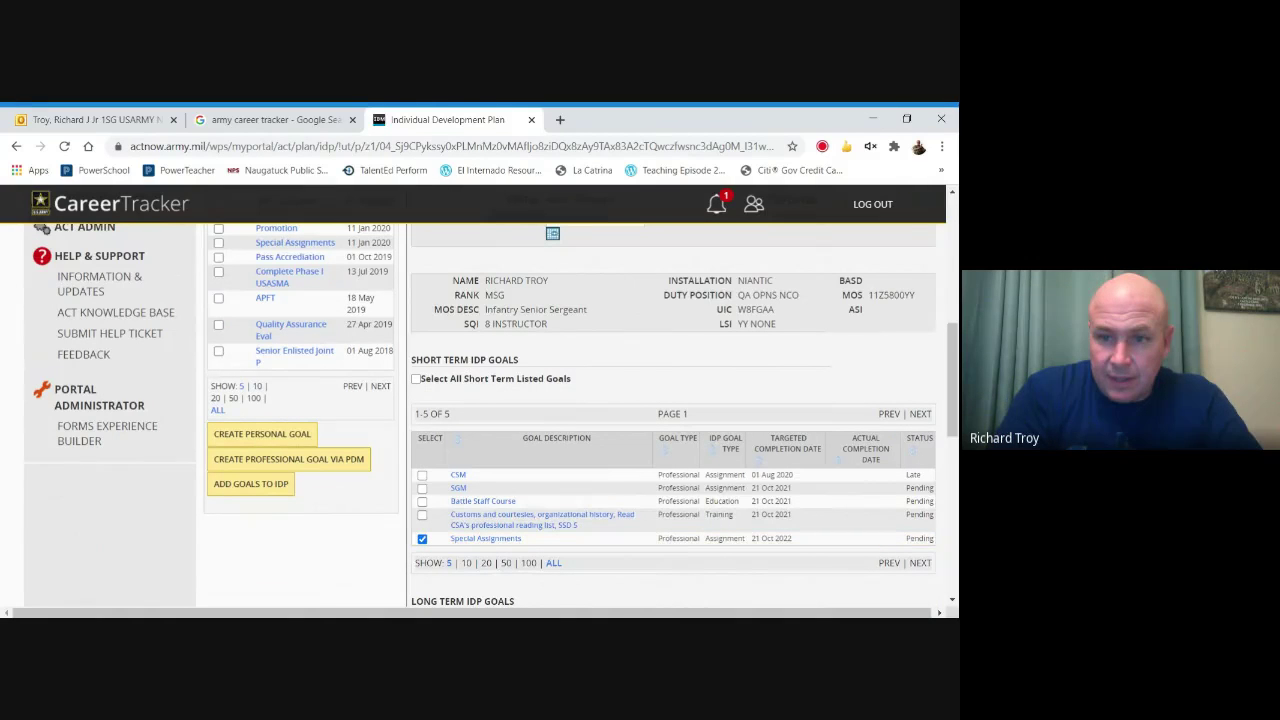
{"action": "left_click_drag", "start_coordinate": [944, 382], "coordinate": [949, 332]}
{"action": "left_click", "coordinate": [683, 291]}
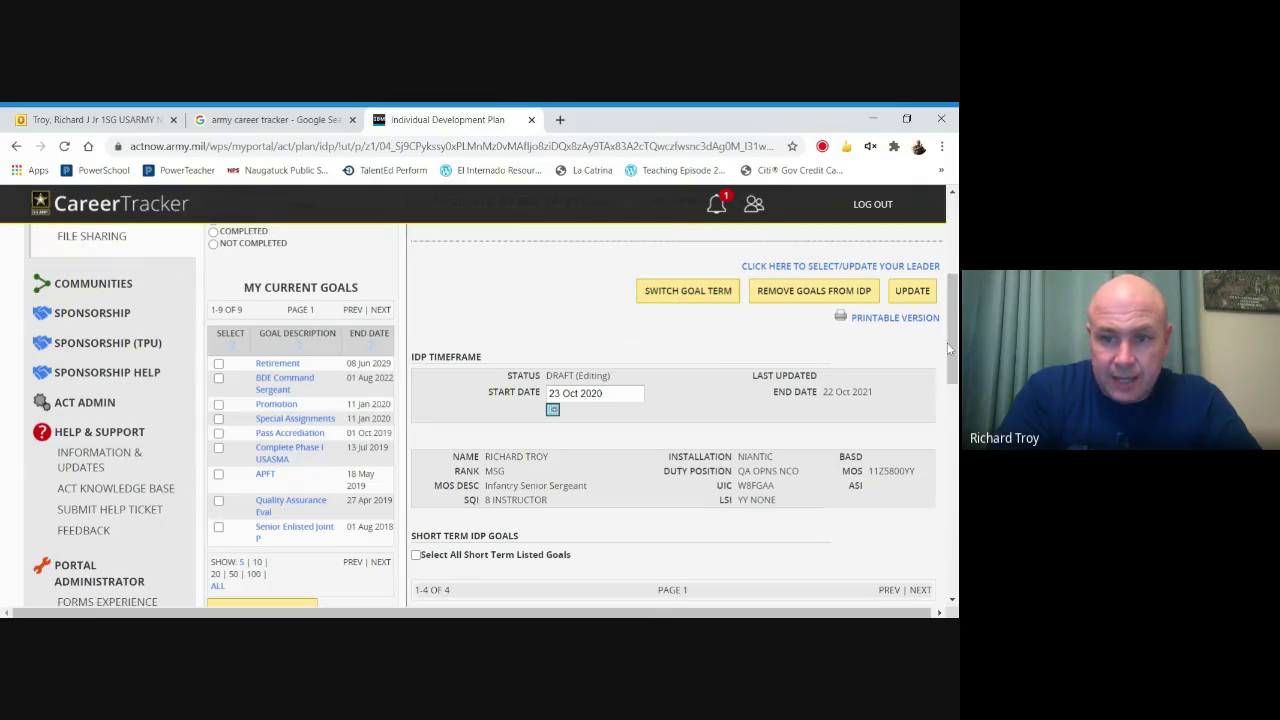
{"action": "left_click_drag", "start_coordinate": [950, 339], "coordinate": [945, 440]}
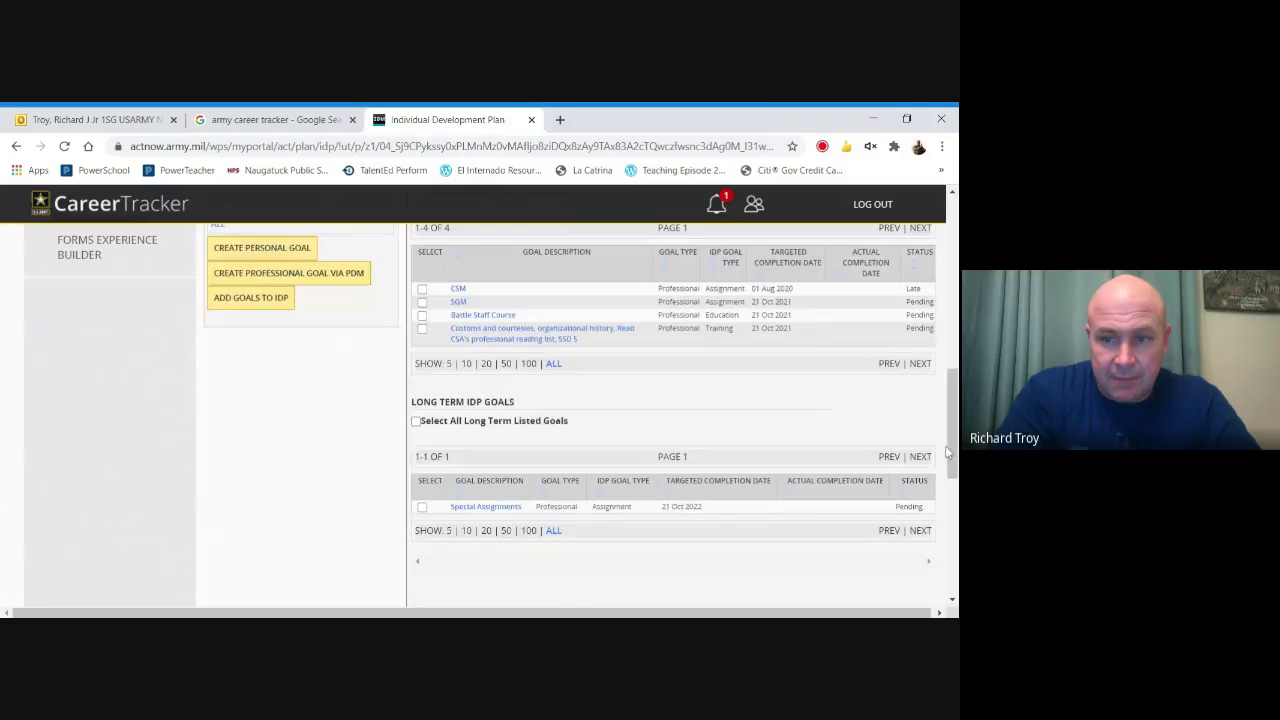
{"action": "left_click_drag", "start_coordinate": [946, 453], "coordinate": [944, 383]}
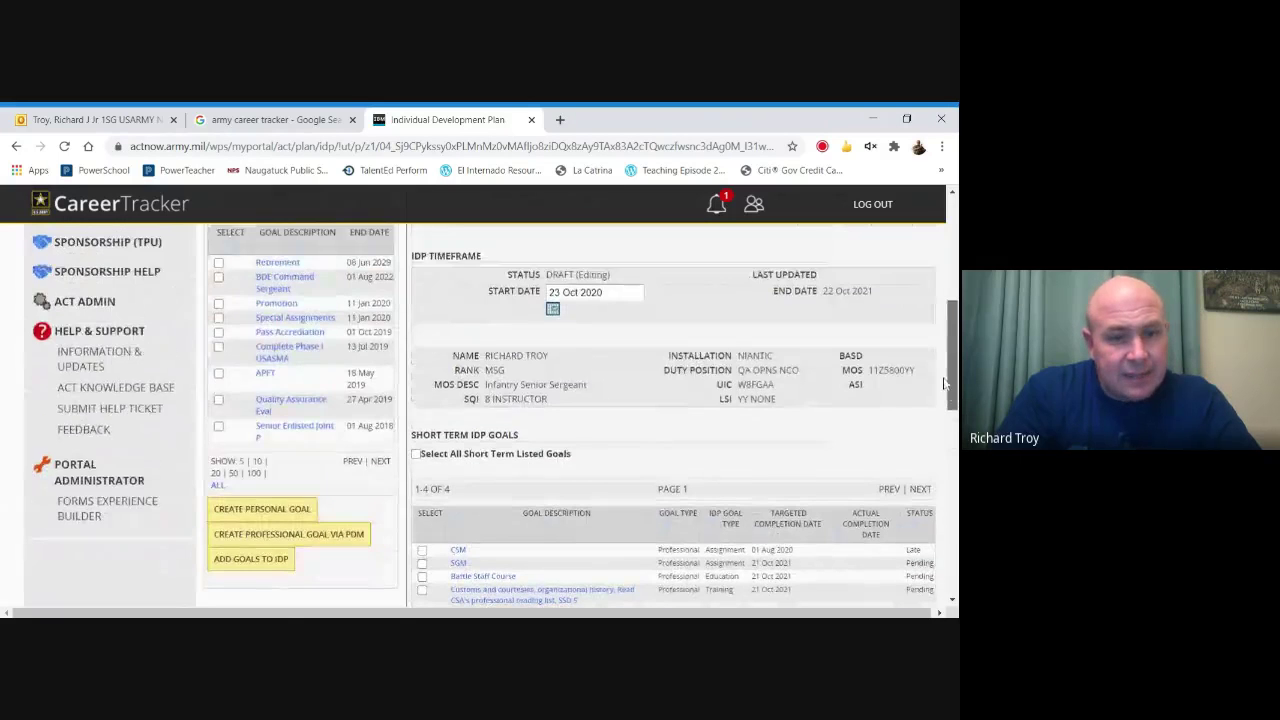
{"action": "scroll", "coordinate": [944, 383], "scroll_direction": "up", "scroll_amount": 2}
Start a new personal goal running from 23 Oct 2020 to 21 Oct 2021.
{"action": "left_click", "coordinate": [276, 543]}
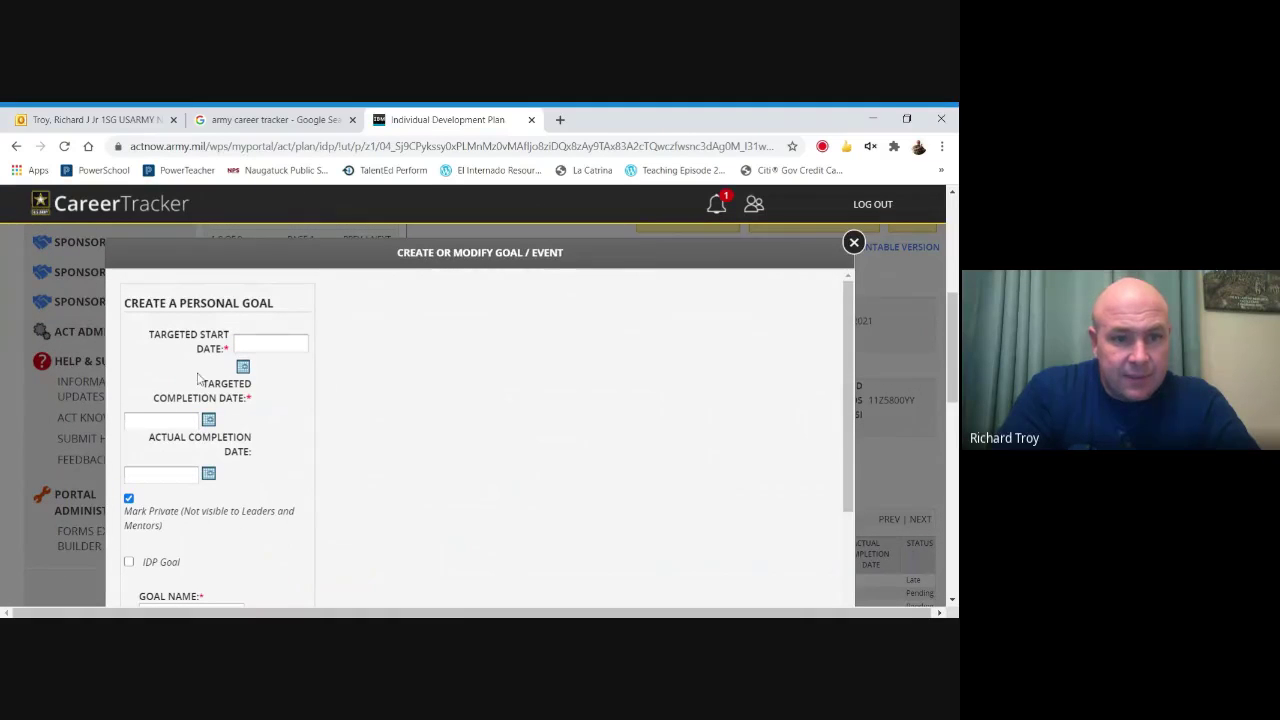
{"action": "left_click", "coordinate": [243, 367]}
{"action": "left_click", "coordinate": [318, 444]}
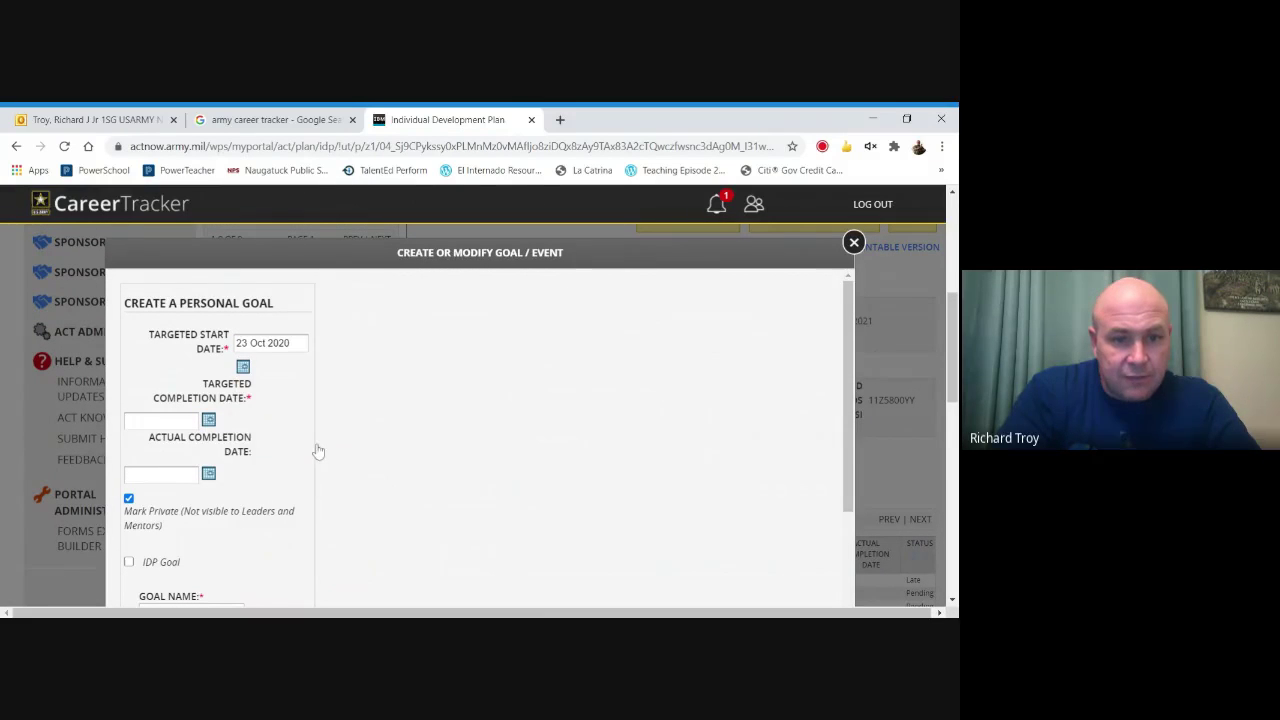
{"action": "left_click", "coordinate": [209, 420]}
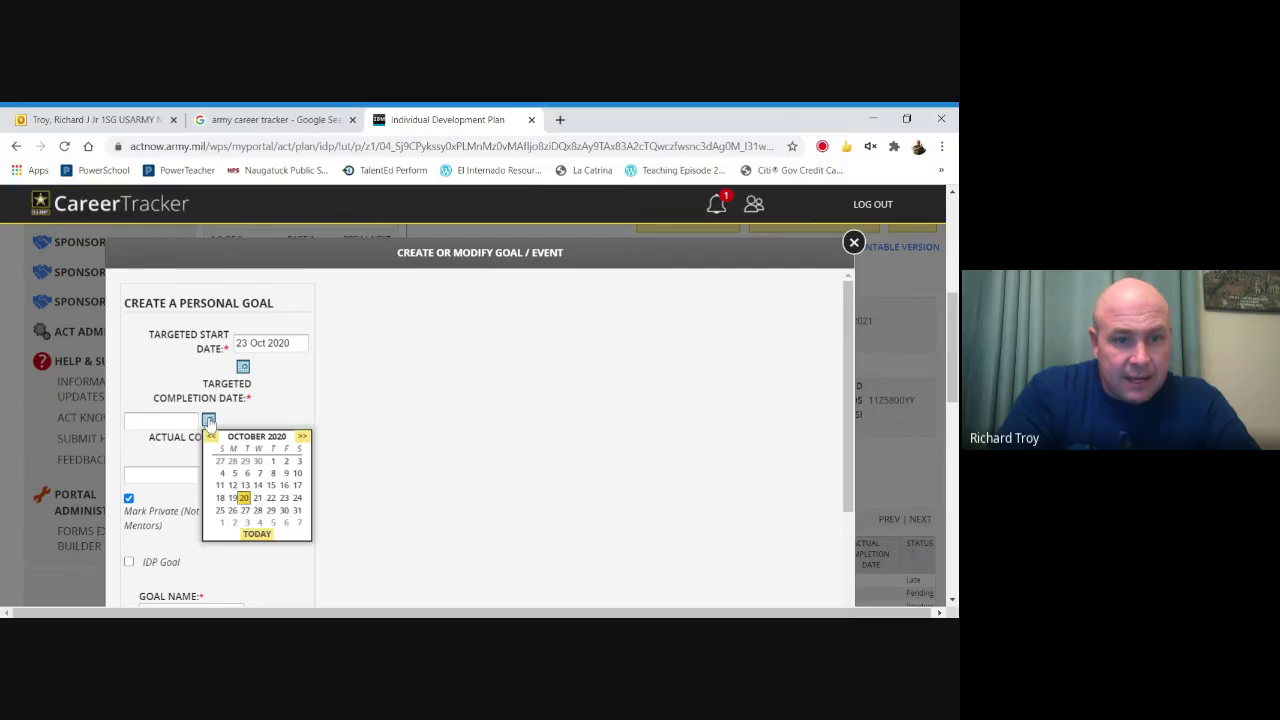
{"action": "left_click", "coordinate": [302, 437]}
{"action": "left_click", "coordinate": [302, 437]}
{"action": "left_click", "coordinate": [302, 437]}
{"action": "left_click", "coordinate": [302, 437]}
{"action": "left_click", "coordinate": [302, 437]}
{"action": "left_click", "coordinate": [302, 437]}
{"action": "left_click", "coordinate": [302, 437]}
{"action": "left_click", "coordinate": [302, 437]}
{"action": "left_click", "coordinate": [302, 437]}
{"action": "left_click", "coordinate": [302, 437]}
{"action": "left_click", "coordinate": [302, 437]}
{"action": "left_click", "coordinate": [302, 437]}
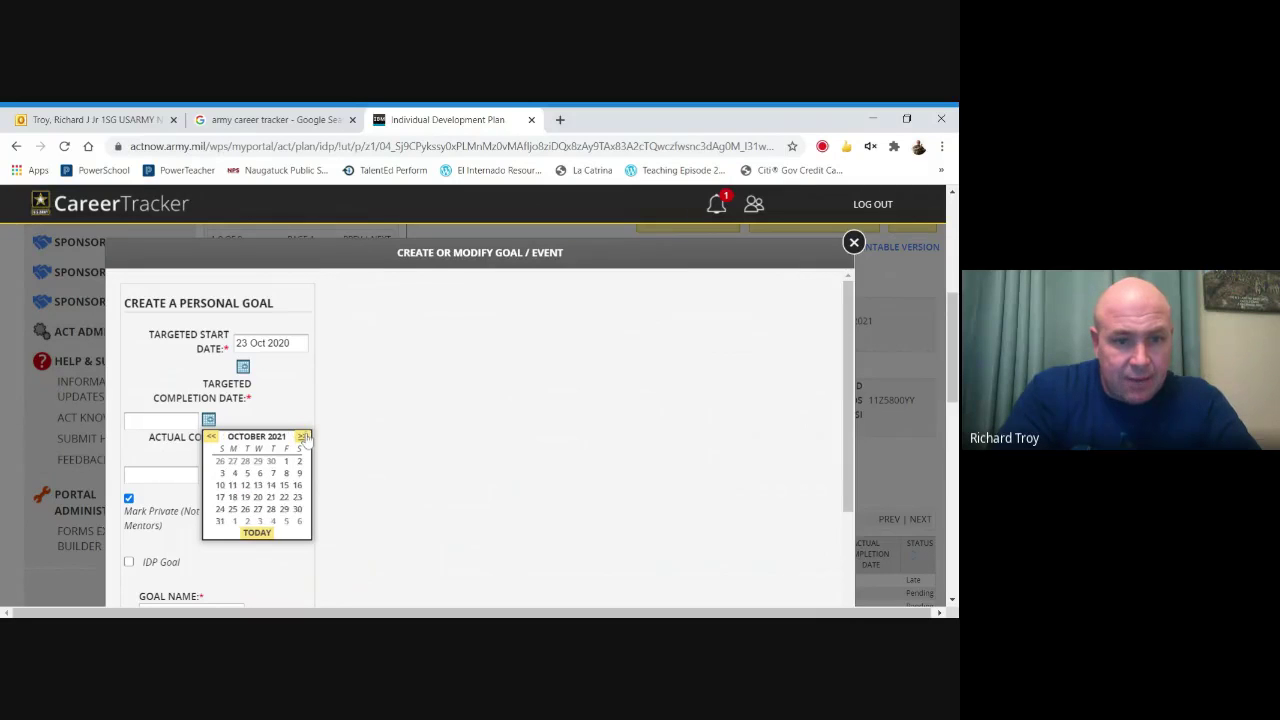
{"action": "left_click", "coordinate": [270, 500]}
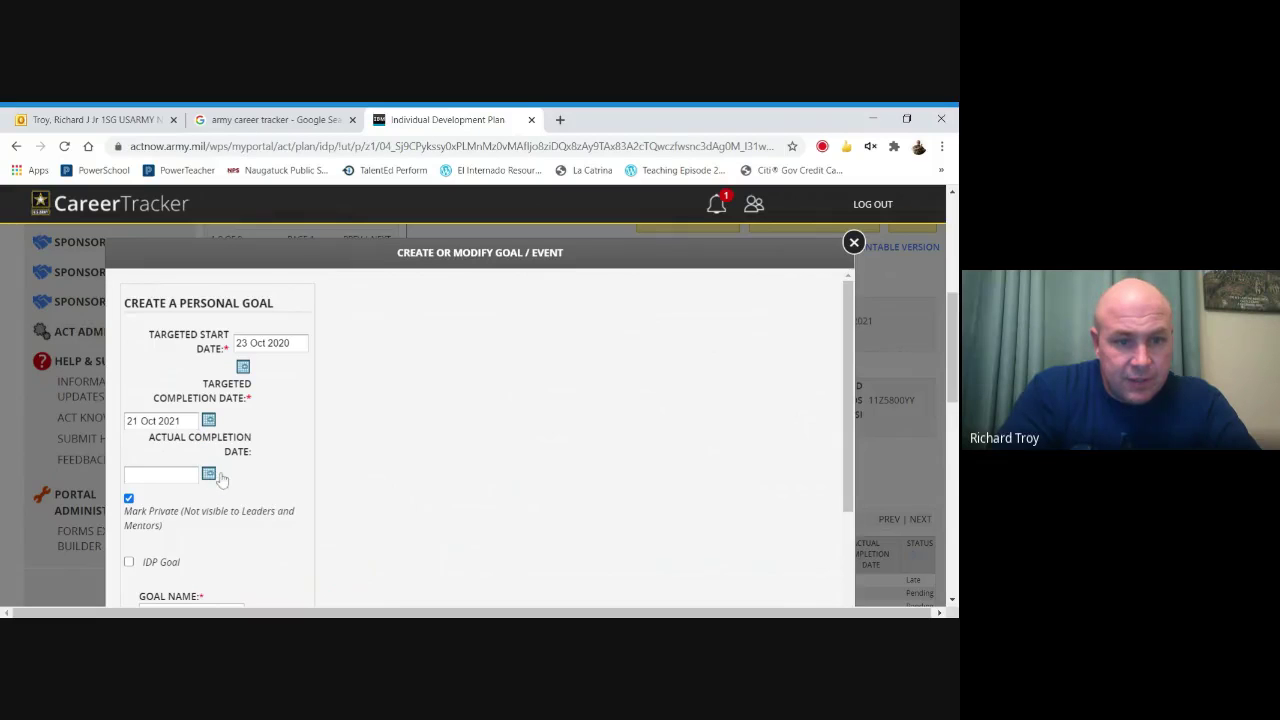
Make it a Training-type IDP goal named 'ACFT'.
{"action": "left_click_drag", "start_coordinate": [948, 340], "coordinate": [948, 377]}
{"action": "left_click", "coordinate": [128, 561]}
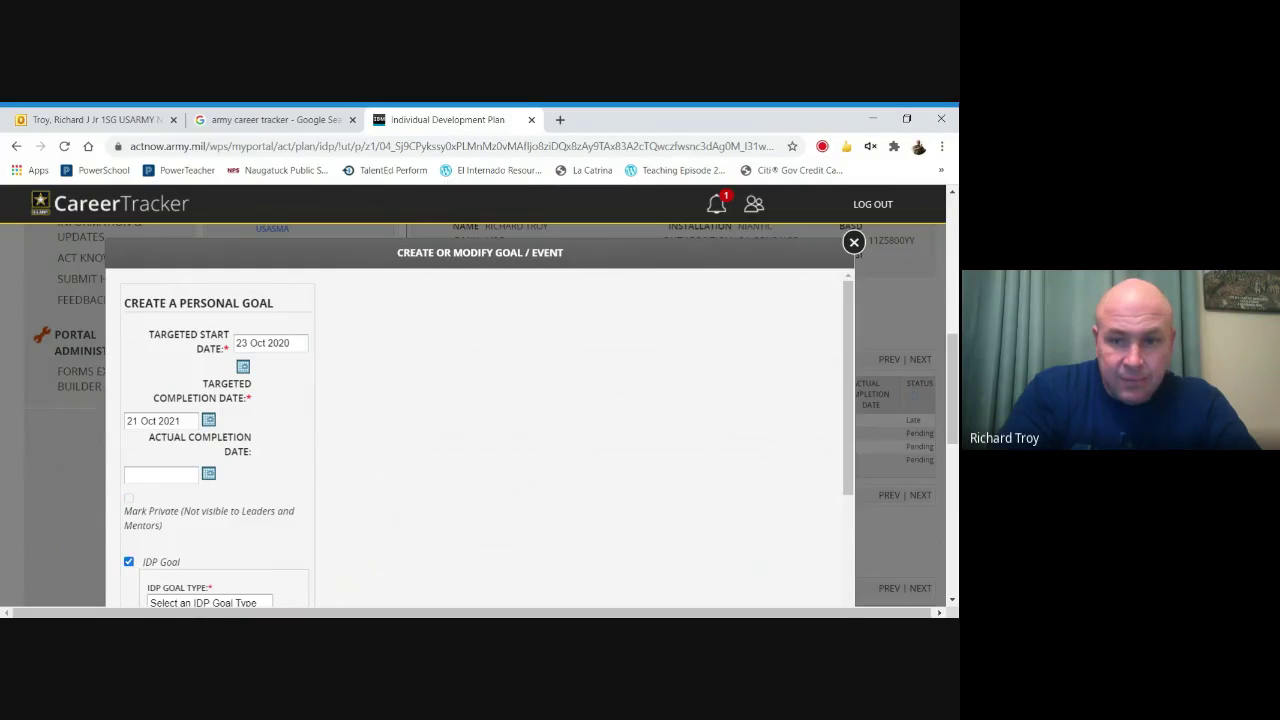
{"action": "scroll", "coordinate": [222, 511], "scroll_direction": "down", "scroll_amount": 1}
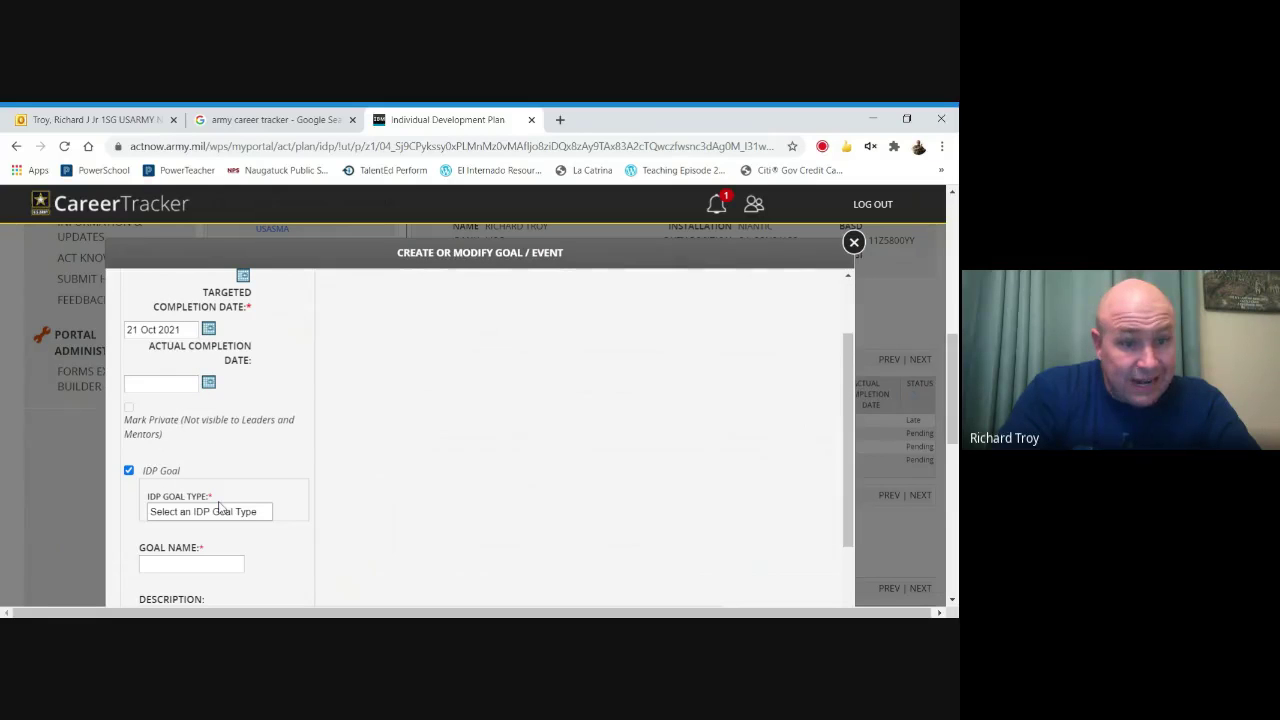
{"action": "key", "text": "t"}
{"action": "left_click", "coordinate": [216, 566]}
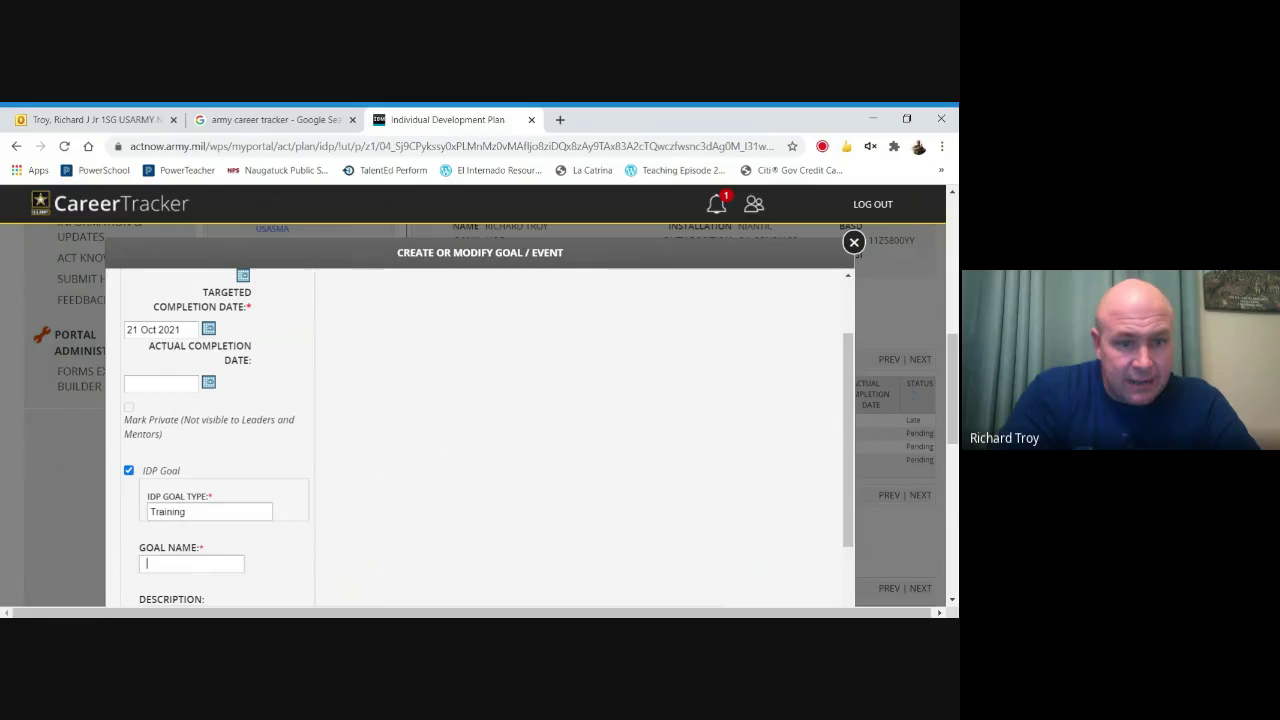
{"action": "type", "text": "ACFT"}
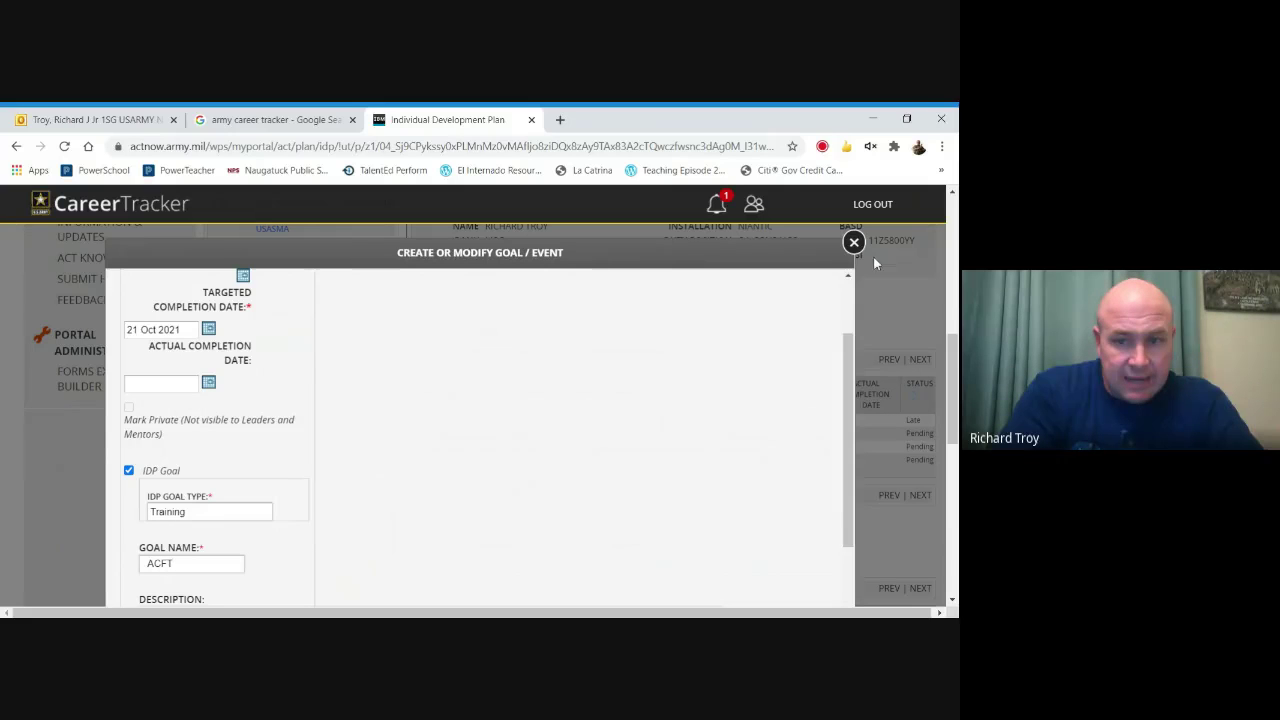
Describe it as 'Score 540 on Army Combat Fitness Test' and save the goal.
{"action": "left_click_drag", "start_coordinate": [841, 359], "coordinate": [841, 436]}
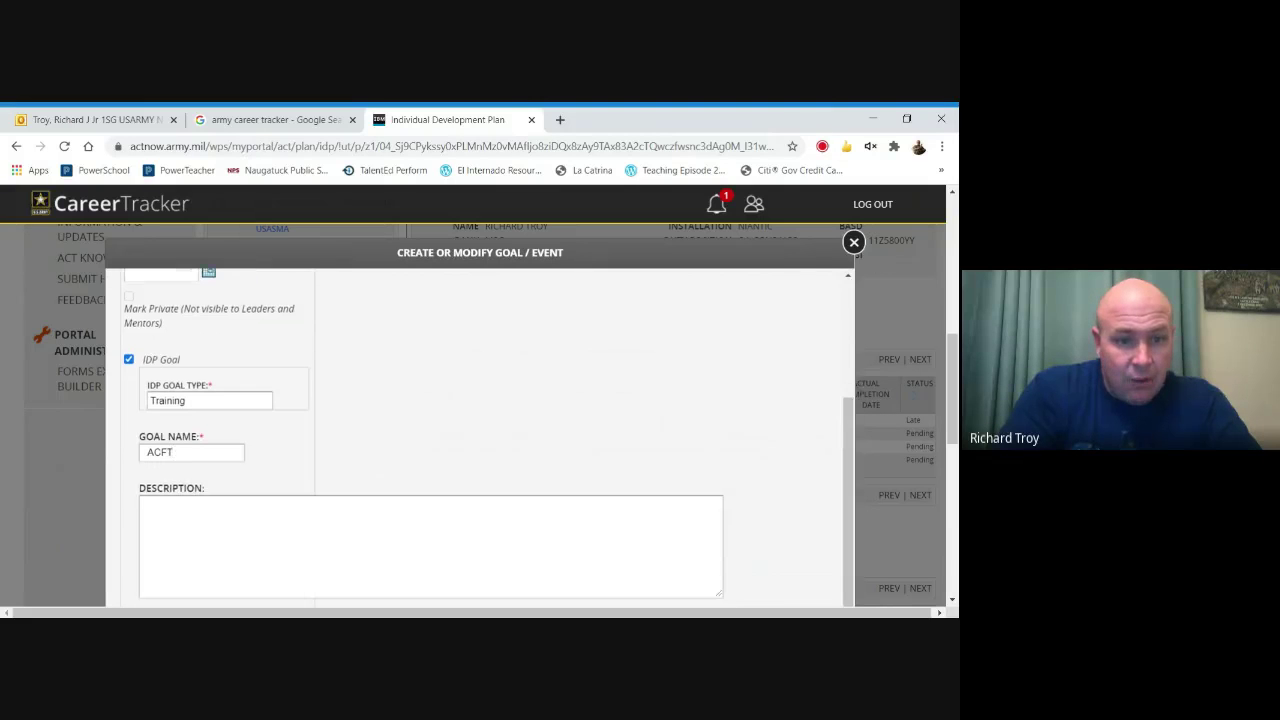
{"action": "left_click", "coordinate": [142, 503]}
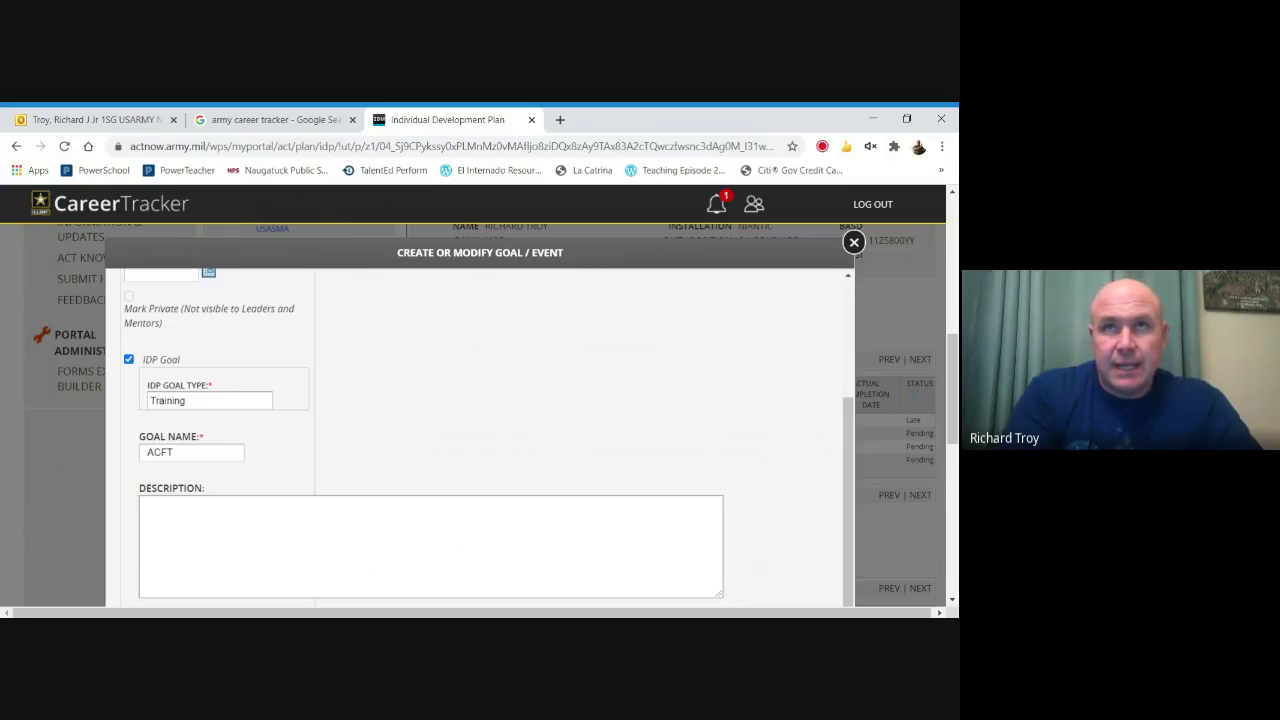
{"action": "type", "text": "Score 540 on Army C"}
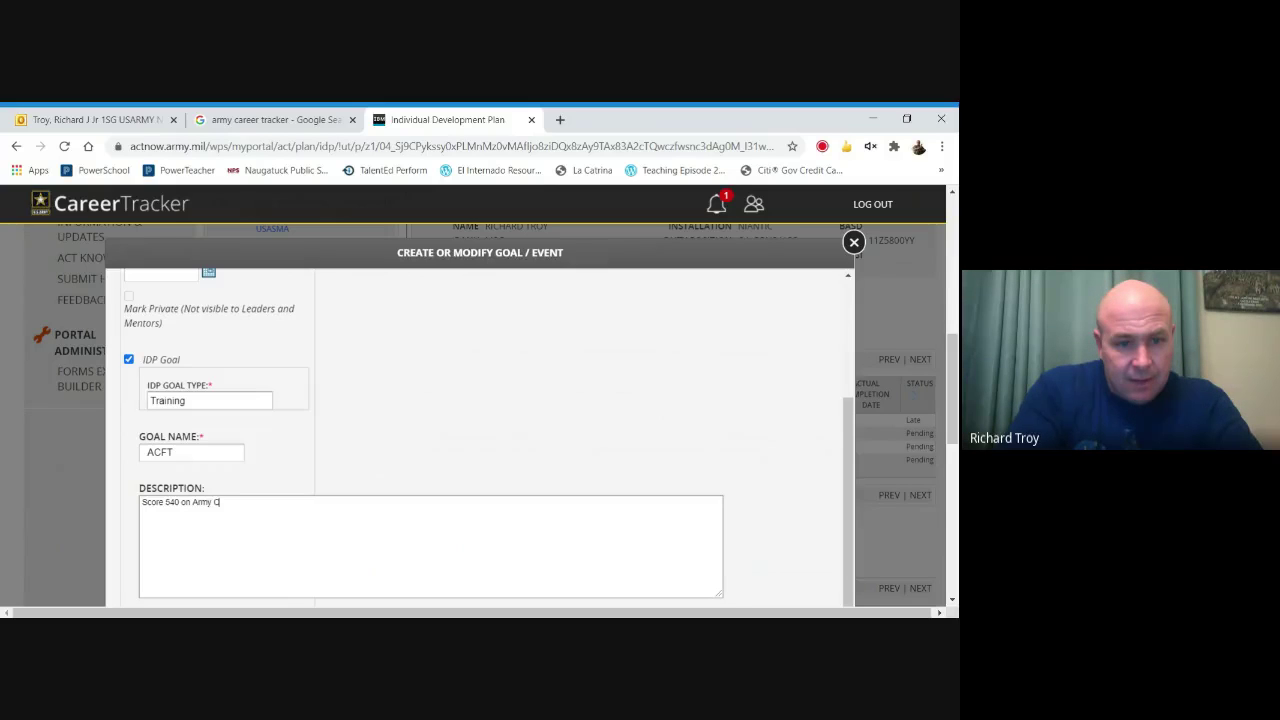
{"action": "type", "text": "ness T"}
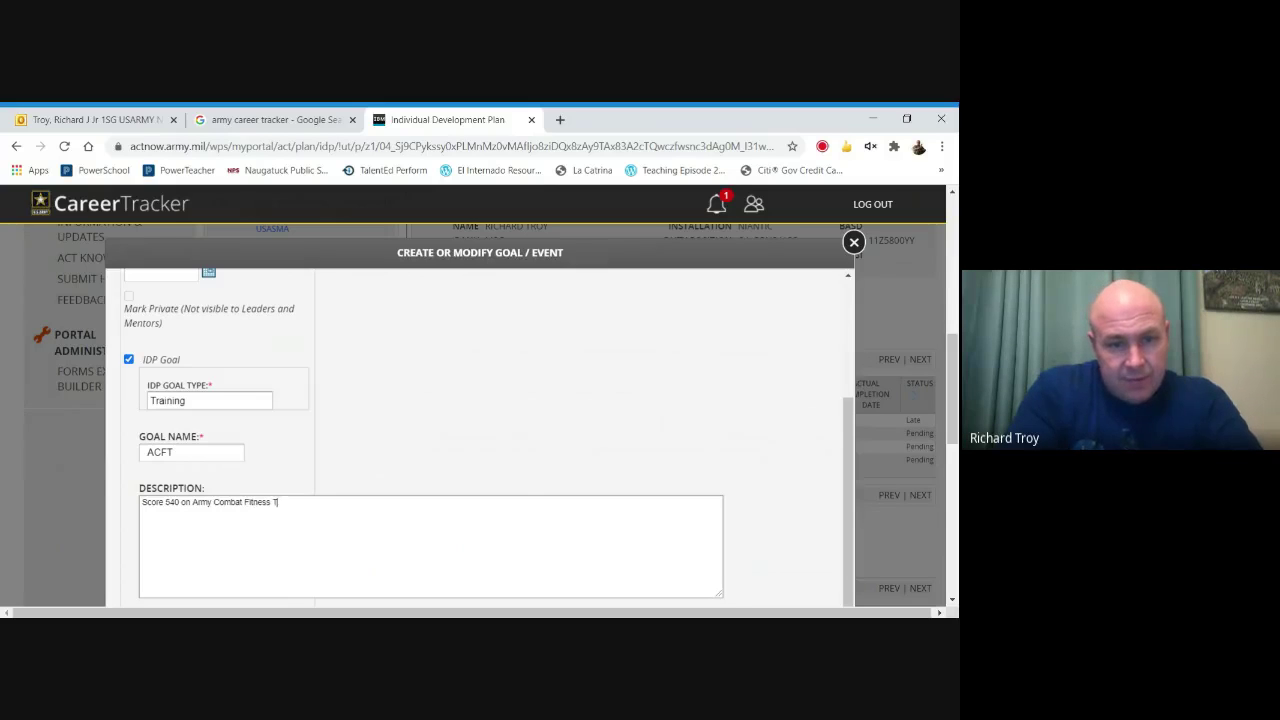
{"action": "type", "text": "est"}
{"action": "scroll", "coordinate": [835, 566], "scroll_direction": "down", "scroll_amount": 1}
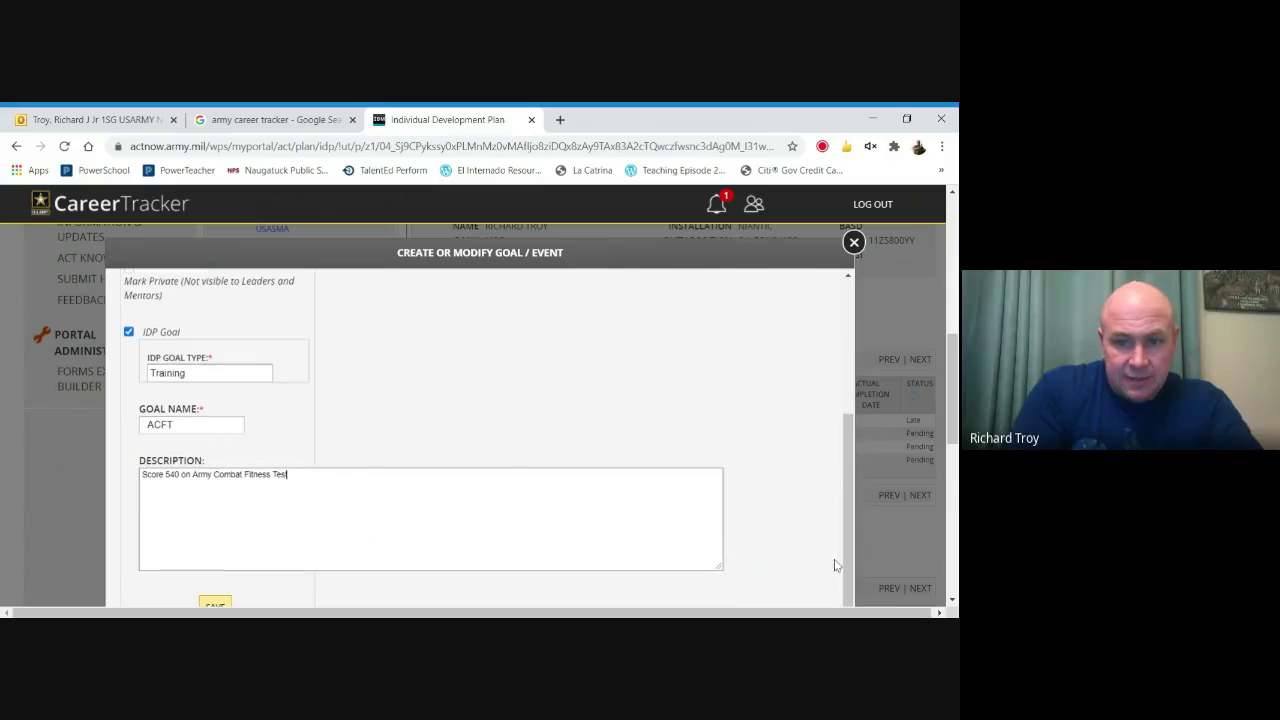
{"action": "left_click", "coordinate": [215, 604]}
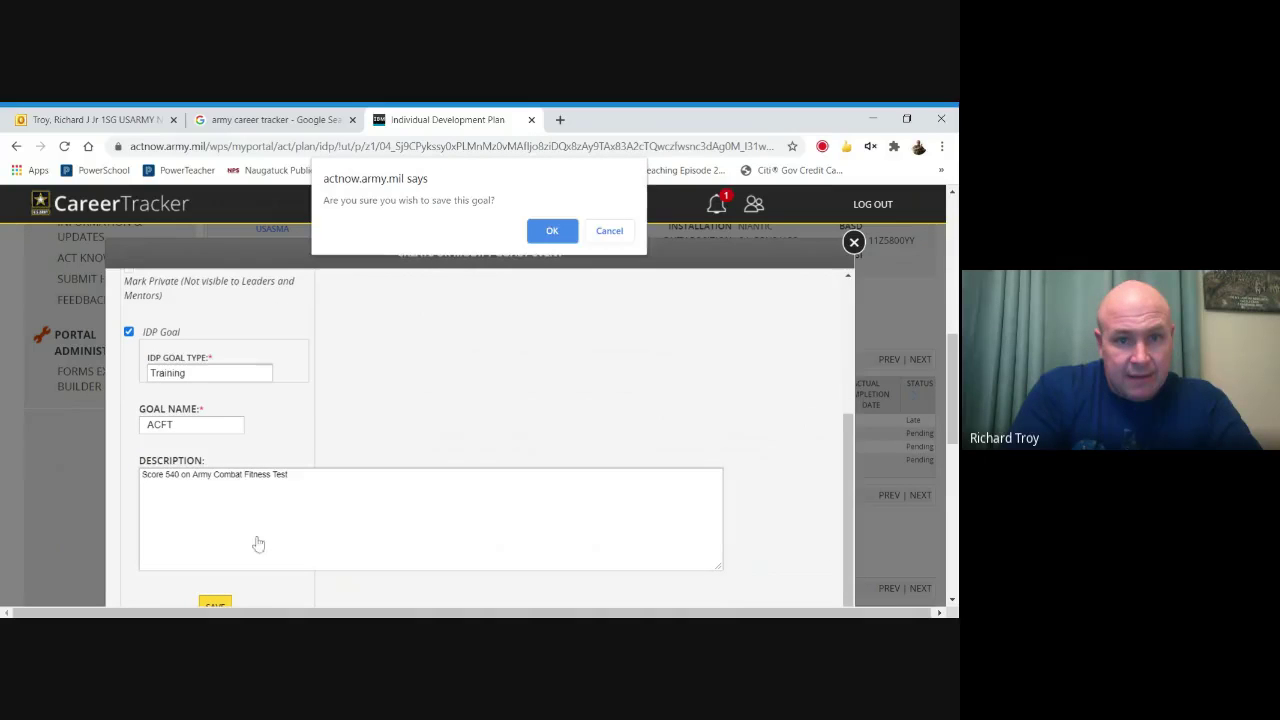
{"action": "left_click", "coordinate": [550, 235]}
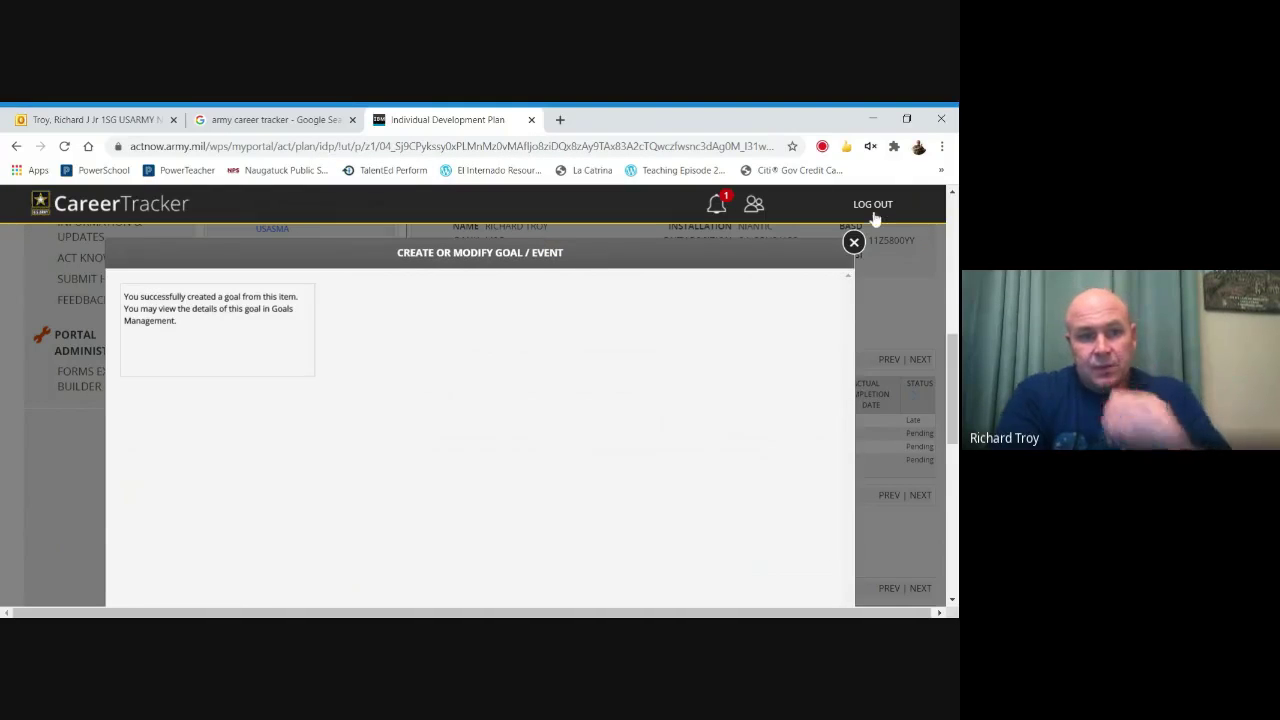
{"action": "left_click", "coordinate": [853, 242]}
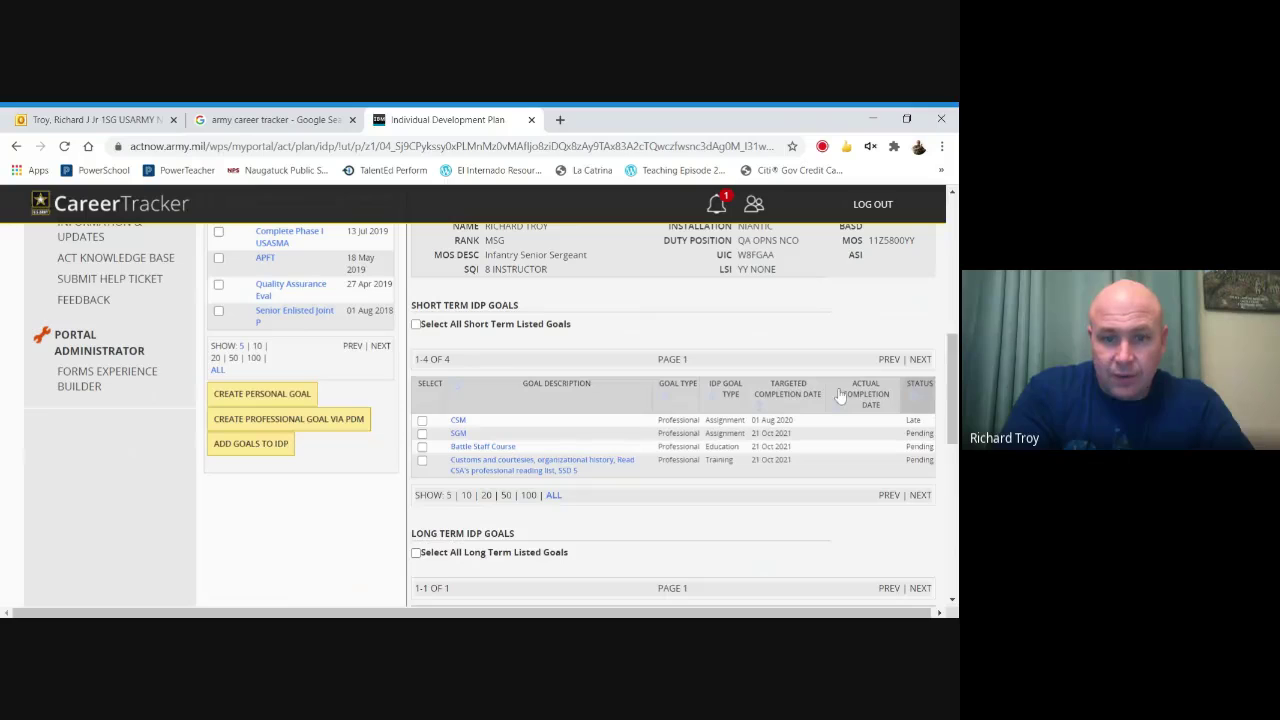
Select the ACFT goal under My Current Goals and add it to the IDP.
{"action": "scroll", "coordinate": [538, 338], "scroll_direction": "down", "scroll_amount": 2}
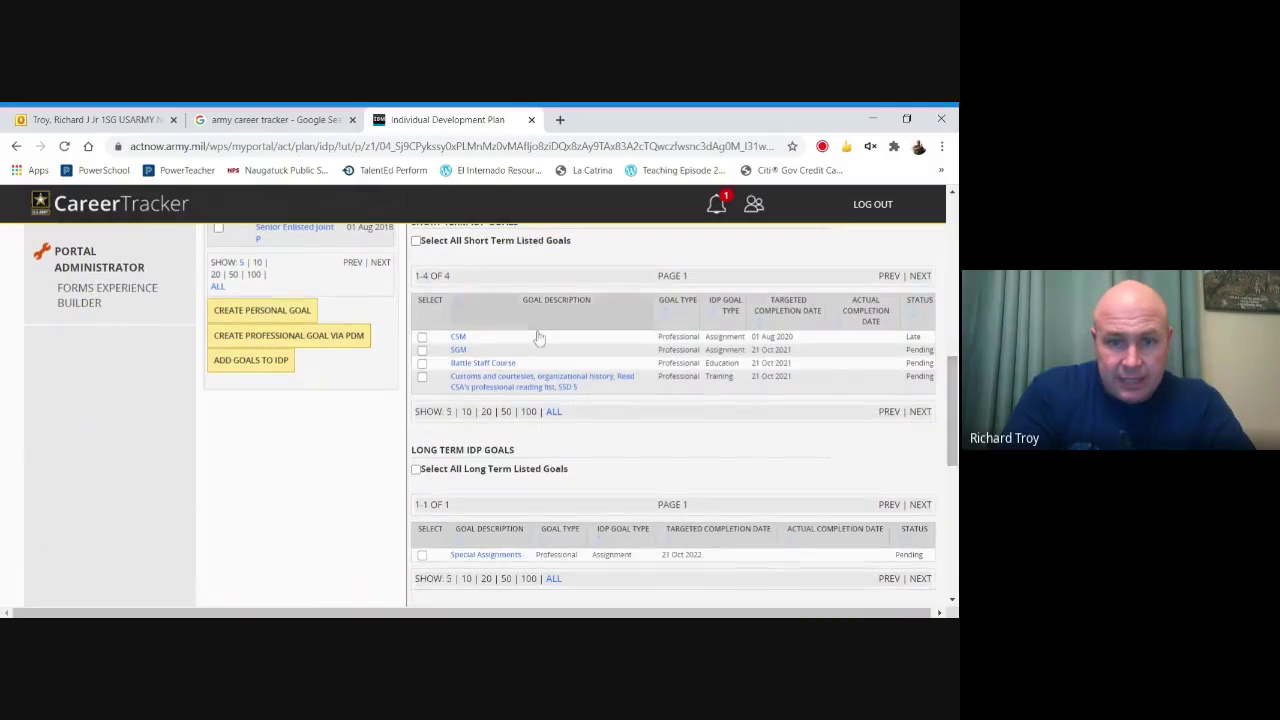
{"action": "left_click_drag", "start_coordinate": [952, 410], "coordinate": [944, 300]}
{"action": "scroll", "coordinate": [944, 300], "scroll_direction": "down", "scroll_amount": 3}
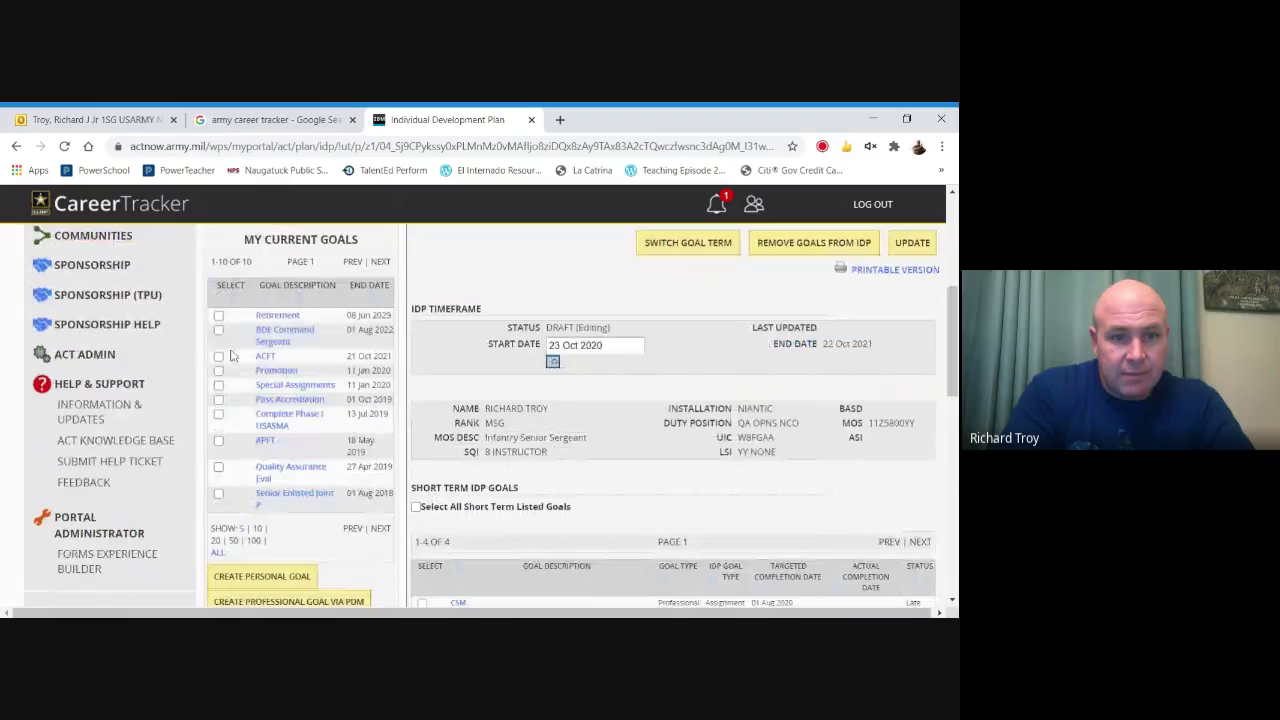
{"action": "left_click", "coordinate": [218, 356]}
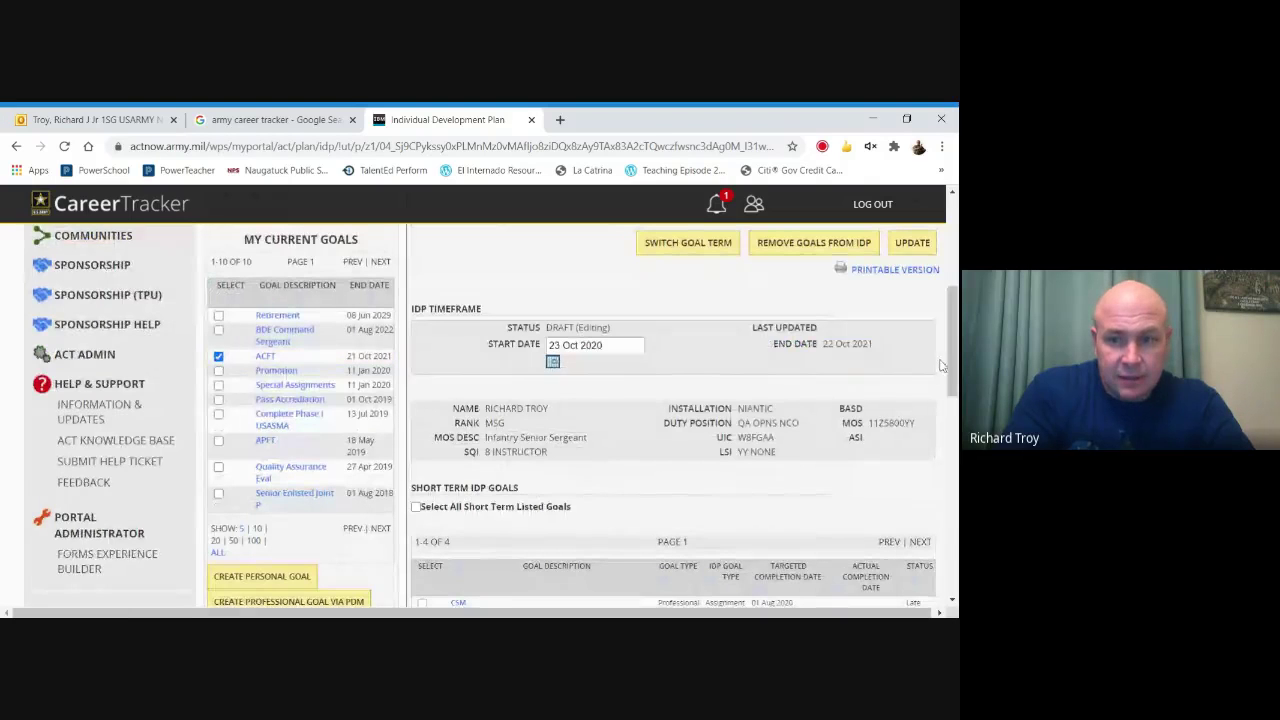
{"action": "left_click_drag", "start_coordinate": [949, 360], "coordinate": [949, 388]}
{"action": "left_click", "coordinate": [250, 517]}
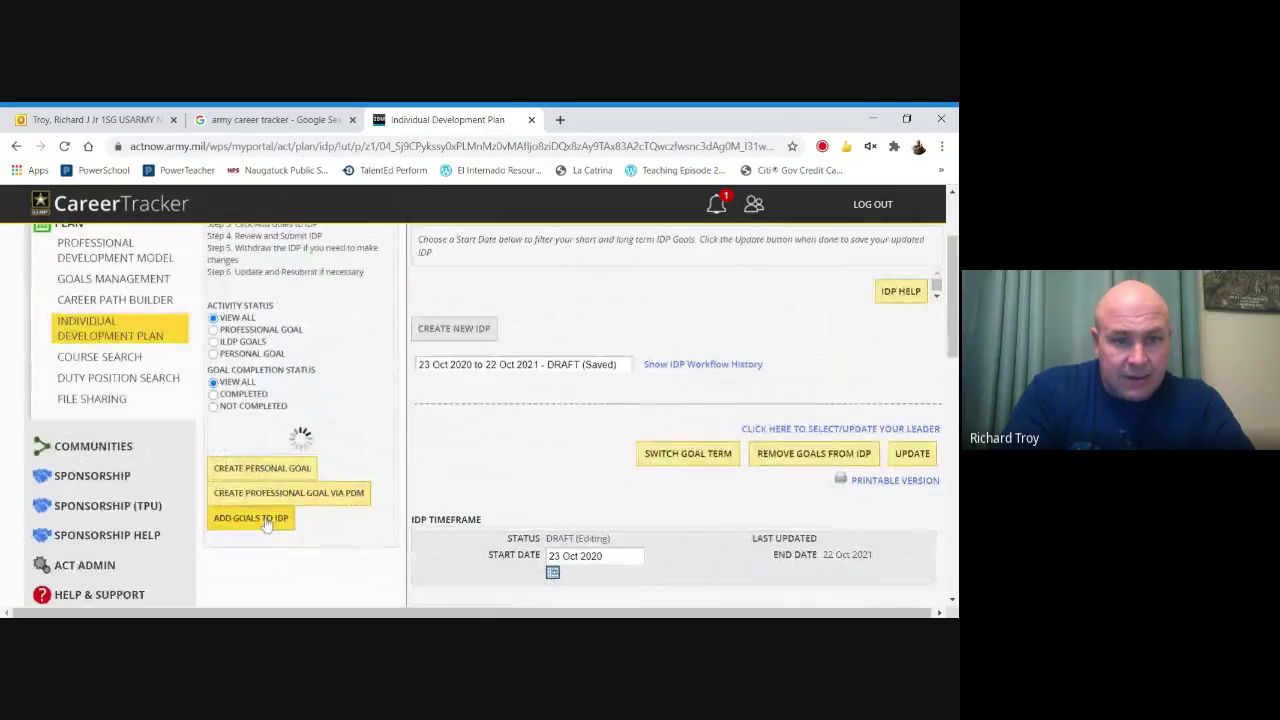
Save the updated IDP containing the ACFT goal and confirm the update.
{"action": "left_click_drag", "start_coordinate": [955, 371], "coordinate": [955, 448]}
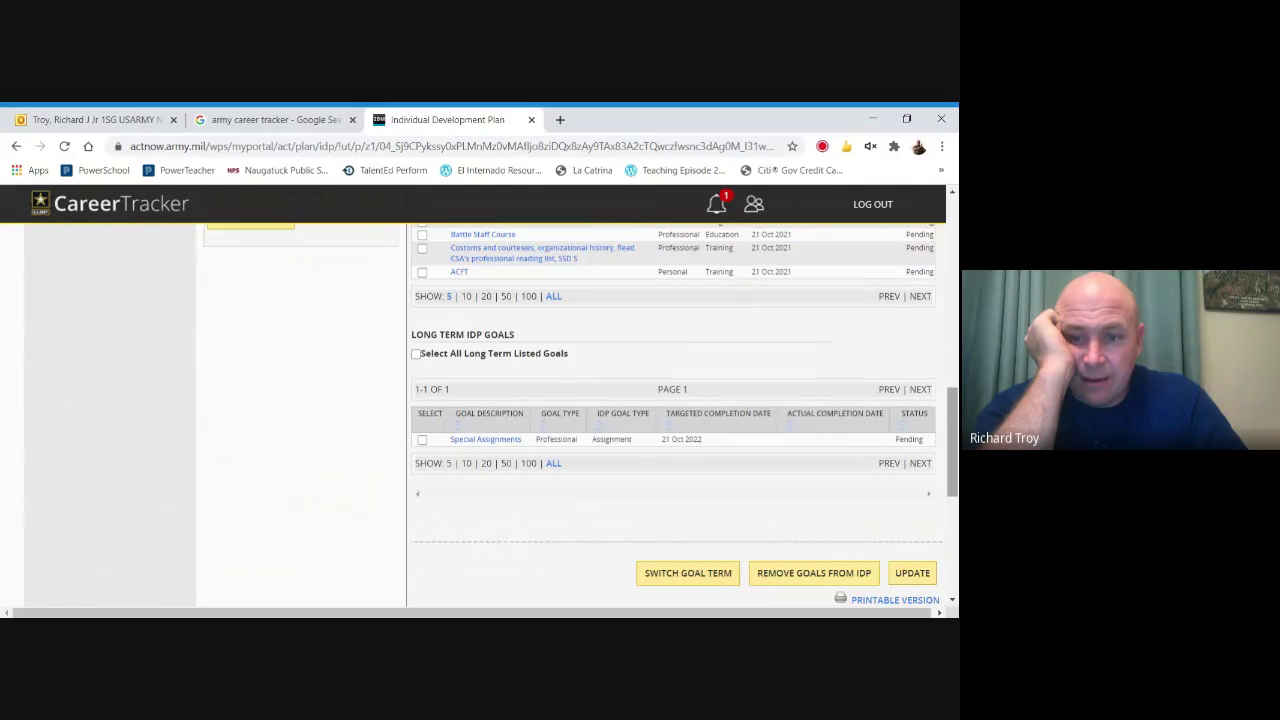
{"action": "left_click", "coordinate": [911, 576]}
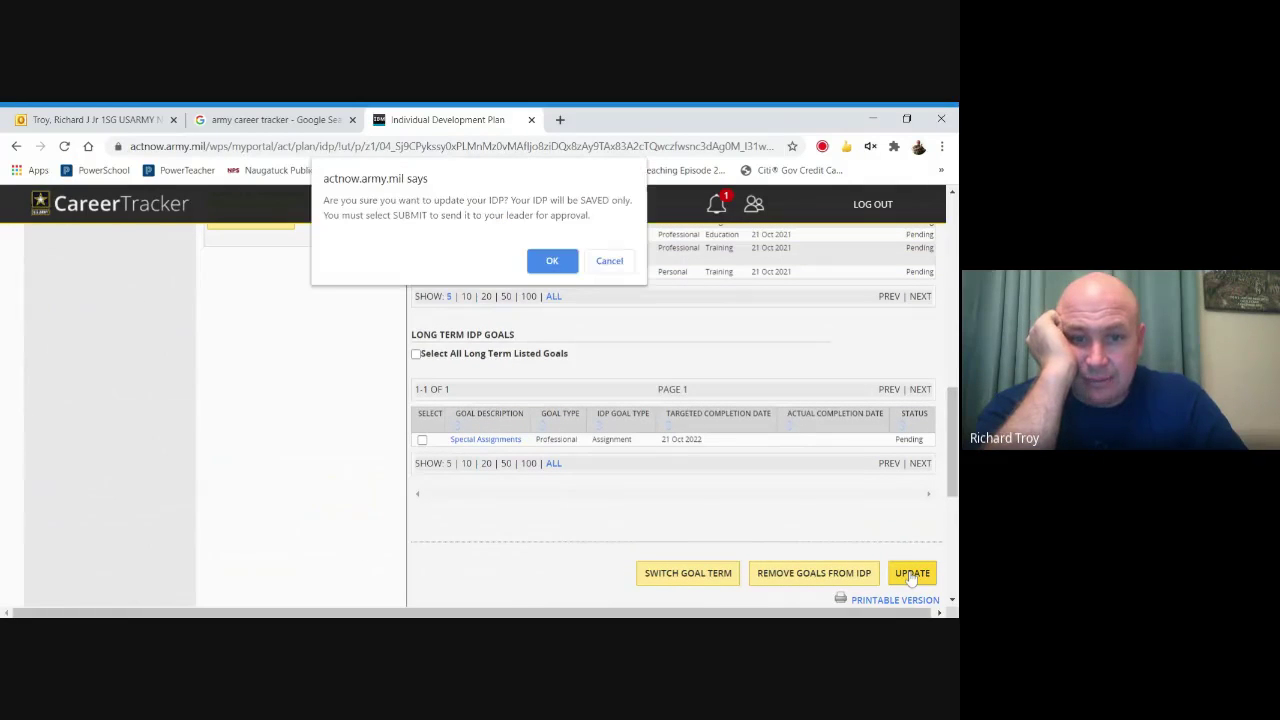
{"action": "left_click", "coordinate": [557, 262]}
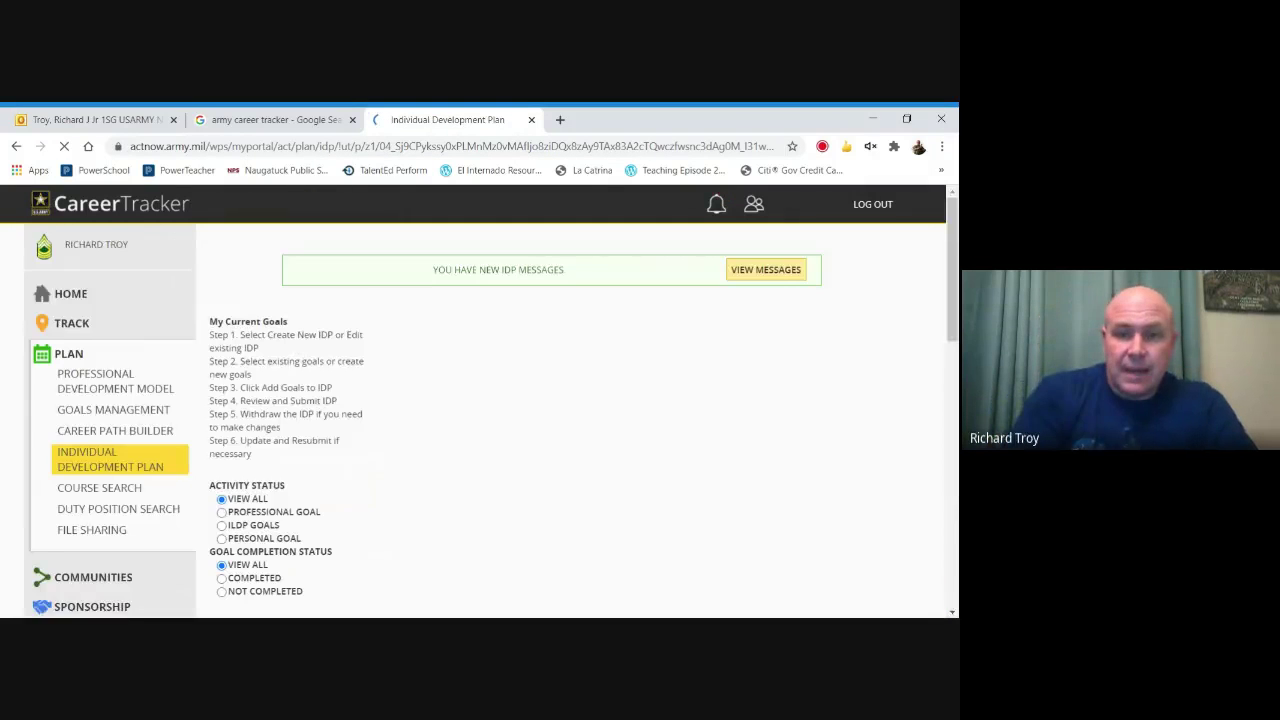
{"action": "left_click_drag", "start_coordinate": [948, 319], "coordinate": [955, 358]}
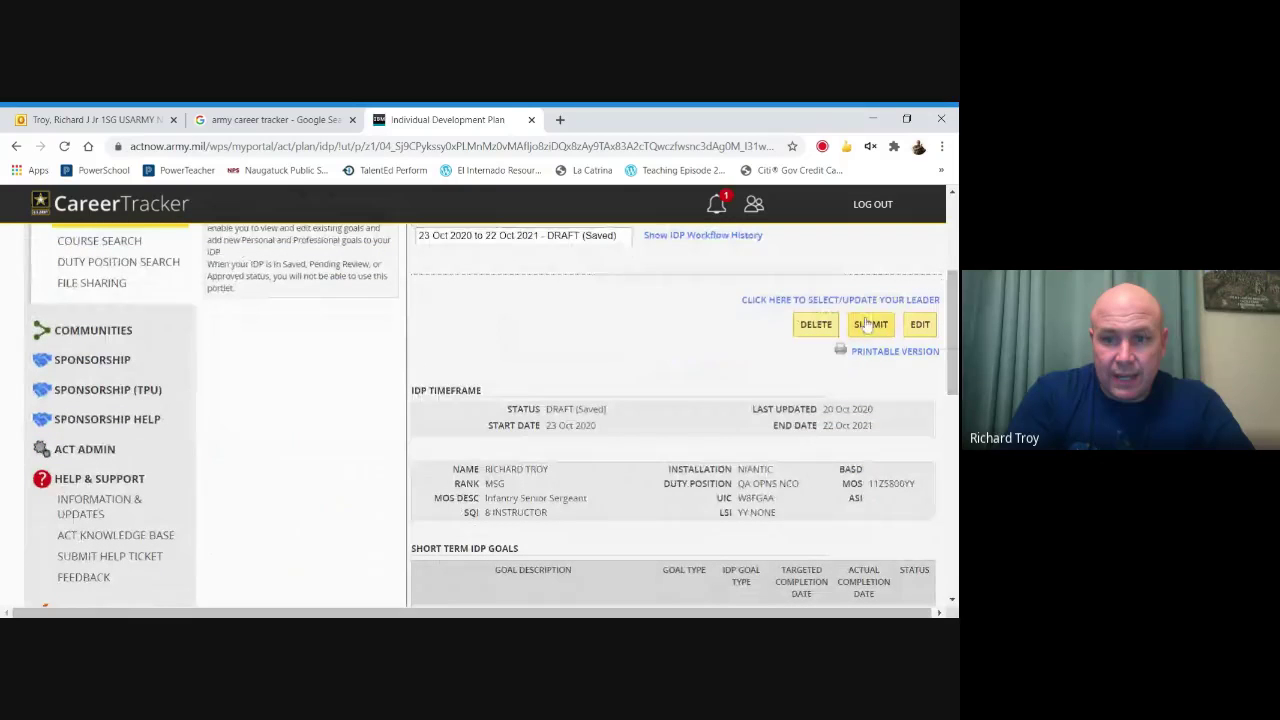
Submit the IDP, then reopen it for editing after the out-of-range goal end date warning.
{"action": "left_click", "coordinate": [866, 323]}
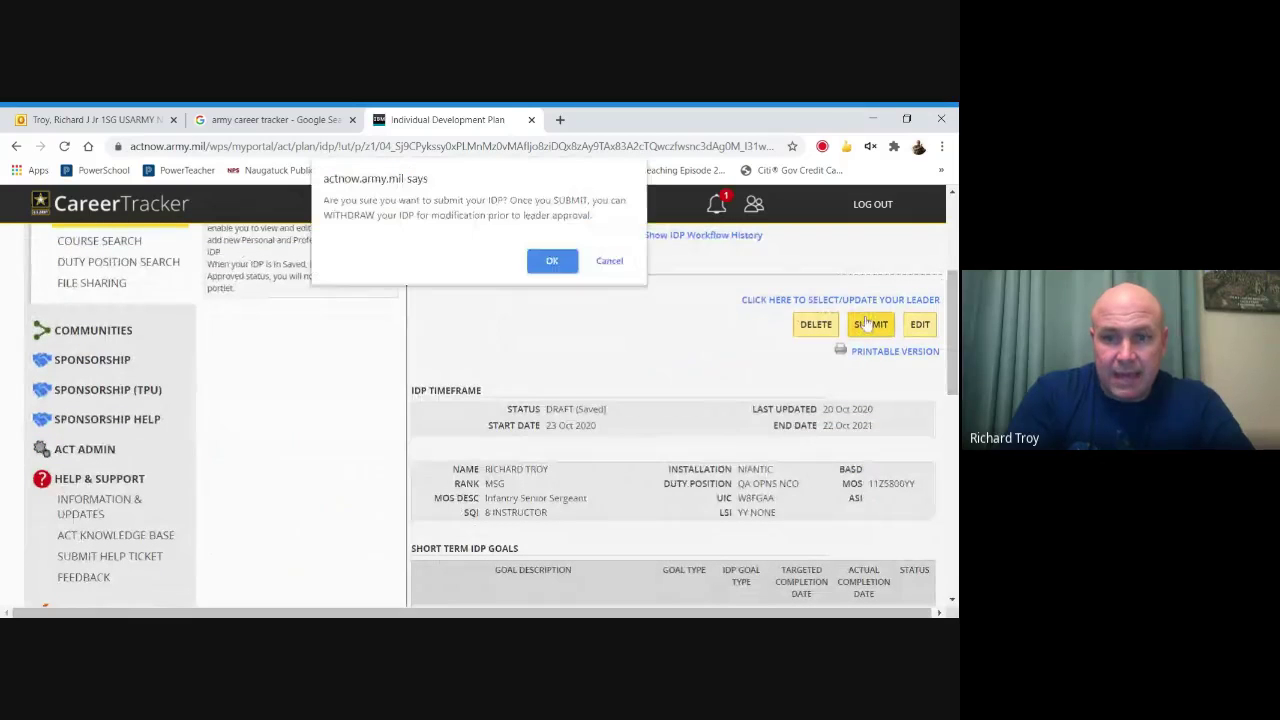
{"action": "left_click", "coordinate": [553, 261]}
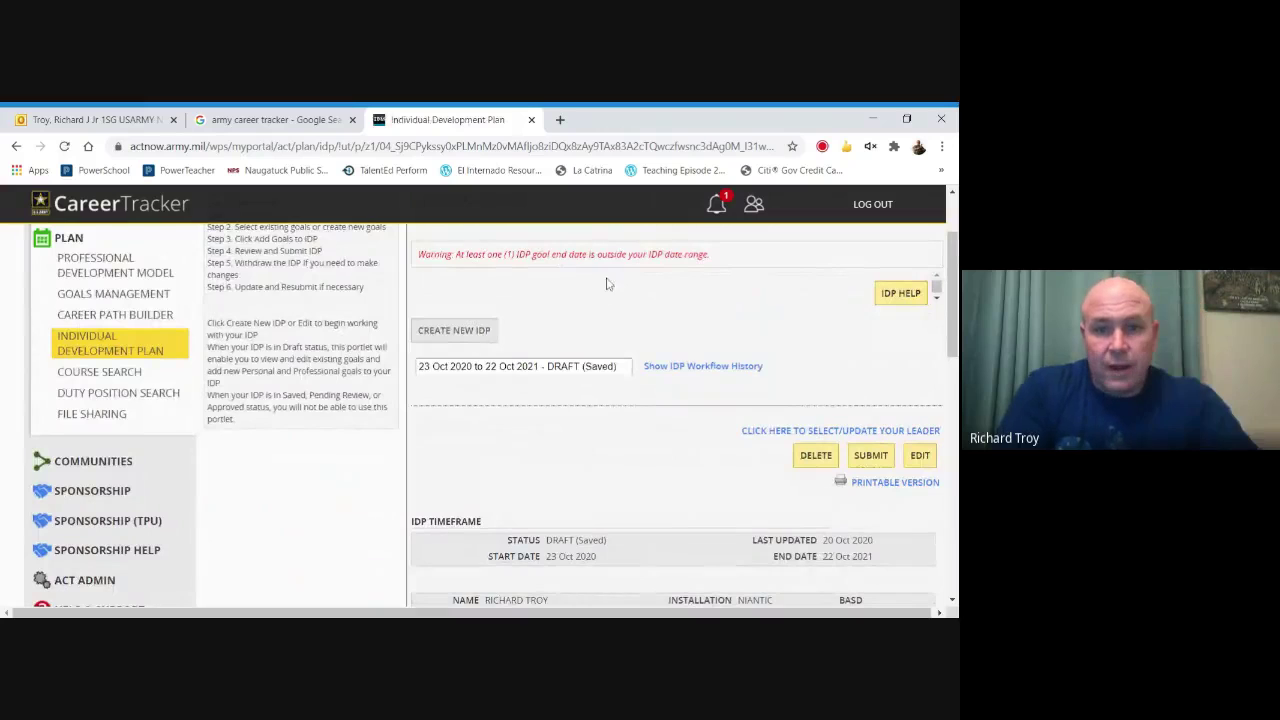
{"action": "scroll", "coordinate": [955, 288], "scroll_direction": "down", "scroll_amount": 6}
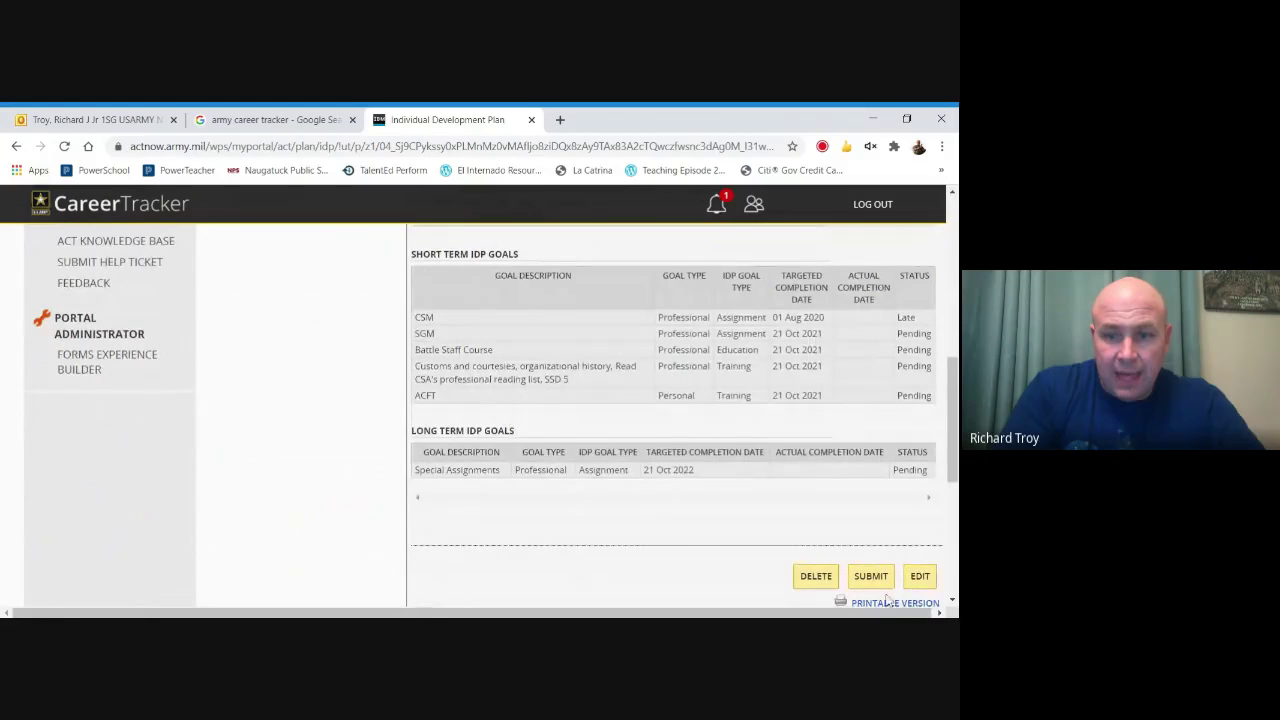
{"action": "left_click", "coordinate": [920, 578]}
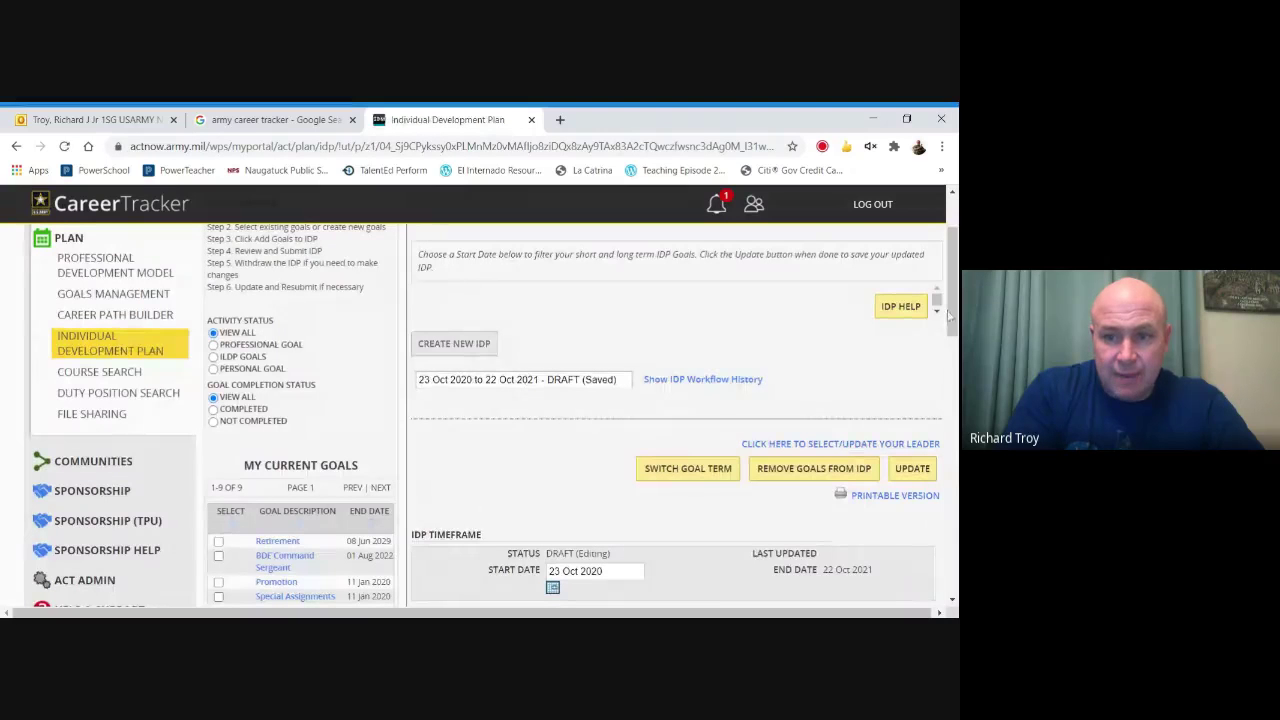
Select the CSM short-term and Special Assignments long-term goals and remove both from the IDP.
{"action": "left_click_drag", "start_coordinate": [952, 303], "coordinate": [946, 426]}
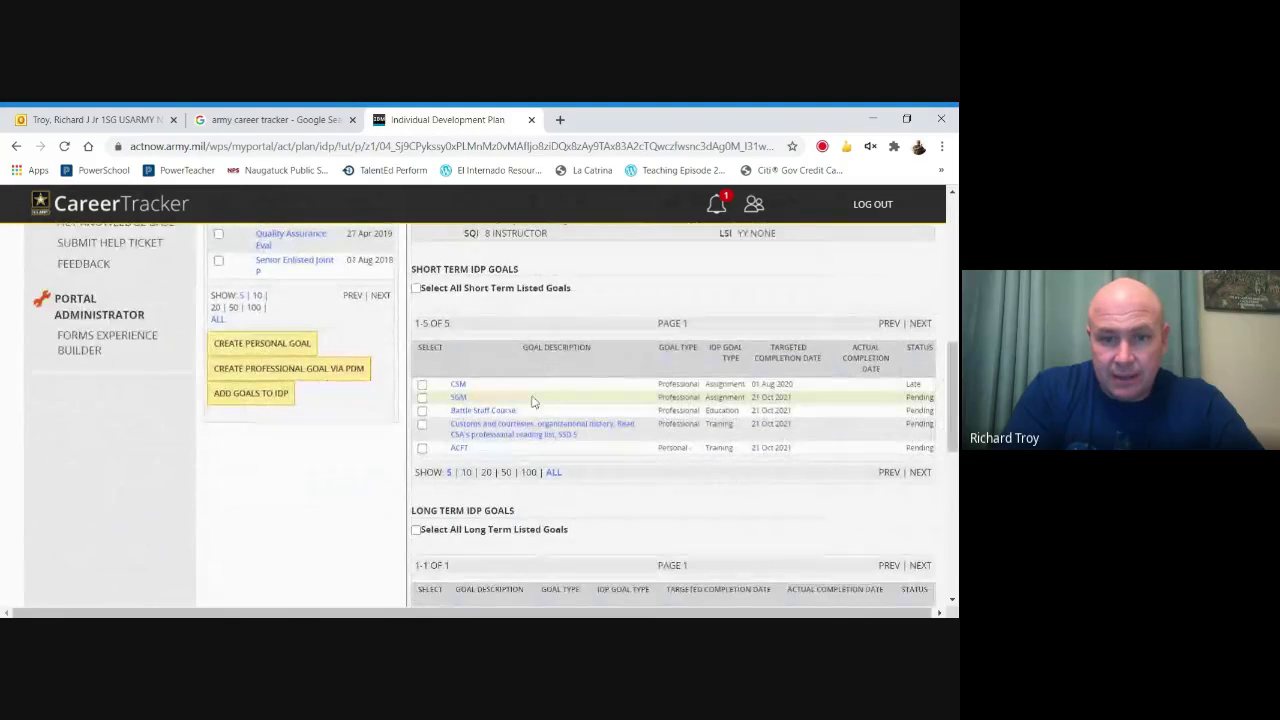
{"action": "left_click", "coordinate": [423, 386]}
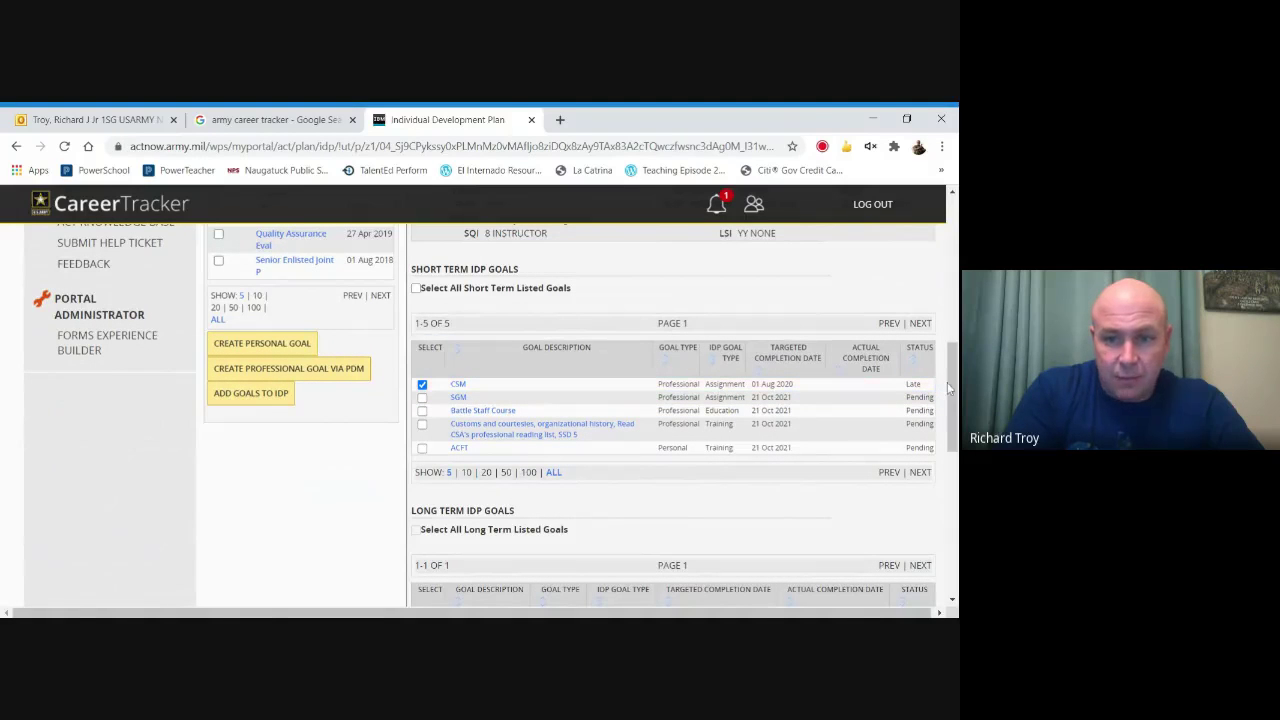
{"action": "left_click_drag", "start_coordinate": [949, 390], "coordinate": [951, 457]}
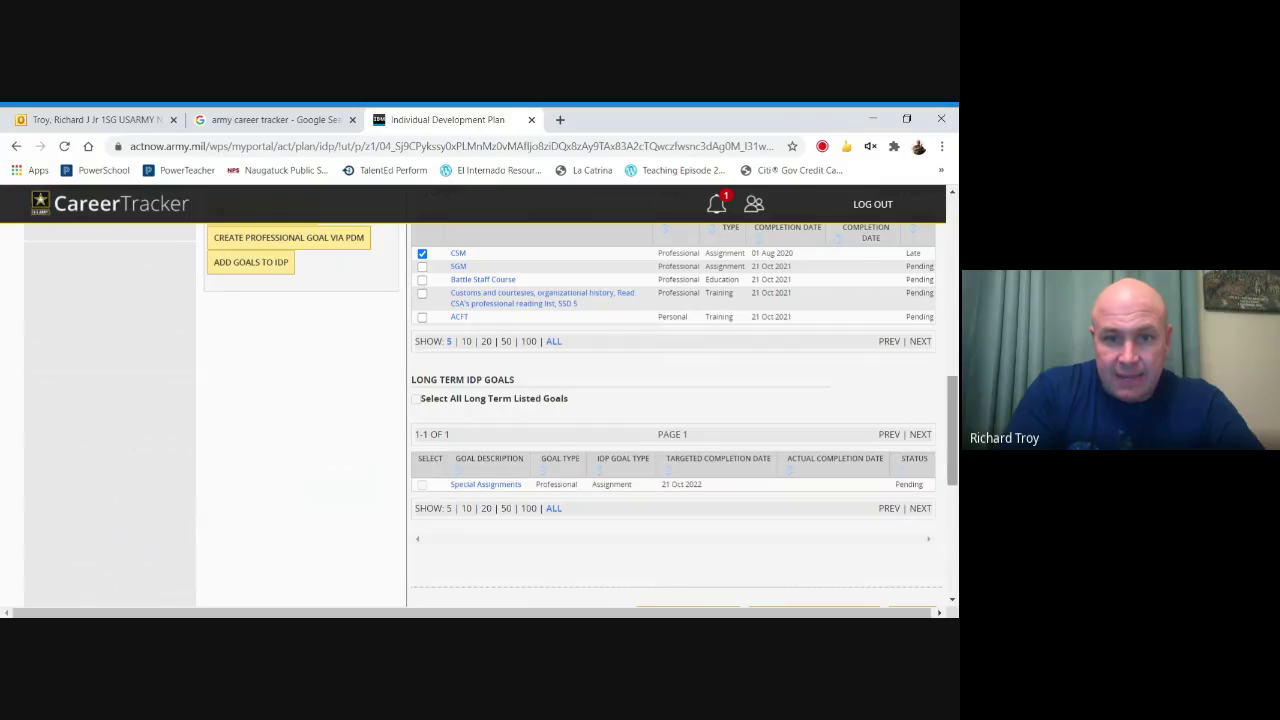
{"action": "scroll", "coordinate": [947, 442], "scroll_direction": "up", "scroll_amount": 1}
{"action": "scroll", "coordinate": [955, 420], "scroll_direction": "up", "scroll_amount": 1}
{"action": "left_click_drag", "start_coordinate": [953, 420], "coordinate": [940, 492]}
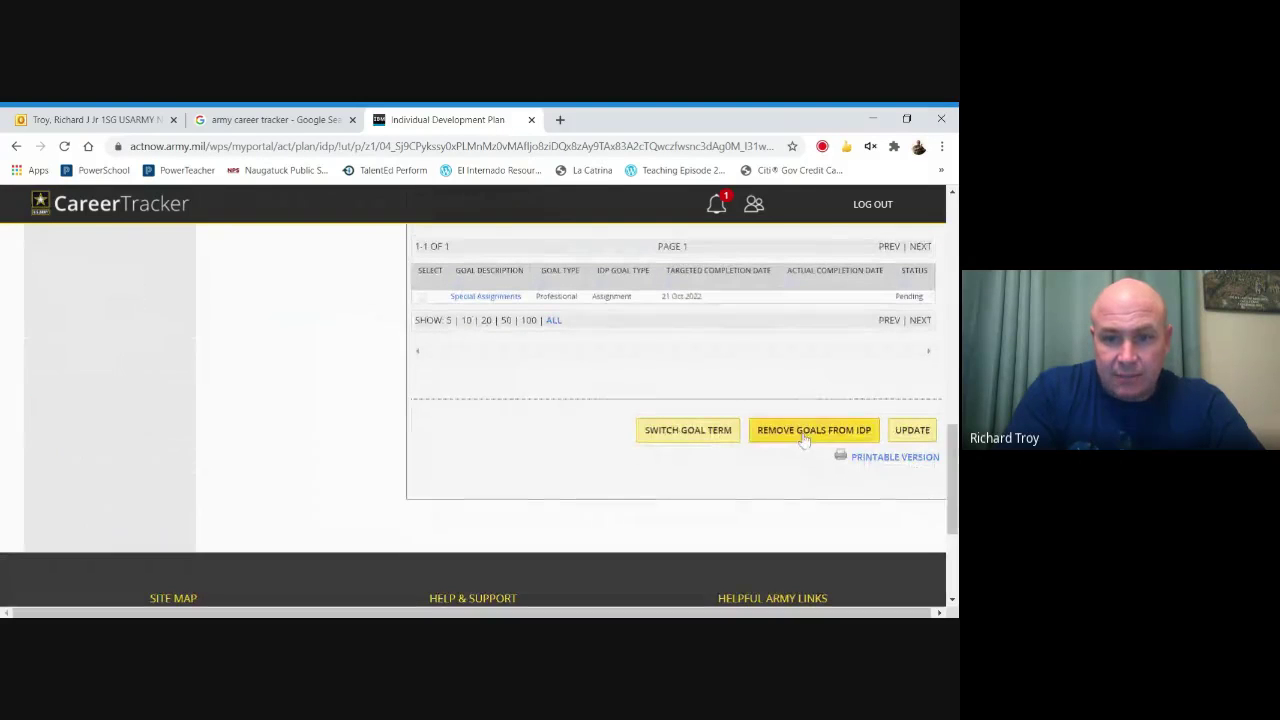
{"action": "left_click", "coordinate": [422, 297]}
{"action": "left_click", "coordinate": [760, 434]}
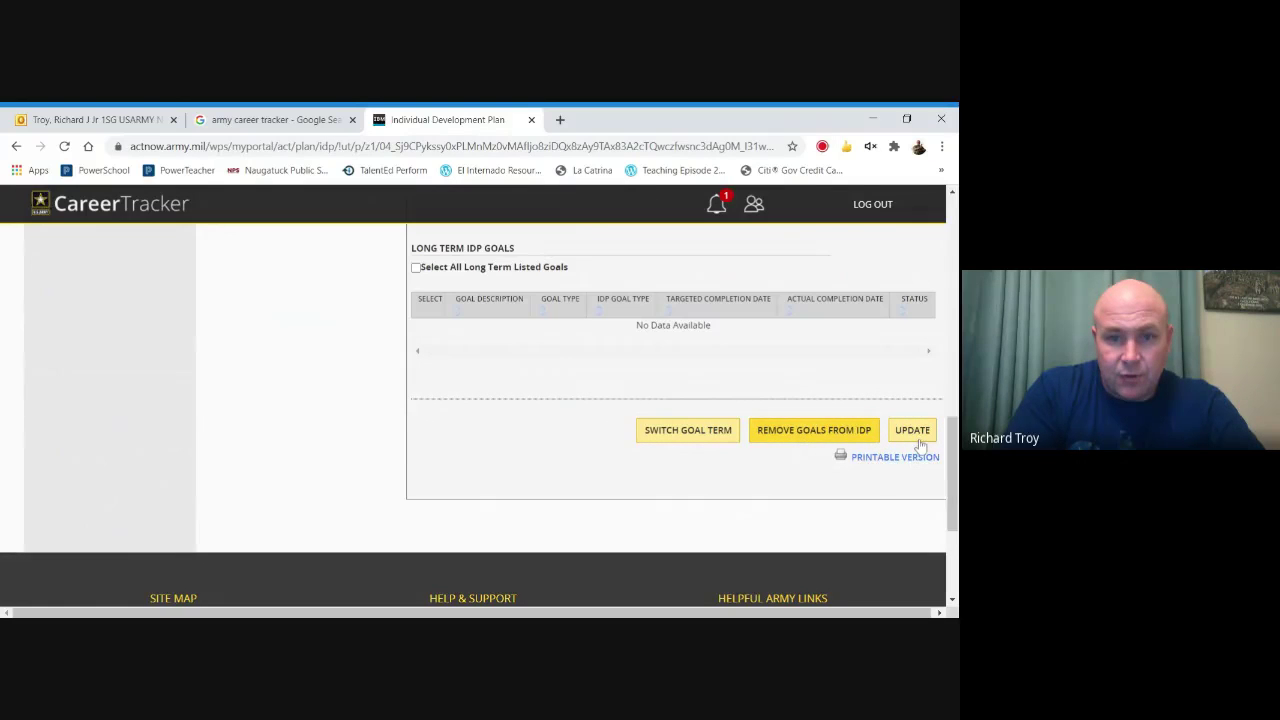
{"action": "left_click_drag", "start_coordinate": [949, 454], "coordinate": [948, 383]}
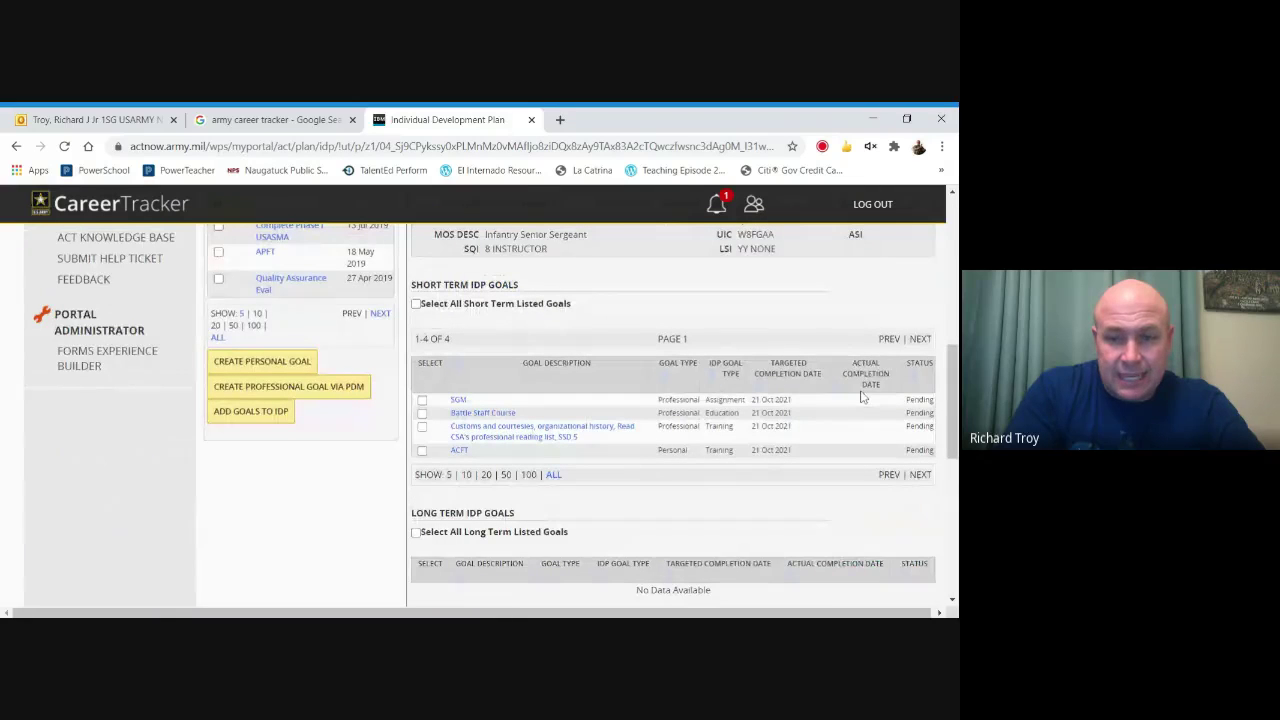
{"action": "left_click_drag", "start_coordinate": [943, 394], "coordinate": [948, 352]}
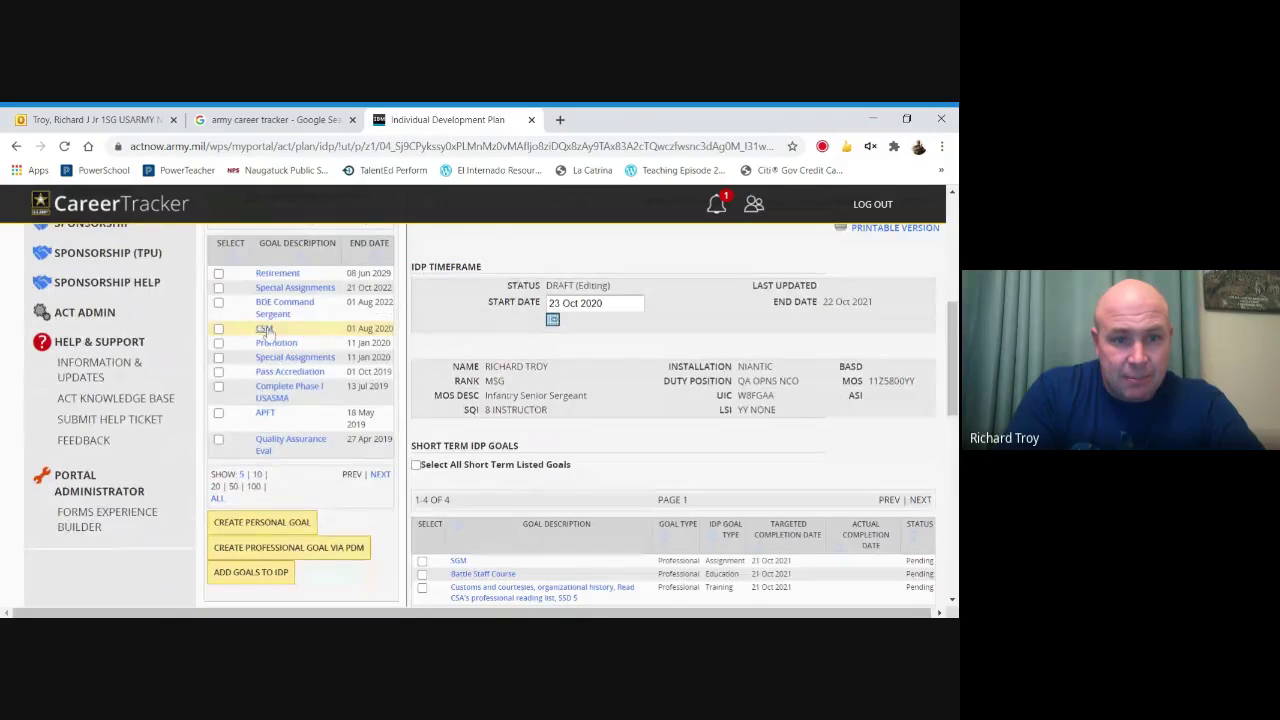
{"action": "left_click", "coordinate": [266, 329]}
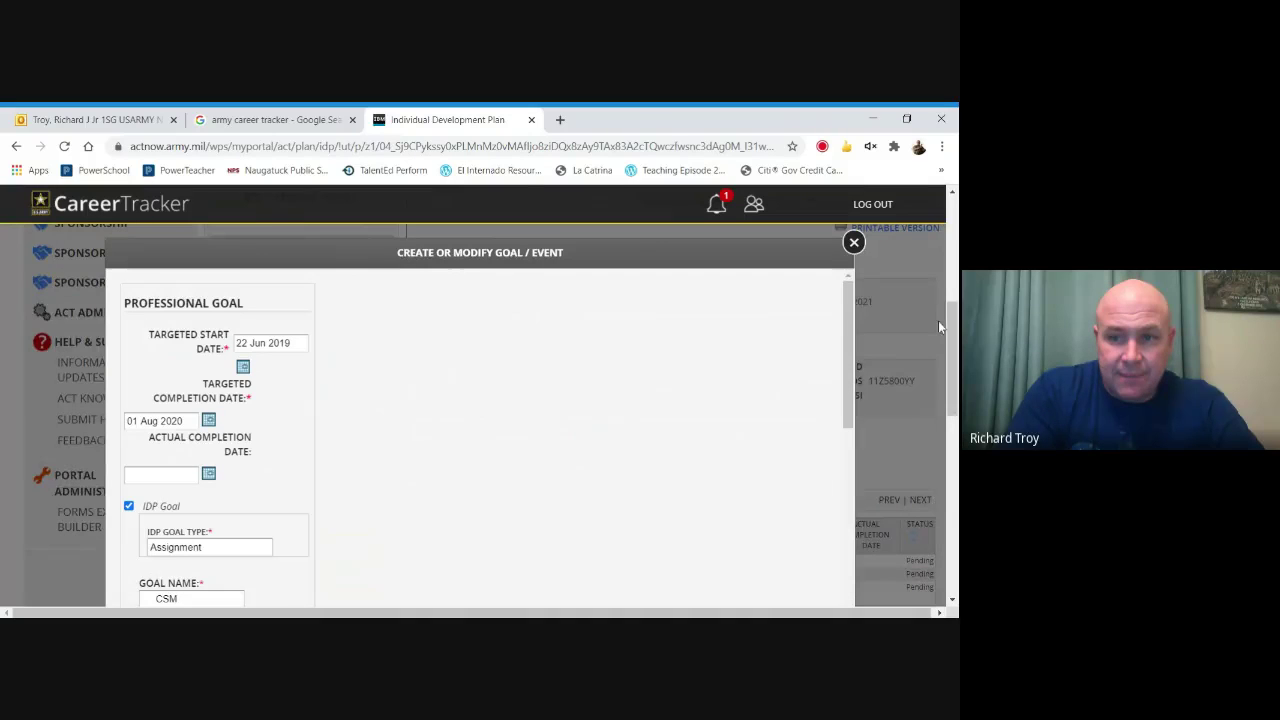
Set the CSM goal's targeted start date to 23 Oct 2020.
{"action": "scroll", "coordinate": [938, 320], "scroll_direction": "down", "scroll_amount": 2}
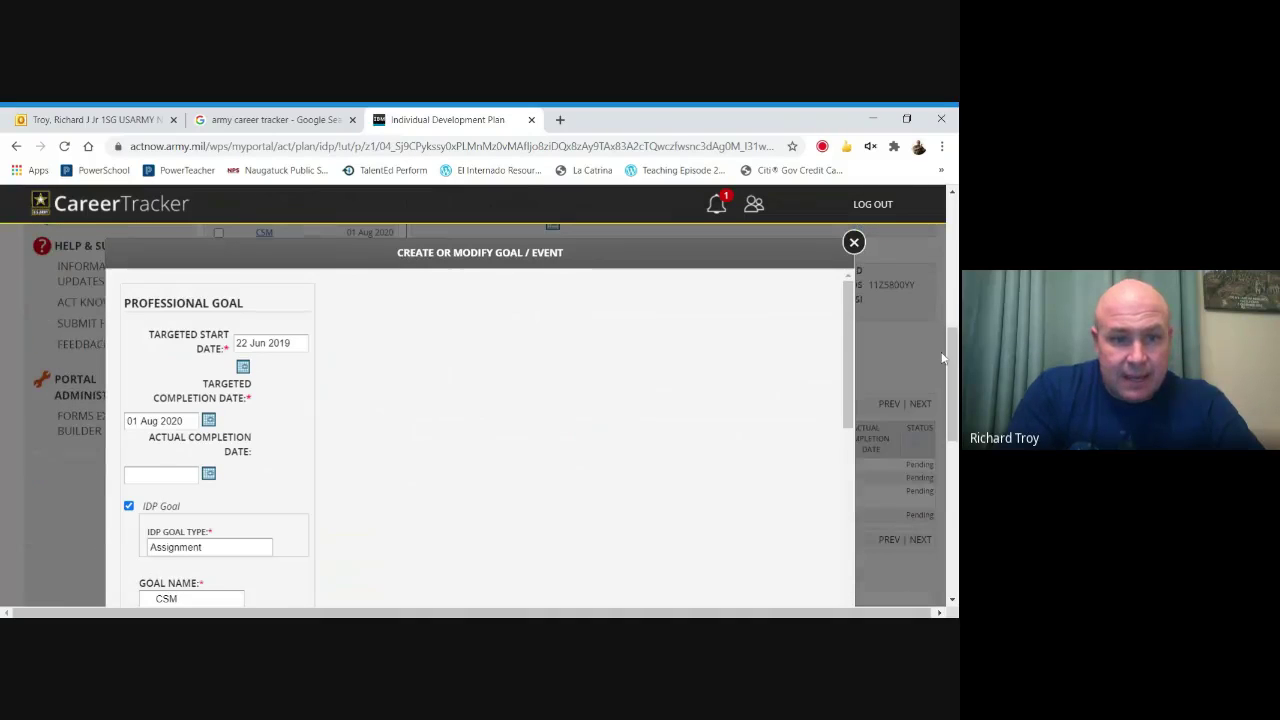
{"action": "left_click", "coordinate": [243, 368]}
{"action": "left_click", "coordinate": [337, 383]}
{"action": "left_click", "coordinate": [337, 383]}
{"action": "left_click", "coordinate": [337, 383]}
{"action": "left_click", "coordinate": [337, 383]}
{"action": "left_click", "coordinate": [337, 383]}
{"action": "left_click", "coordinate": [337, 383]}
{"action": "left_click", "coordinate": [337, 383]}
{"action": "left_click", "coordinate": [337, 384]}
{"action": "left_click", "coordinate": [337, 384]}
{"action": "left_click", "coordinate": [337, 384]}
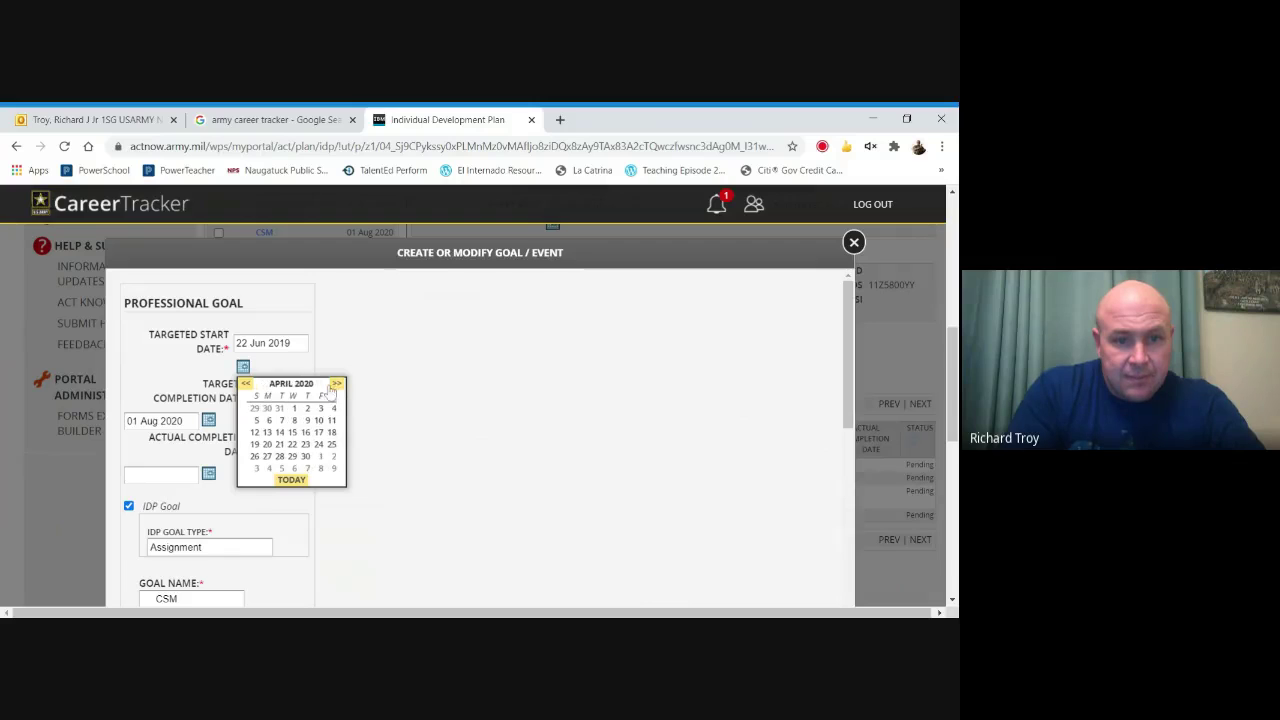
{"action": "left_click", "coordinate": [337, 384]}
{"action": "left_click", "coordinate": [337, 384]}
{"action": "left_click", "coordinate": [337, 384]}
{"action": "left_click", "coordinate": [337, 384]}
{"action": "left_click", "coordinate": [337, 384]}
{"action": "left_click", "coordinate": [337, 384]}
{"action": "left_click", "coordinate": [318, 446]}
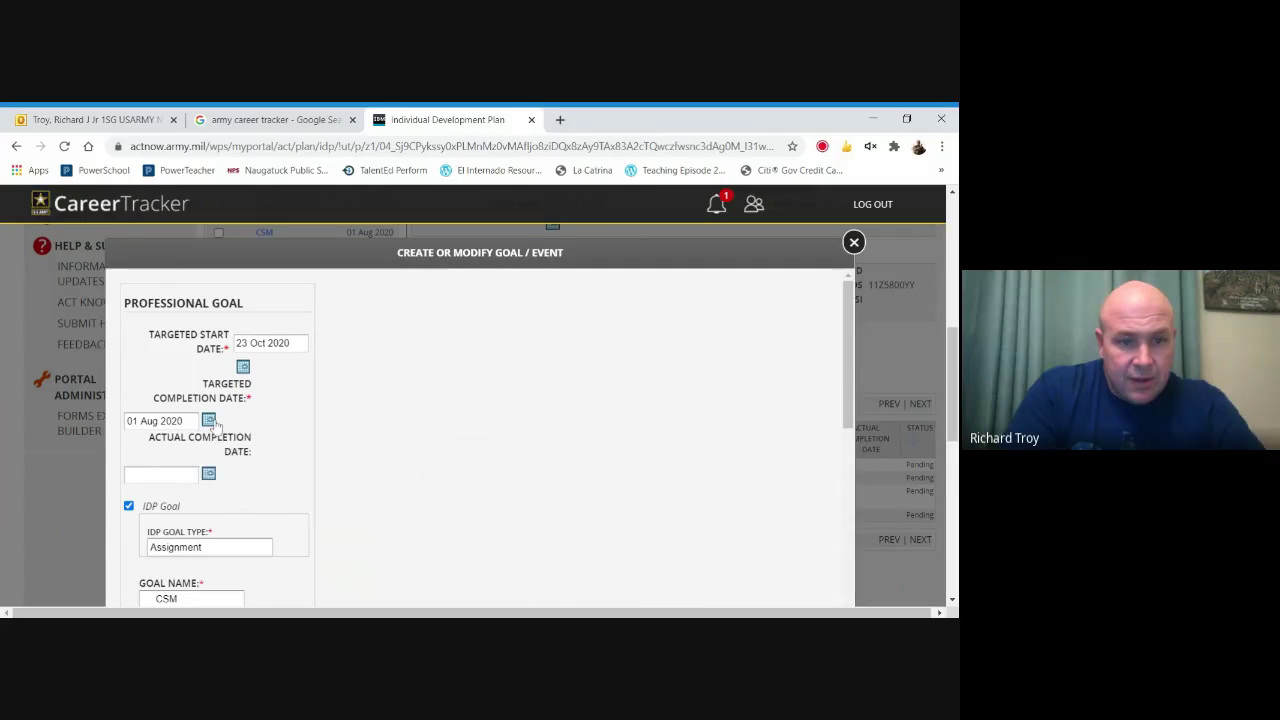
Set the CSM goal's targeted completion date to 21 Oct 2021.
{"action": "left_click", "coordinate": [208, 420]}
{"action": "left_click", "coordinate": [300, 438]}
{"action": "left_click", "coordinate": [300, 438]}
{"action": "left_click", "coordinate": [300, 438]}
{"action": "left_click", "coordinate": [300, 438]}
{"action": "double_click", "coordinate": [300, 438]}
{"action": "left_click", "coordinate": [300, 438]}
{"action": "left_click", "coordinate": [300, 438]}
{"action": "left_click", "coordinate": [300, 438]}
{"action": "left_click", "coordinate": [300, 438]}
{"action": "left_click", "coordinate": [300, 438]}
{"action": "left_click", "coordinate": [300, 438]}
{"action": "left_click", "coordinate": [300, 438]}
{"action": "left_click", "coordinate": [300, 438]}
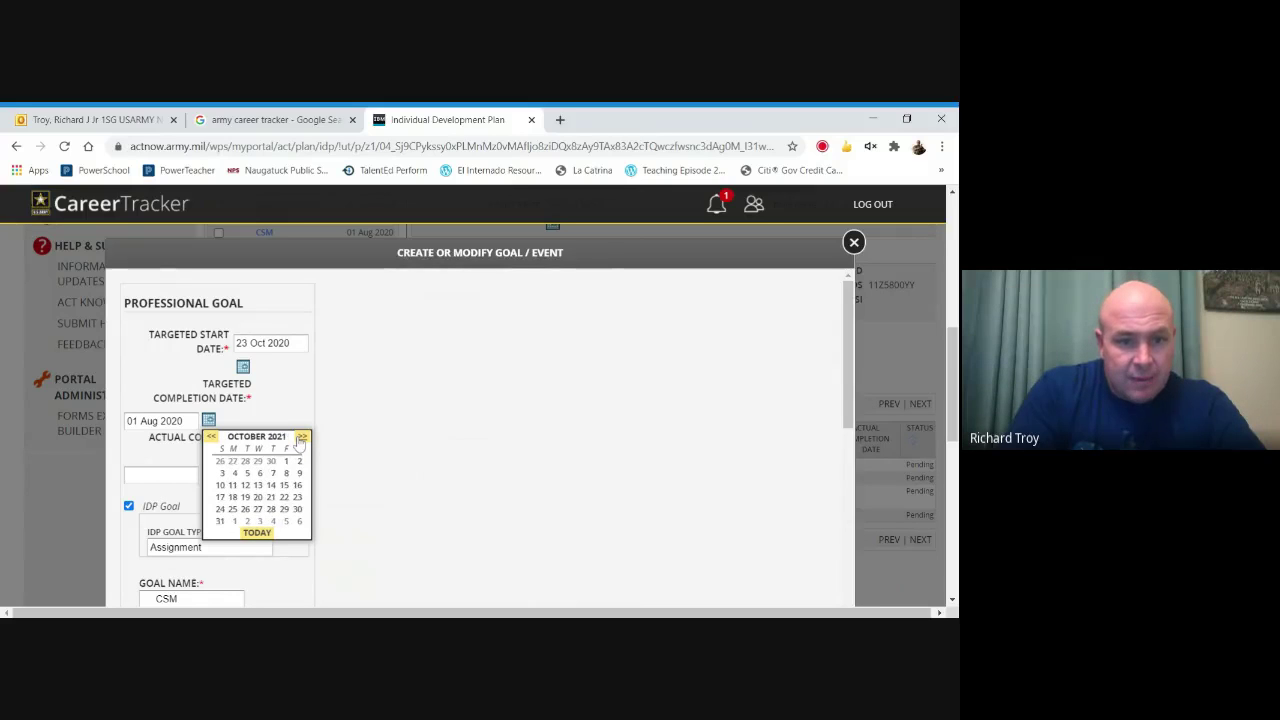
{"action": "left_click", "coordinate": [271, 497]}
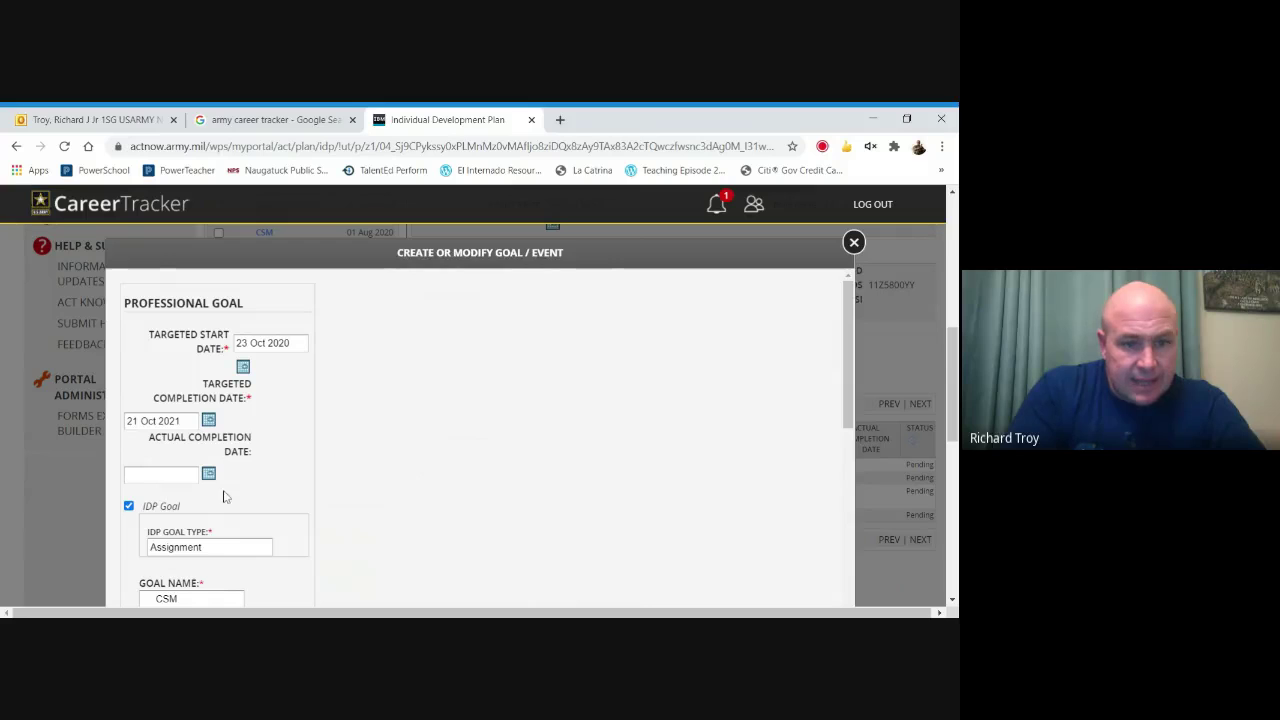
Save the CSM goal, confirm, and close the goal form.
{"action": "left_click_drag", "start_coordinate": [848, 357], "coordinate": [845, 410]}
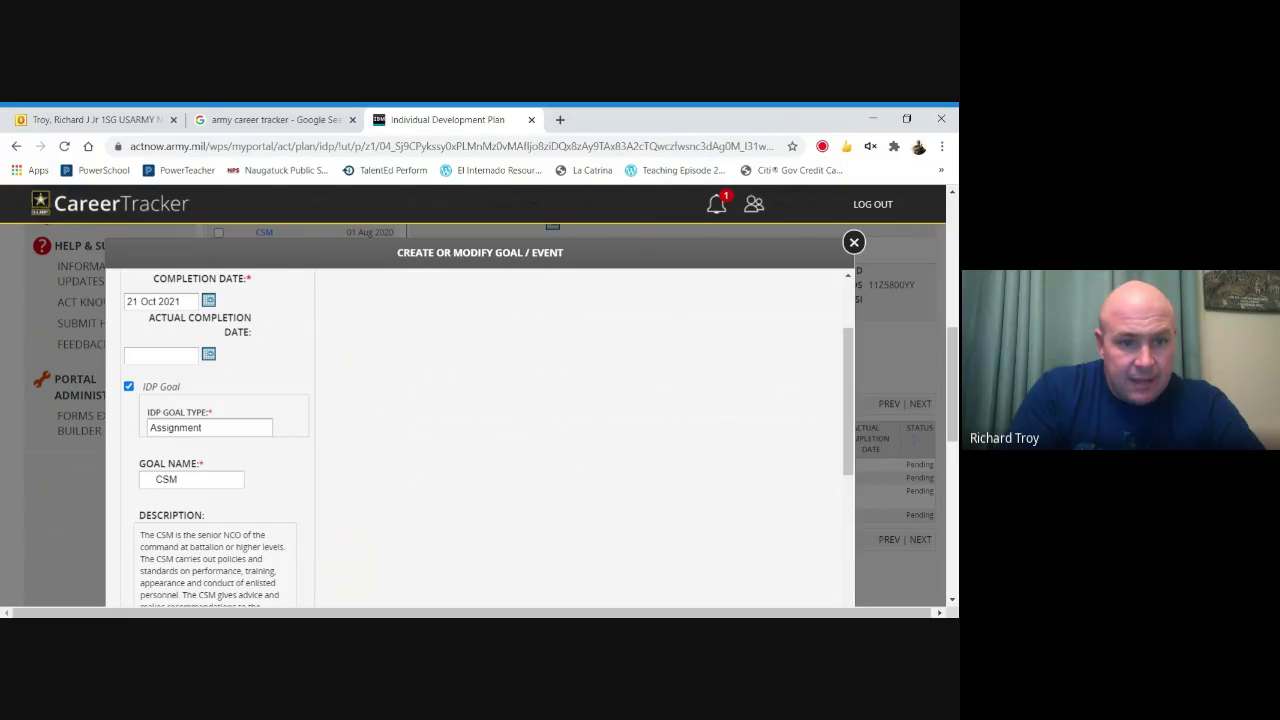
{"action": "left_click_drag", "start_coordinate": [846, 371], "coordinate": [845, 532]}
{"action": "left_click", "coordinate": [215, 603]}
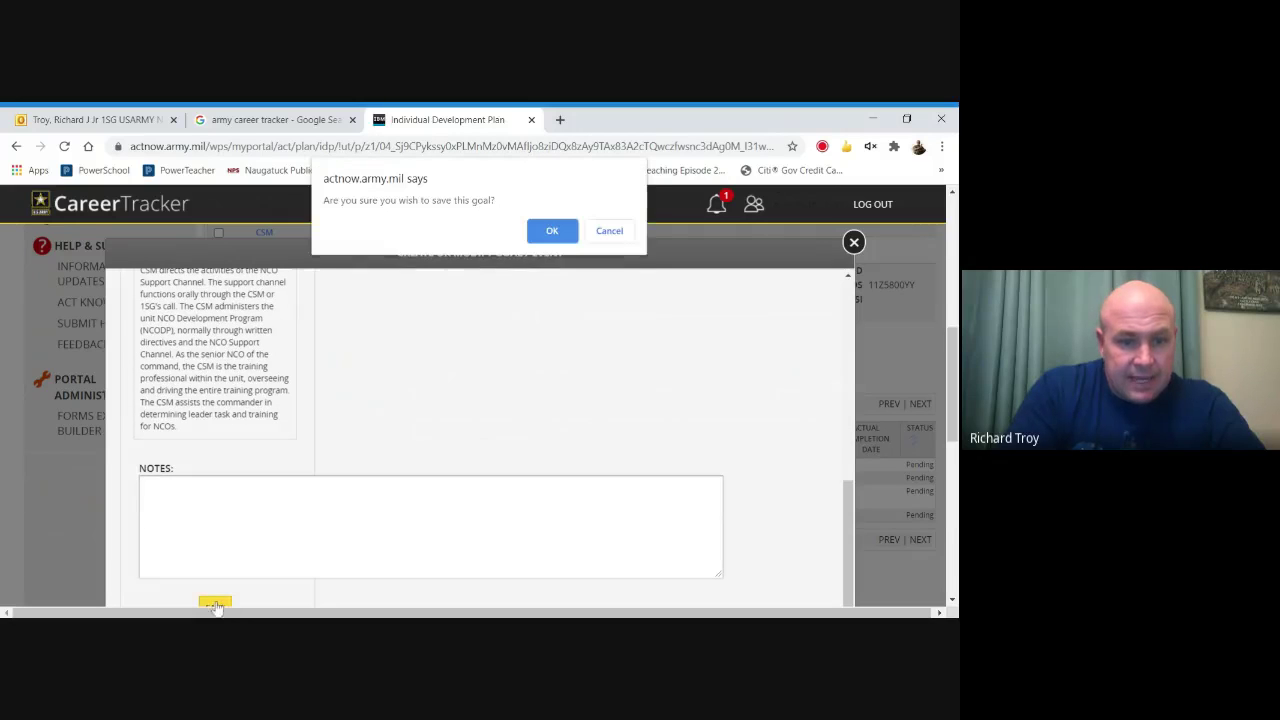
{"action": "left_click", "coordinate": [556, 228]}
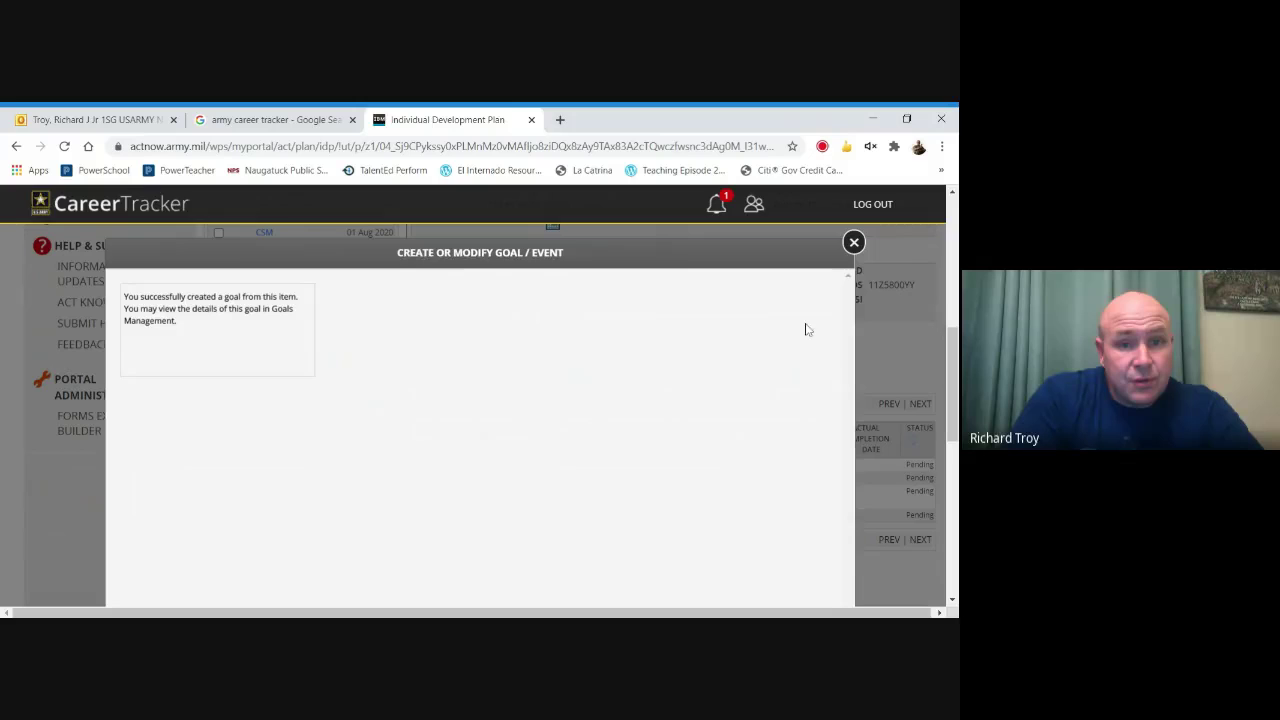
{"action": "left_click", "coordinate": [854, 243]}
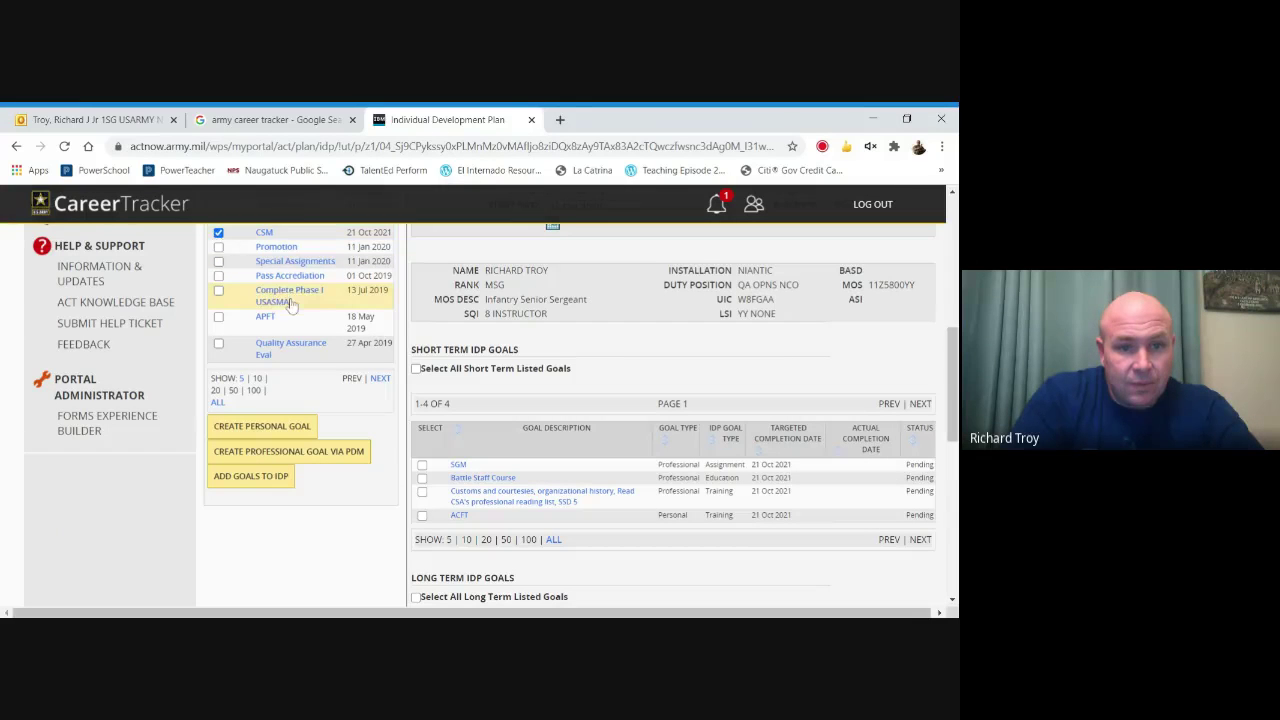
Add the CSM goal to the IDP and save the update.
{"action": "left_click", "coordinate": [255, 476]}
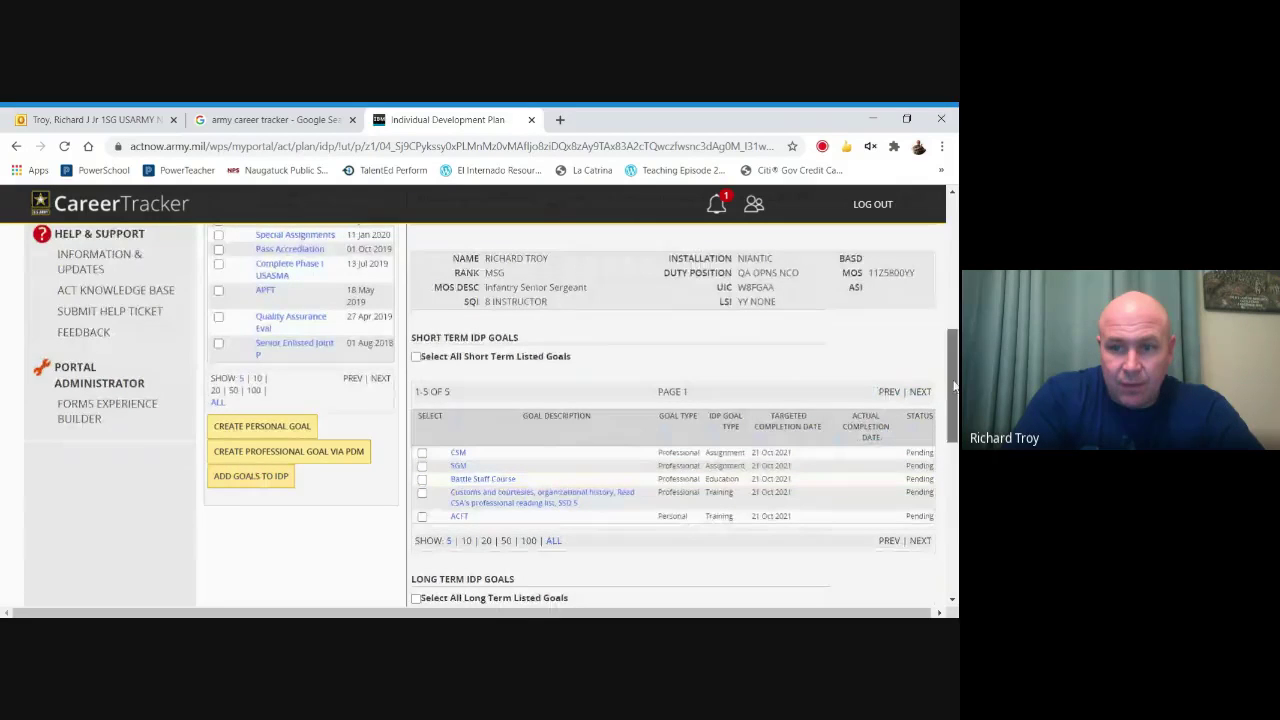
{"action": "left_click_drag", "start_coordinate": [950, 390], "coordinate": [950, 445]}
{"action": "scroll", "coordinate": [948, 442], "scroll_direction": "down", "scroll_amount": 1}
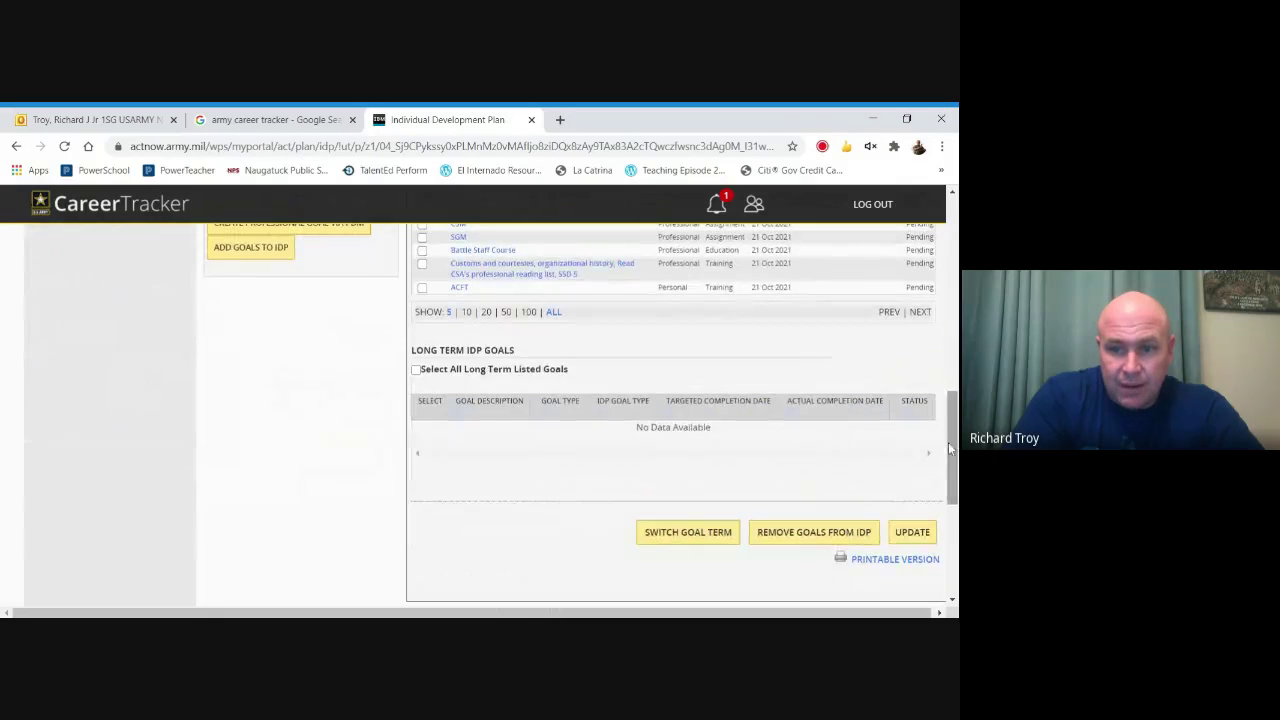
{"action": "left_click", "coordinate": [912, 533]}
{"action": "left_click", "coordinate": [553, 262]}
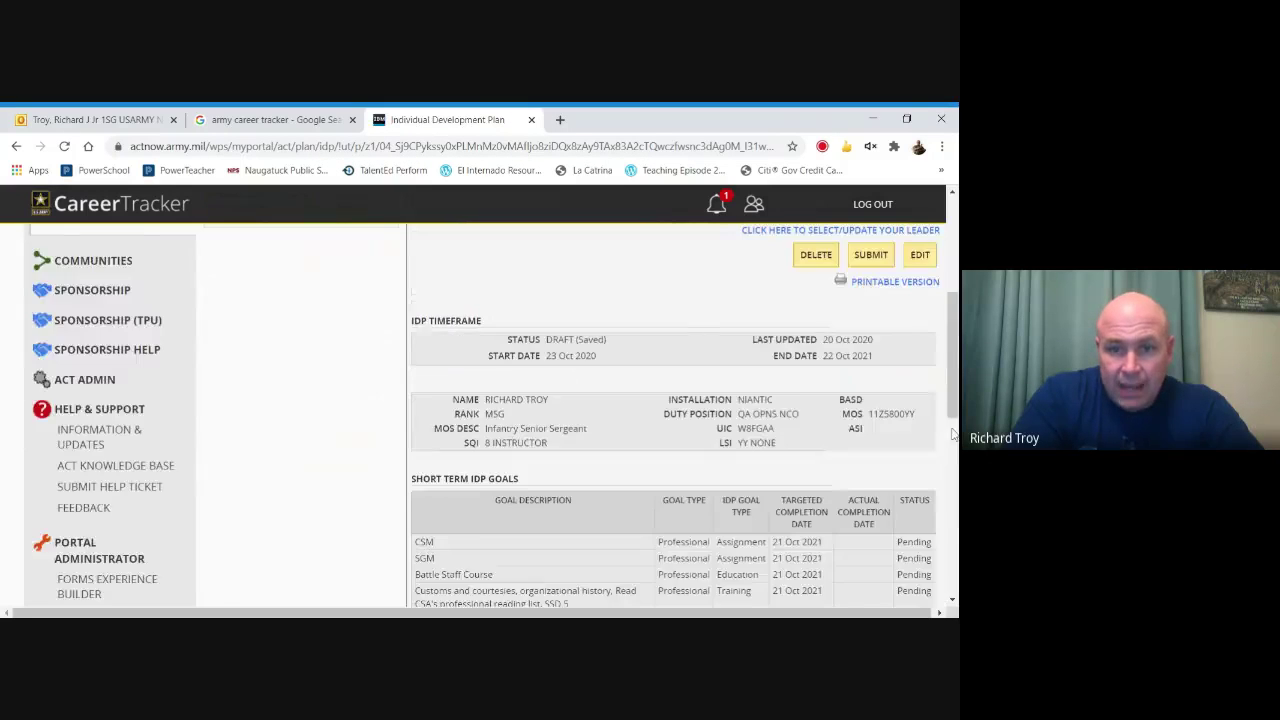
Submit the IDP to the supervisor for review and confirm the submission.
{"action": "scroll", "coordinate": [953, 433], "scroll_direction": "down", "scroll_amount": 2}
{"action": "scroll", "coordinate": [555, 349], "scroll_direction": "up", "scroll_amount": 1}
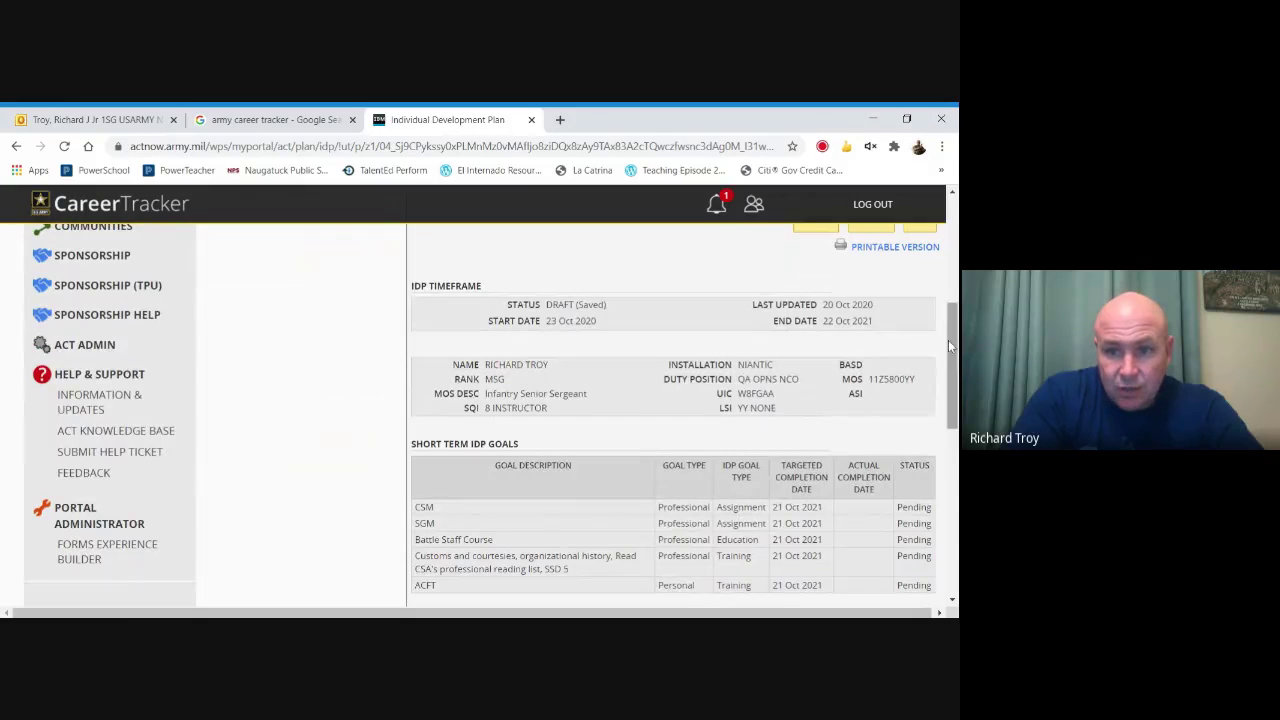
{"action": "scroll", "coordinate": [945, 393], "scroll_direction": "down", "scroll_amount": 2}
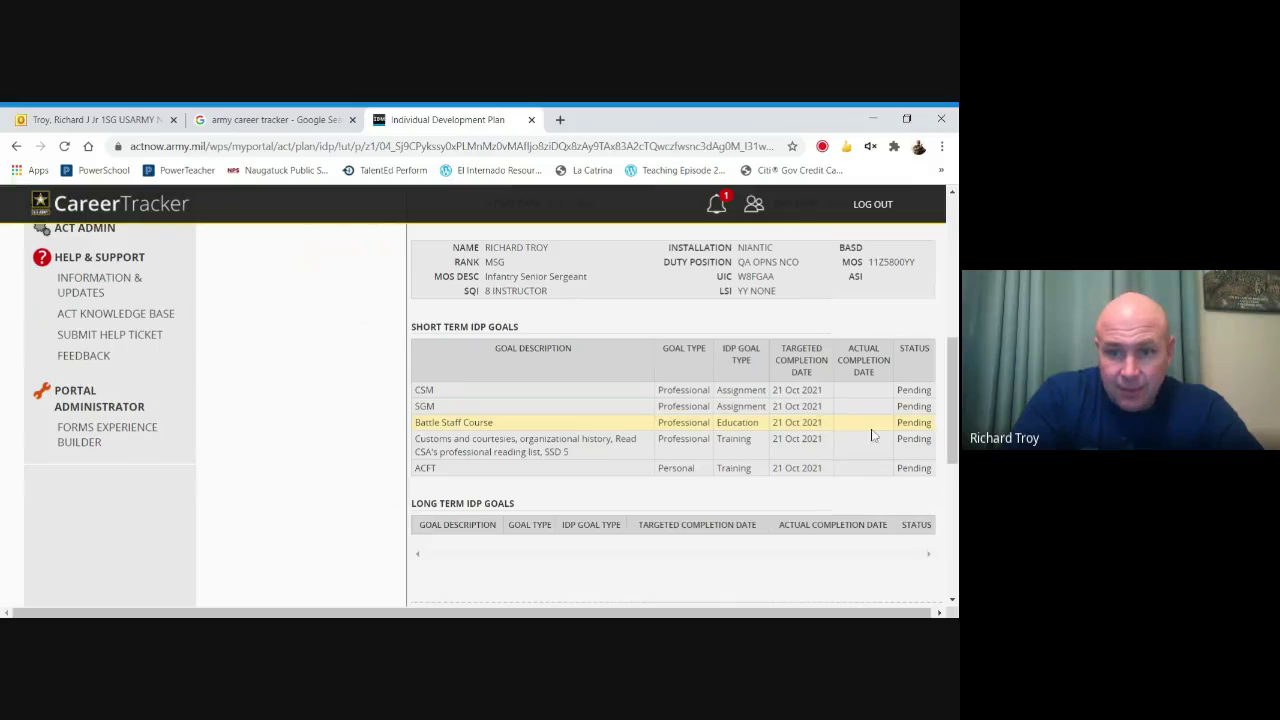
{"action": "scroll", "coordinate": [953, 422], "scroll_direction": "down", "scroll_amount": 3}
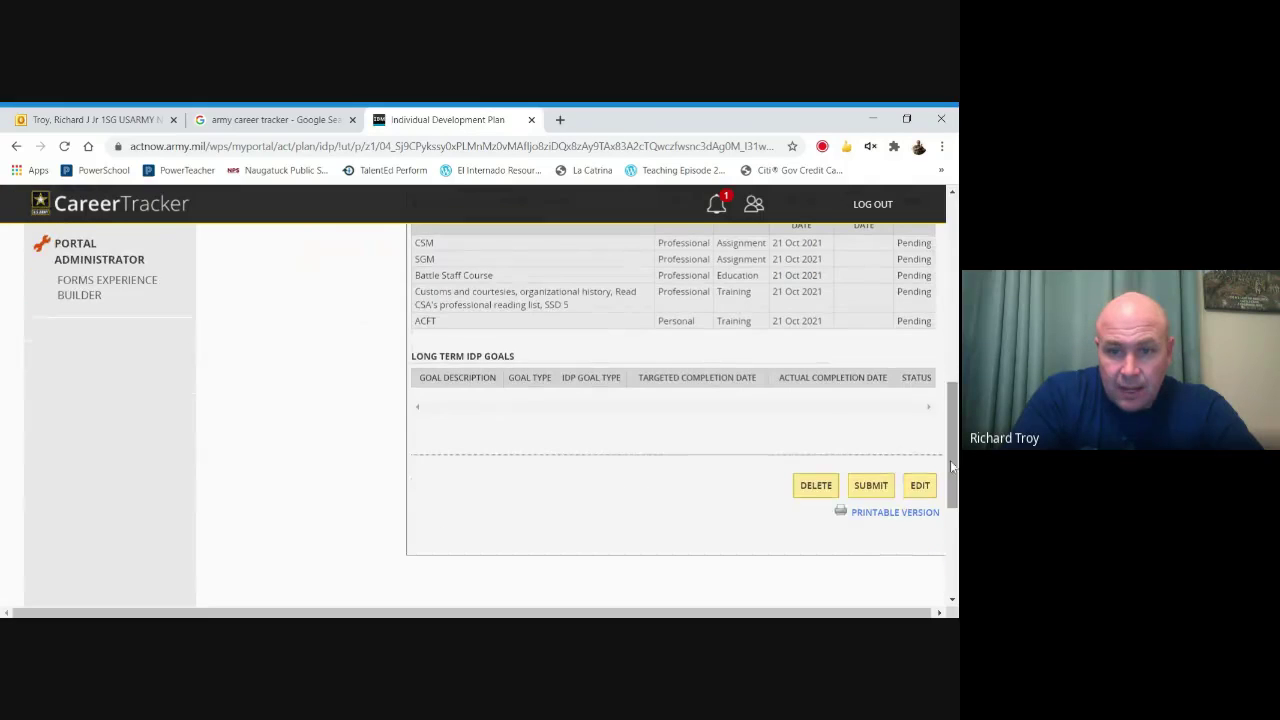
{"action": "left_click", "coordinate": [868, 490]}
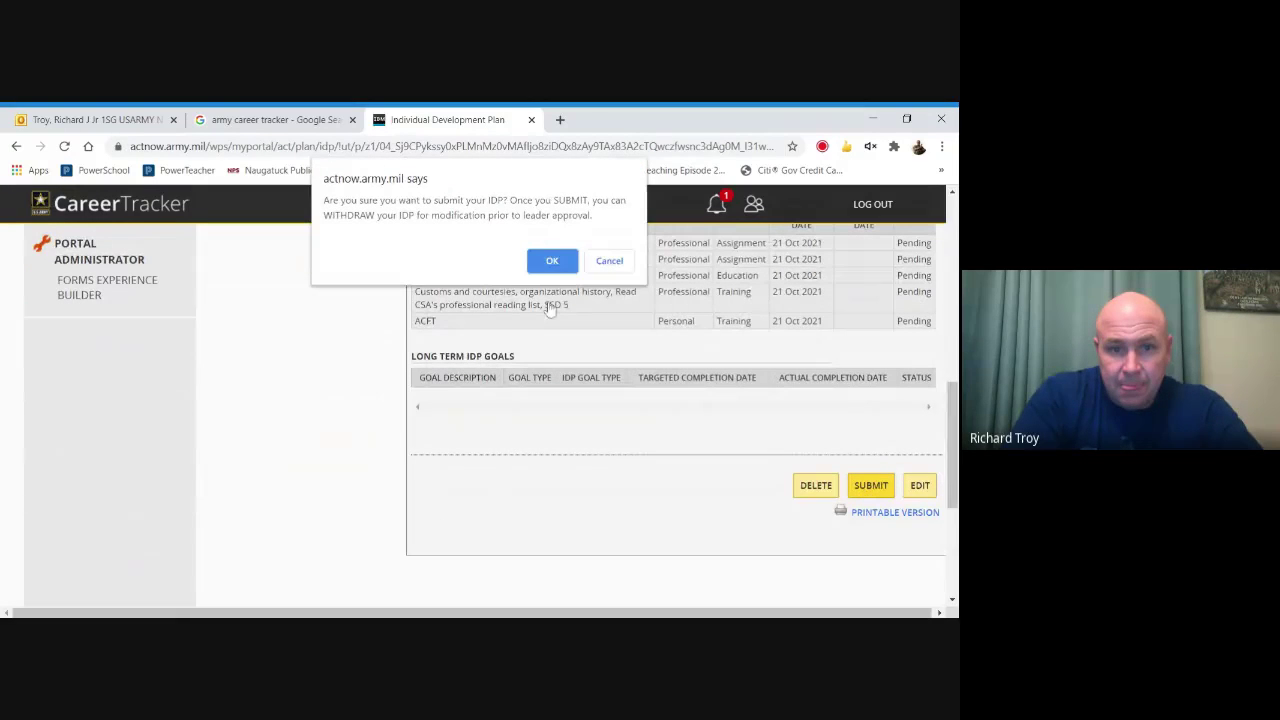
{"action": "left_click", "coordinate": [550, 262]}
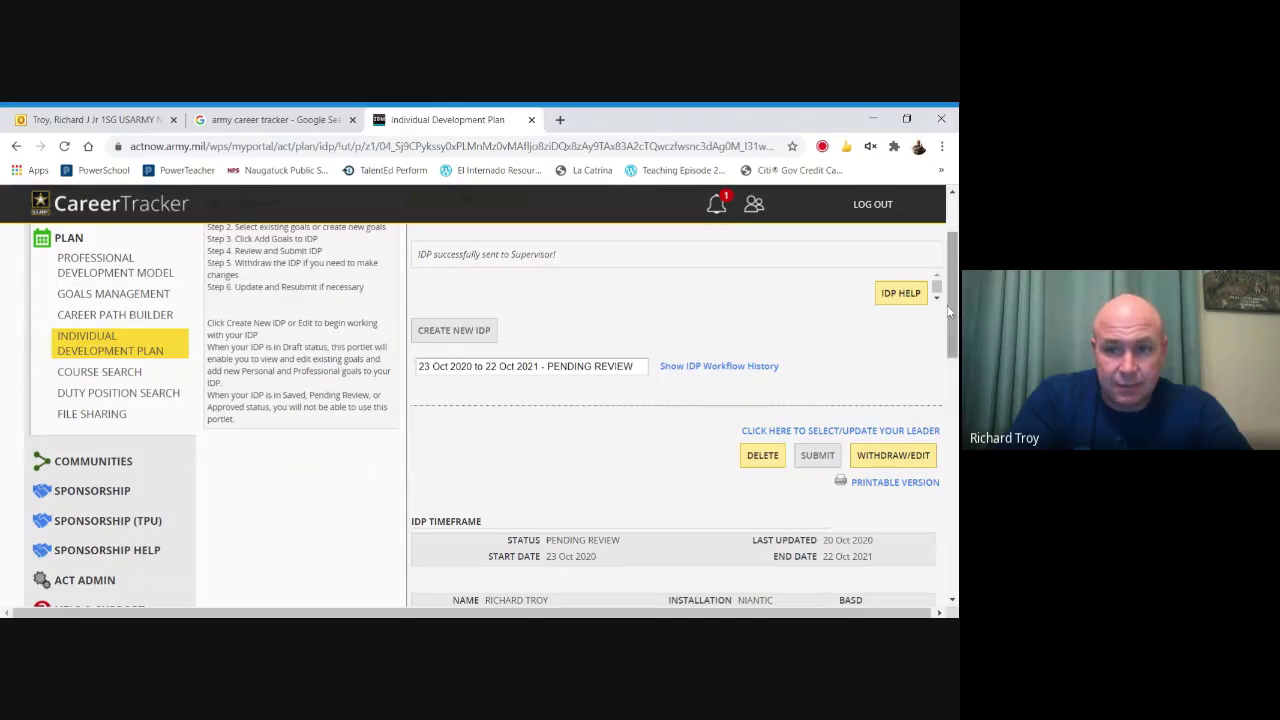
Review the full list of pending reminders, then go to the Leaders & Mentors page.
{"action": "left_click_drag", "start_coordinate": [953, 312], "coordinate": [953, 262]}
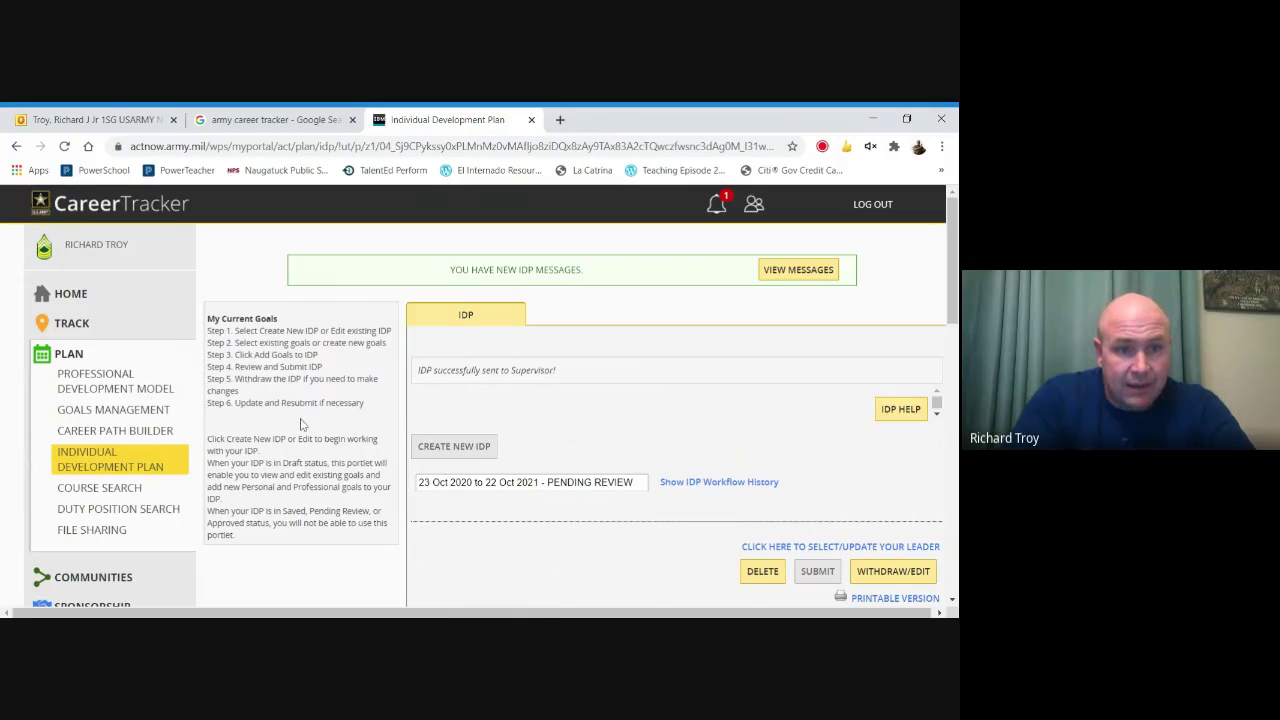
{"action": "left_click", "coordinate": [716, 206]}
{"action": "left_click", "coordinate": [645, 325]}
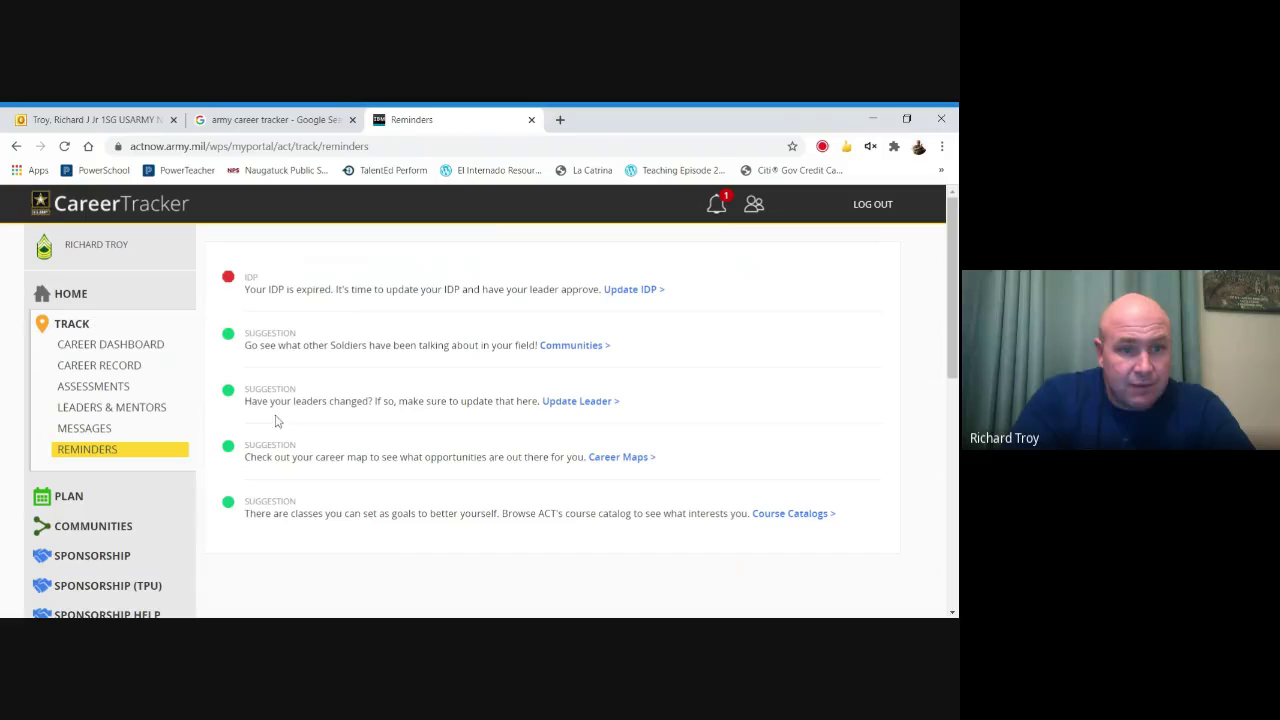
{"action": "left_click", "coordinate": [123, 414]}
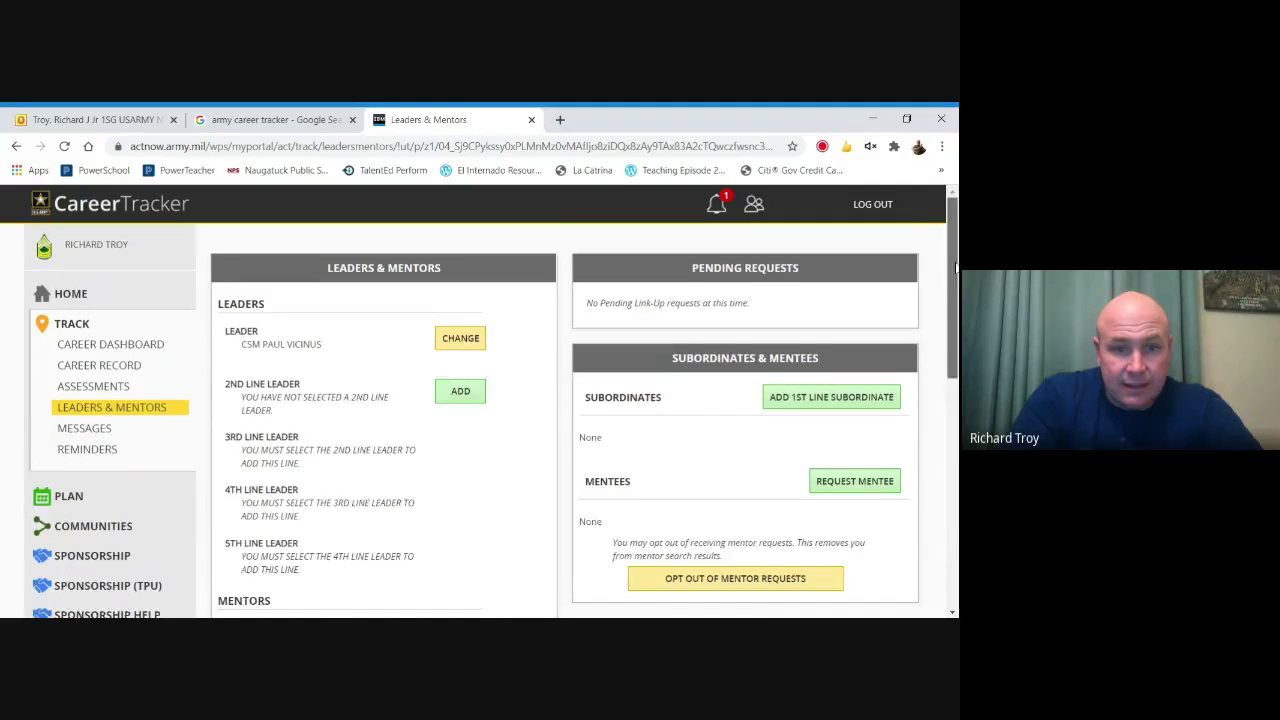
{"action": "scroll", "coordinate": [955, 298], "scroll_direction": "down", "scroll_amount": 2}
Start a new mentor request from the Mentors section and enter the CSM's last name.
{"action": "scroll", "coordinate": [955, 298], "scroll_direction": "down", "scroll_amount": 3}
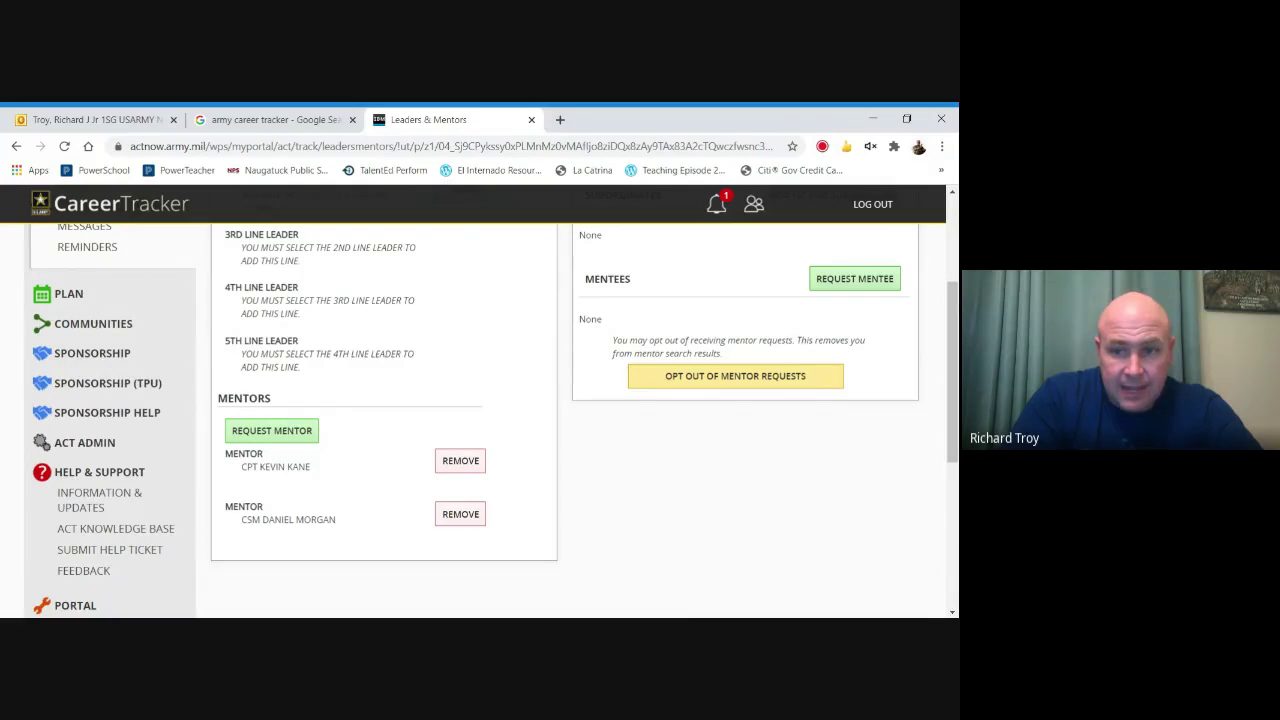
{"action": "mouse_move", "coordinate": [953, 390]}
{"action": "left_mouse_down"}
{"action": "mouse_move", "coordinate": [948, 320]}
{"action": "mouse_move", "coordinate": [951, 405]}
{"action": "left_mouse_up"}
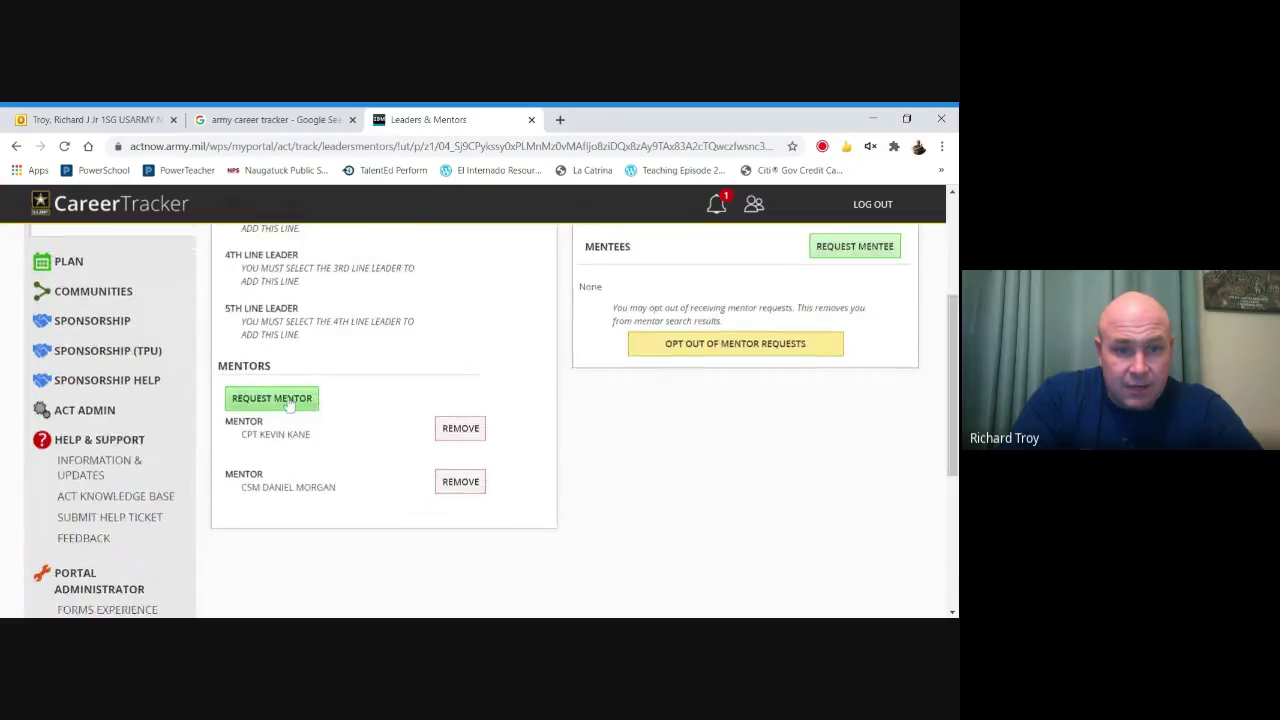
{"action": "left_click", "coordinate": [287, 401]}
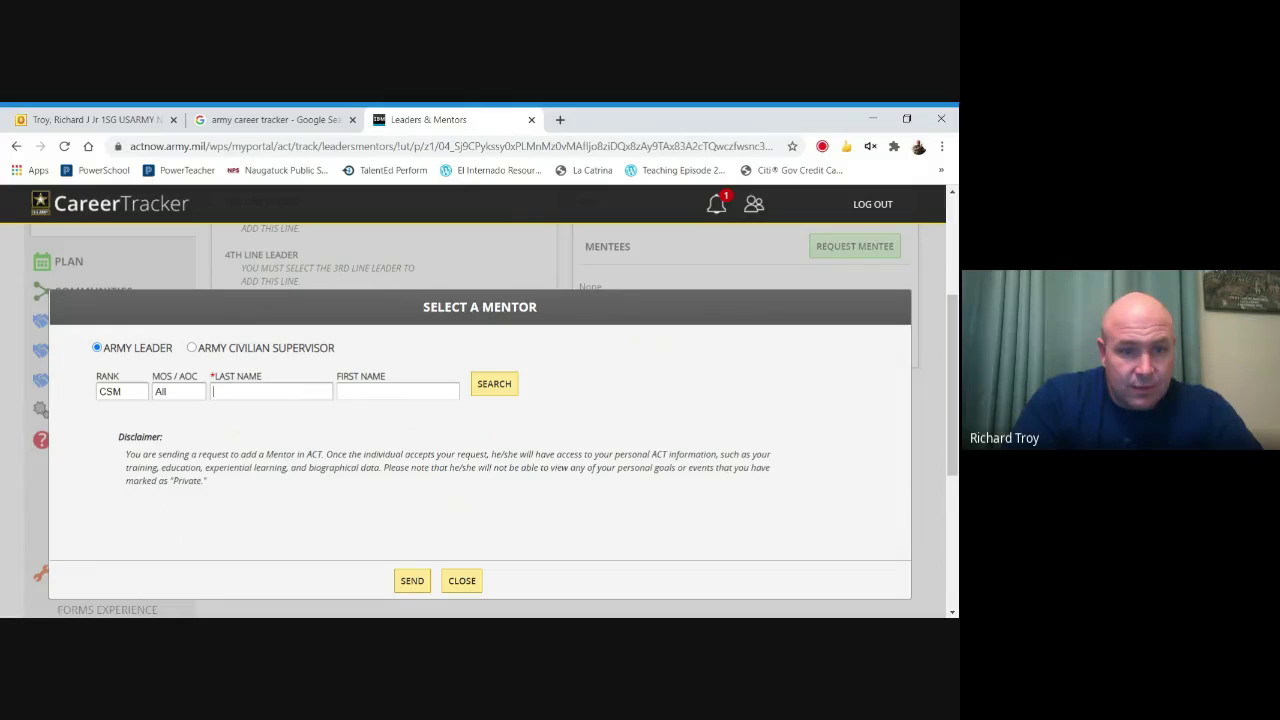
Add the CSM's first name, run the mentor search, and select the matching result.
{"action": "key", "text": "Tab"}
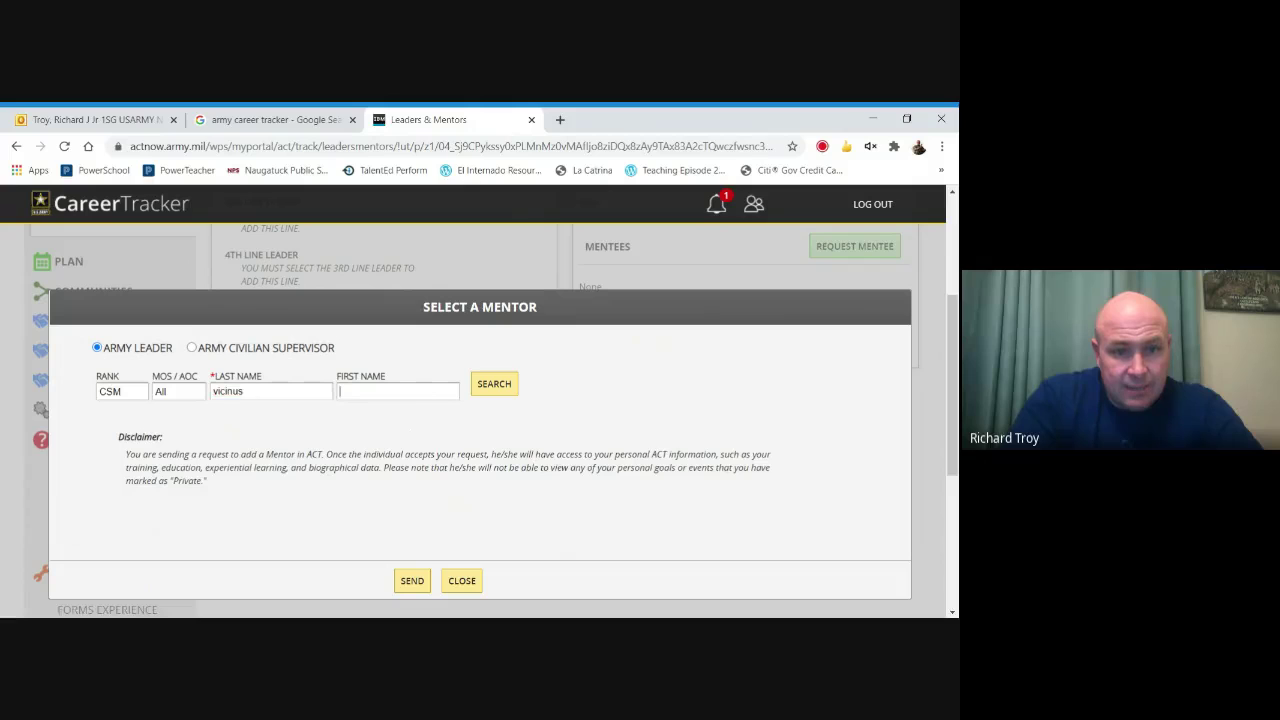
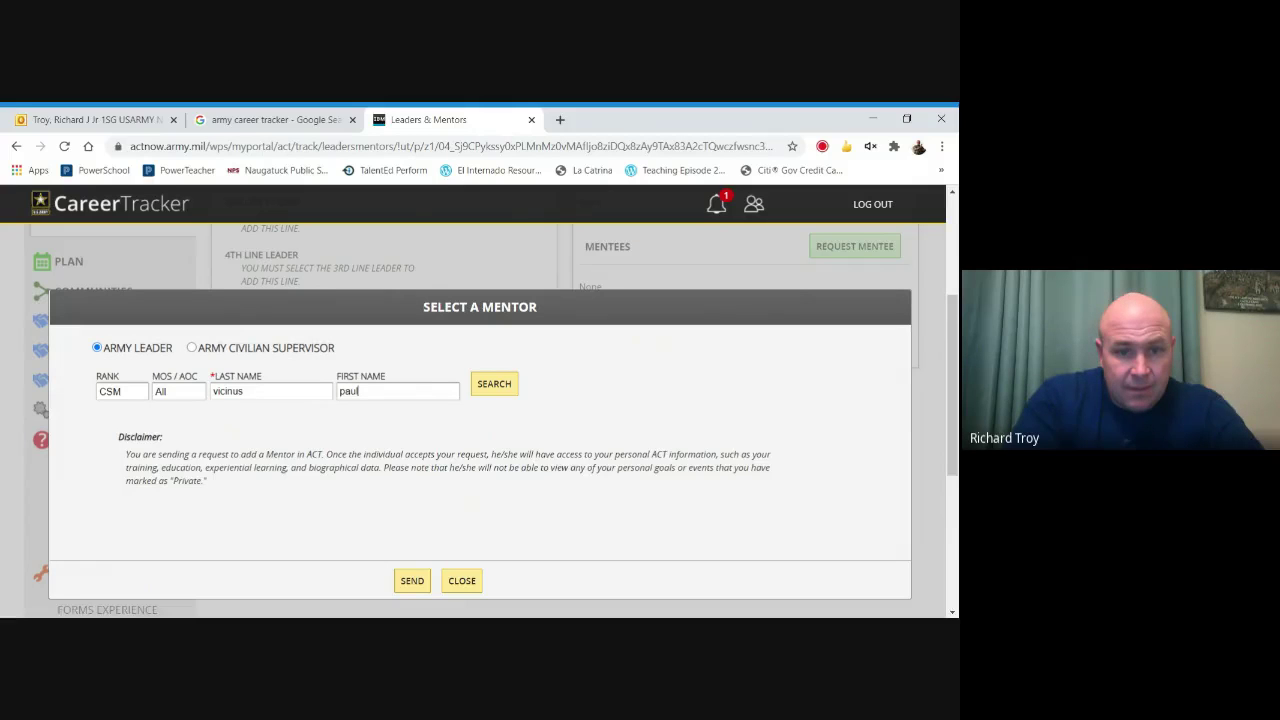
{"action": "left_click", "coordinate": [508, 386]}
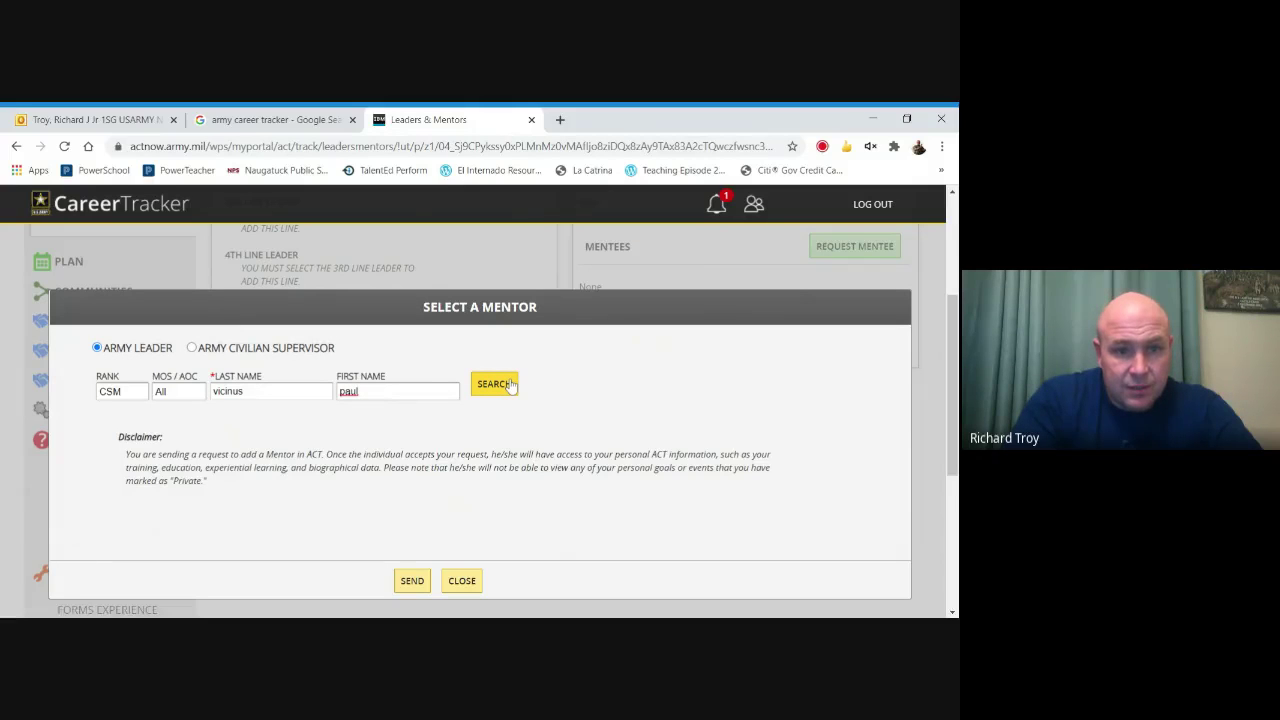
{"action": "left_click", "coordinate": [500, 394]}
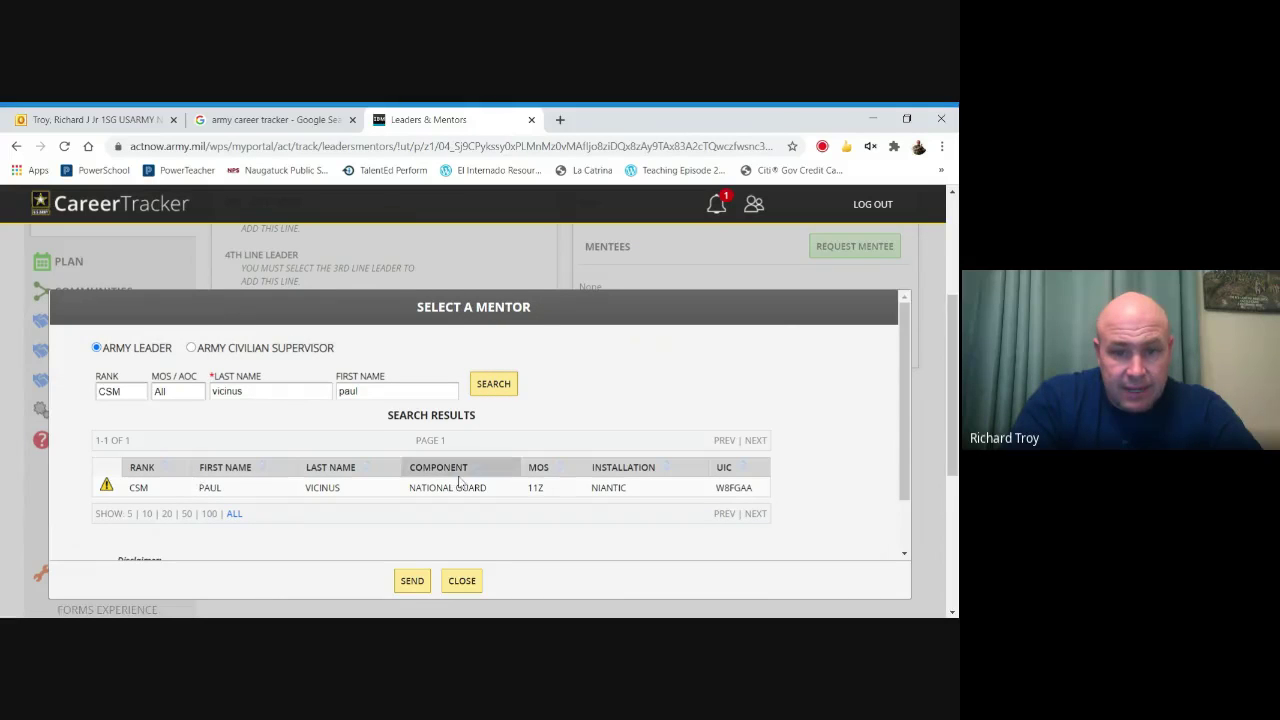
{"action": "left_click", "coordinate": [457, 486]}
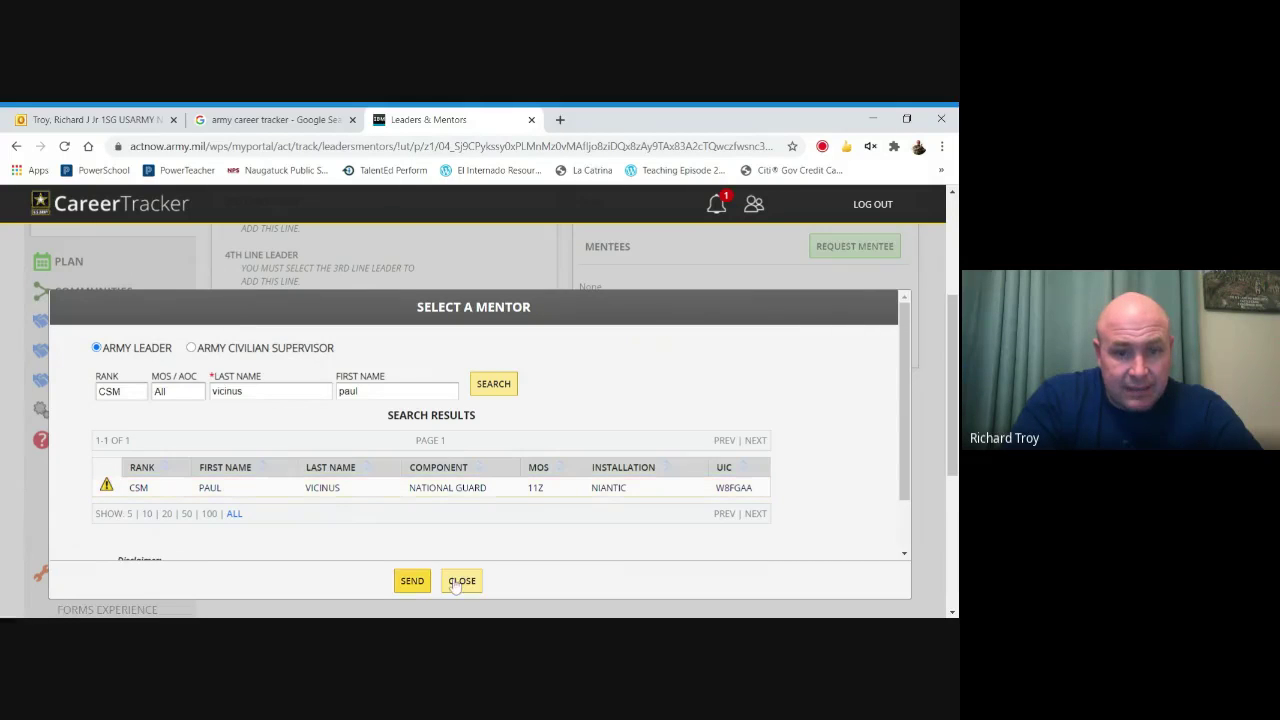
{"action": "left_click_drag", "start_coordinate": [904, 392], "coordinate": [896, 467]}
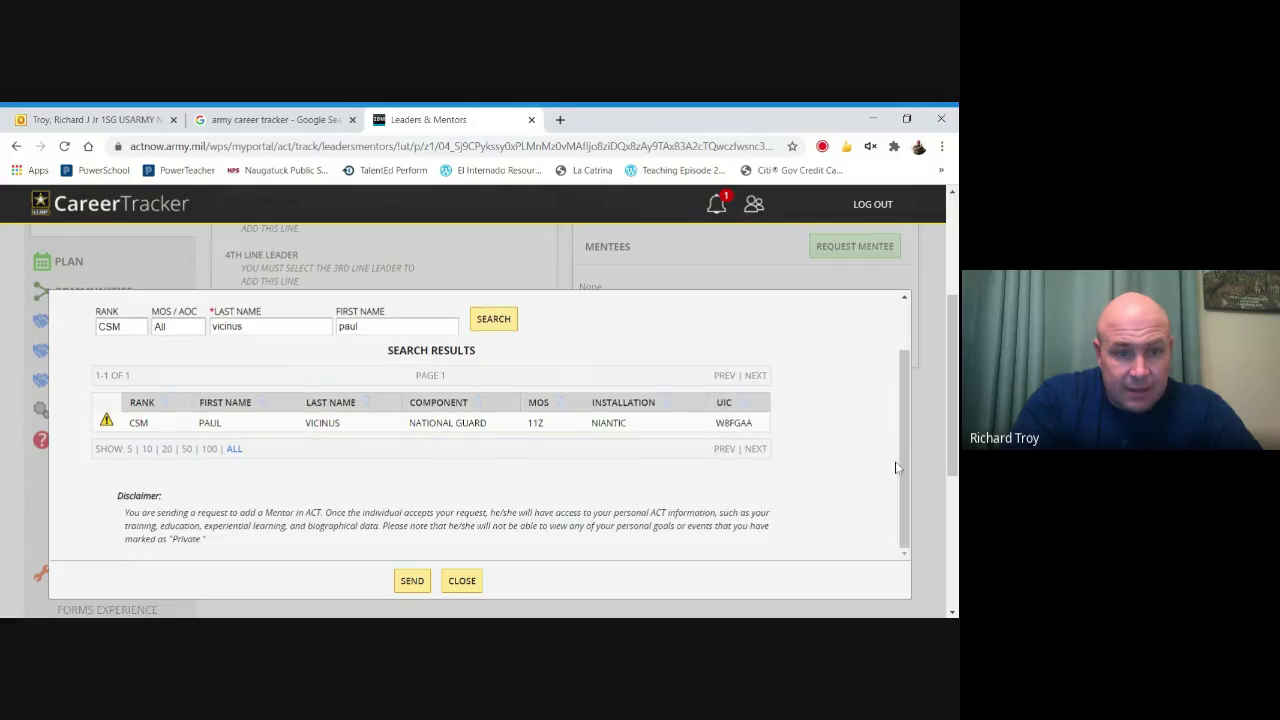
Attempt to send the request, dismiss the must-select-a-leader warning, and close the mentor search.
{"action": "left_click", "coordinate": [412, 580]}
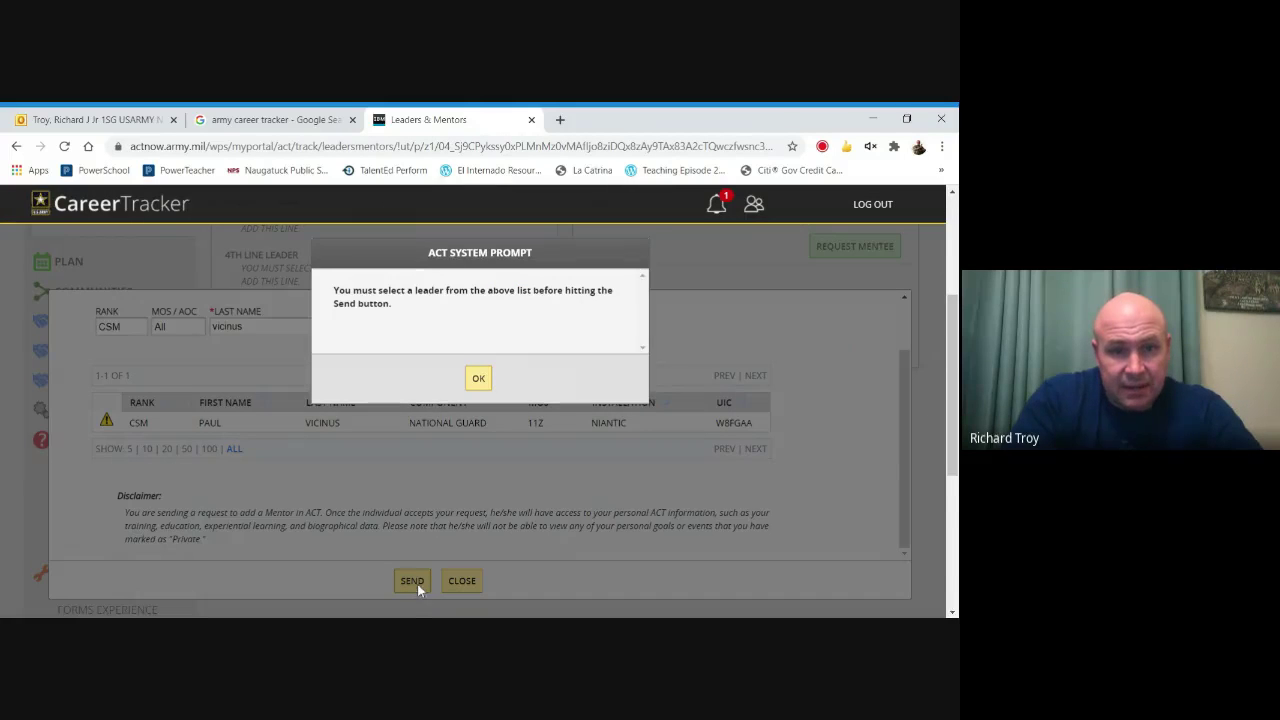
{"action": "left_click", "coordinate": [478, 378]}
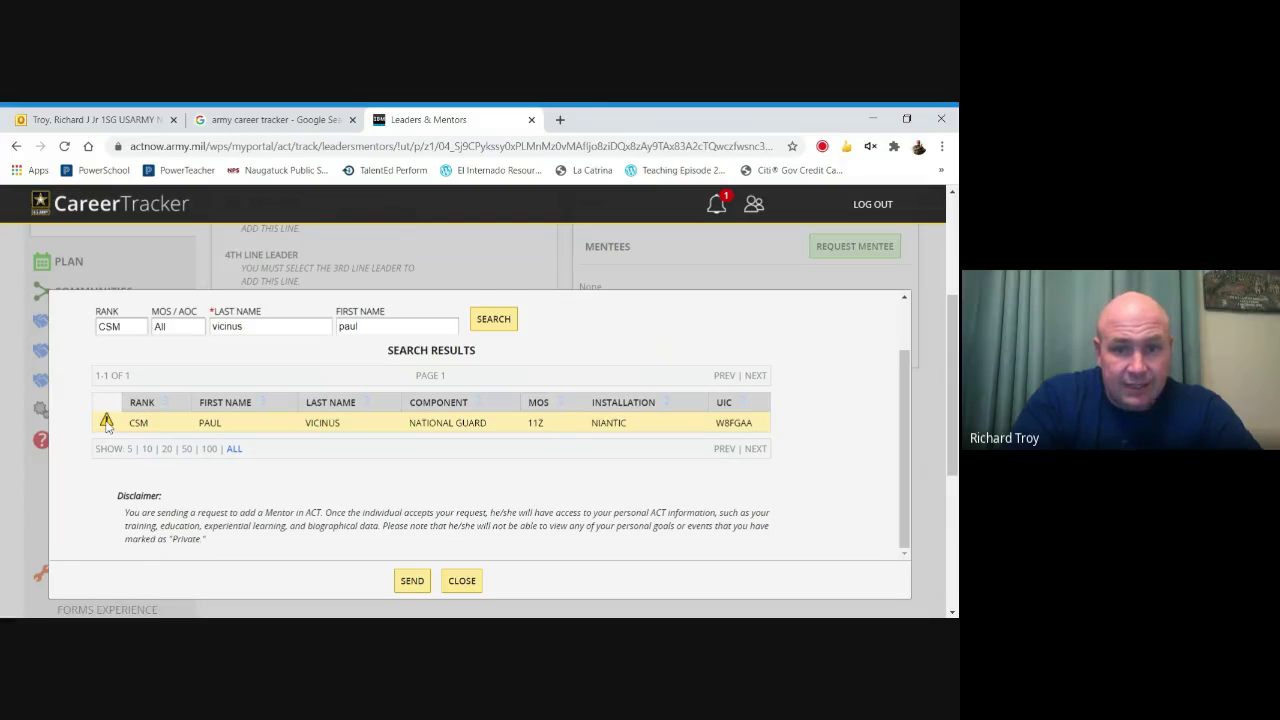
{"action": "left_click", "coordinate": [462, 580]}
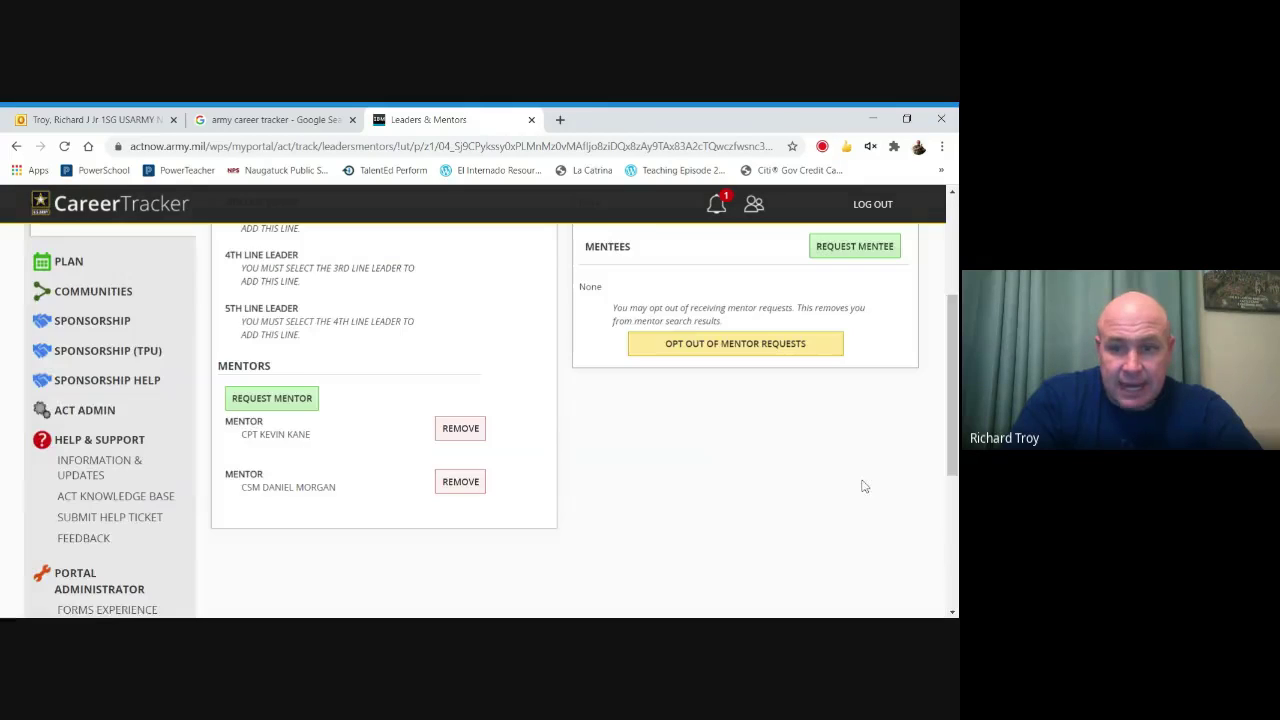
{"action": "left_click_drag", "start_coordinate": [953, 383], "coordinate": [953, 284]}
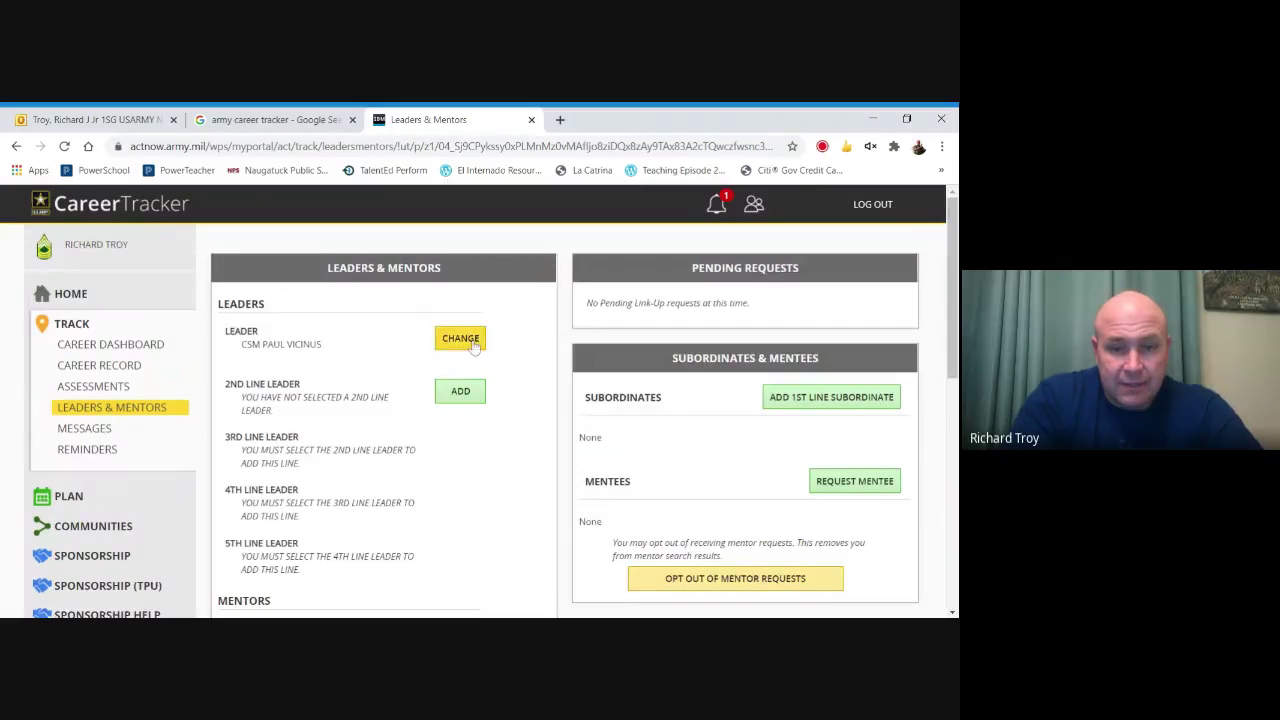